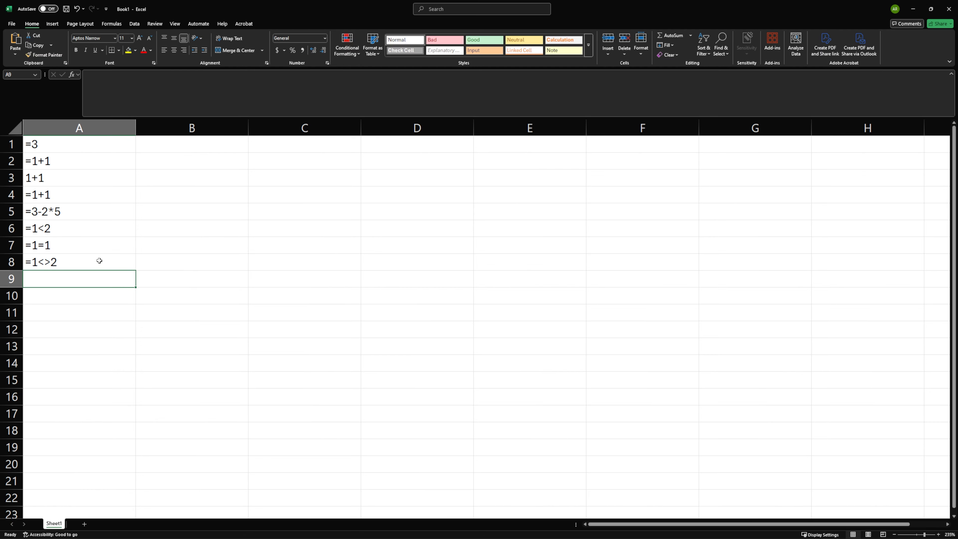
Switch the worksheet's display from formulas to calculated results
key(ctrl+grave)
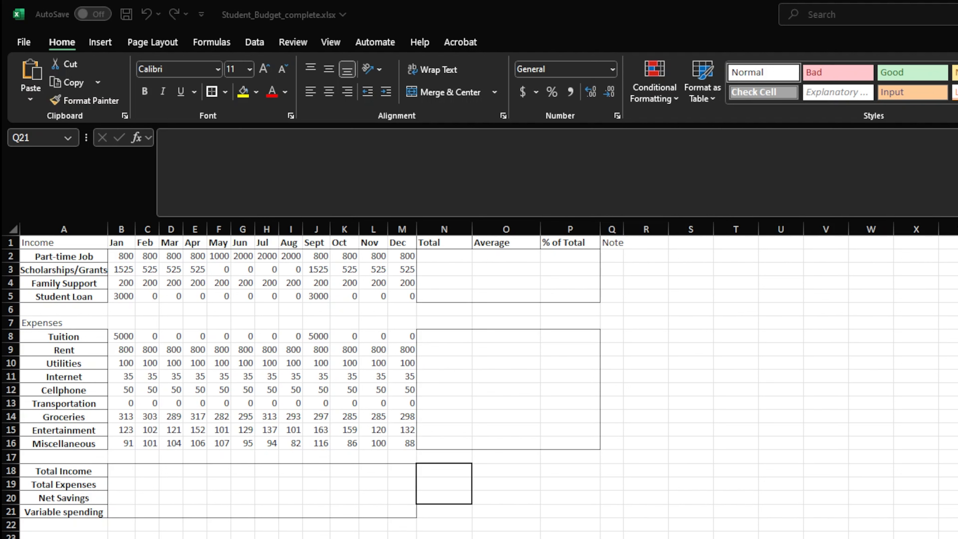
Enter the January Total Income in B18 as a sum of literal numbers, =800+1525+200+300
click(120, 476)
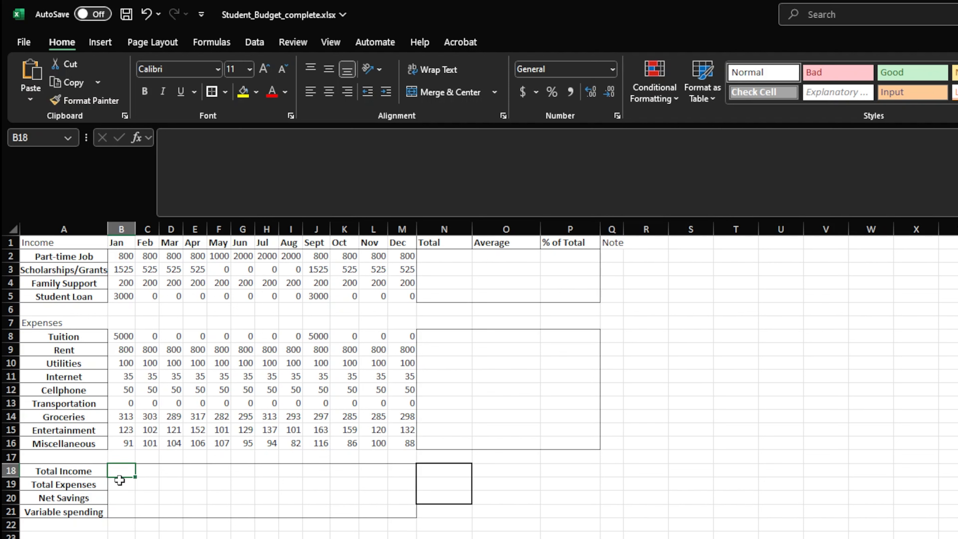
text(=800)
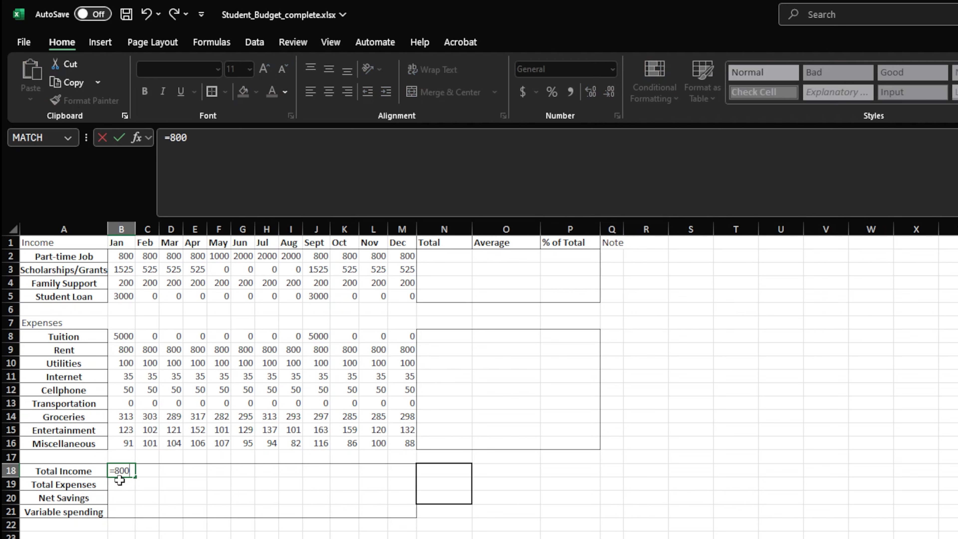
text(+1525+20)
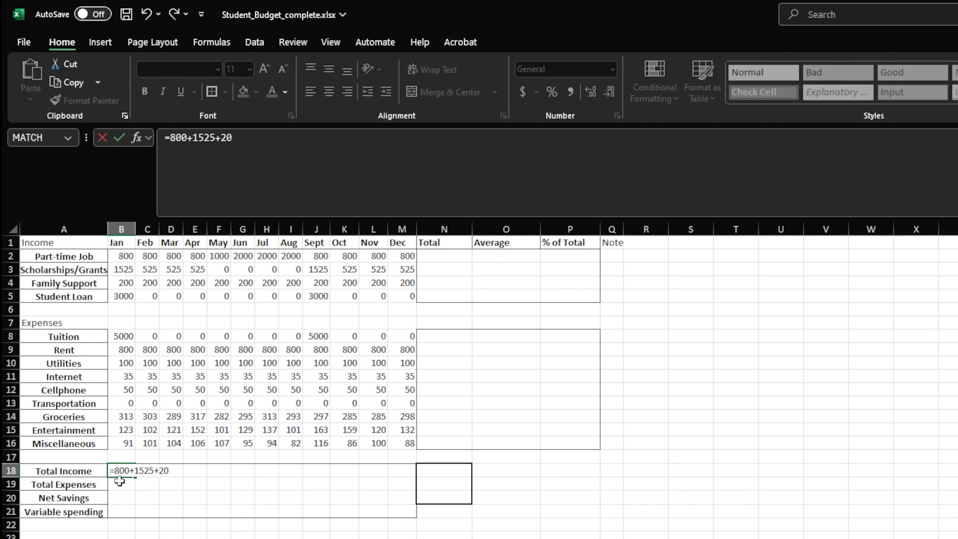
text(0+300)
key(Return)
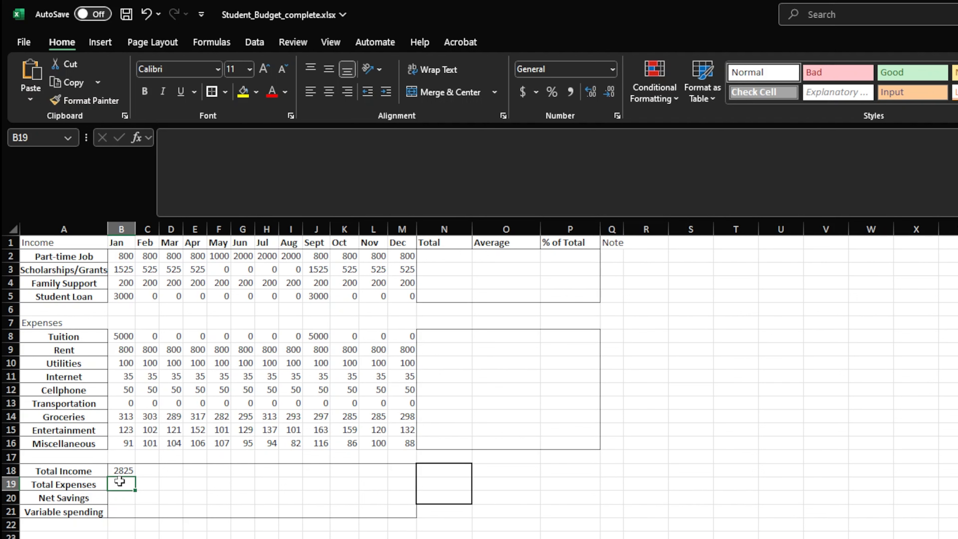
Replace the January Total Income formula in B18 with the cell-reference addition =b2+b3+b4+b5
key(Up)
text(=)
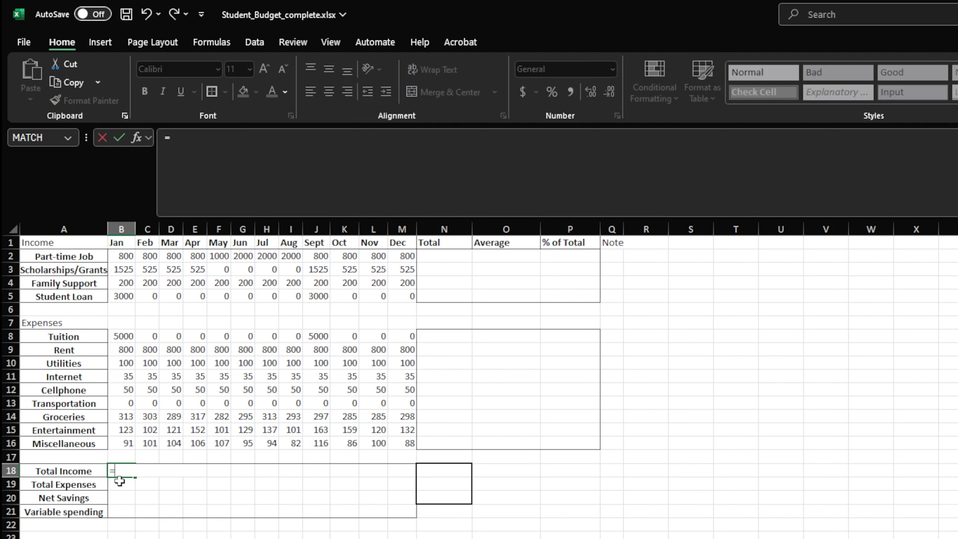
text(b2+b3)
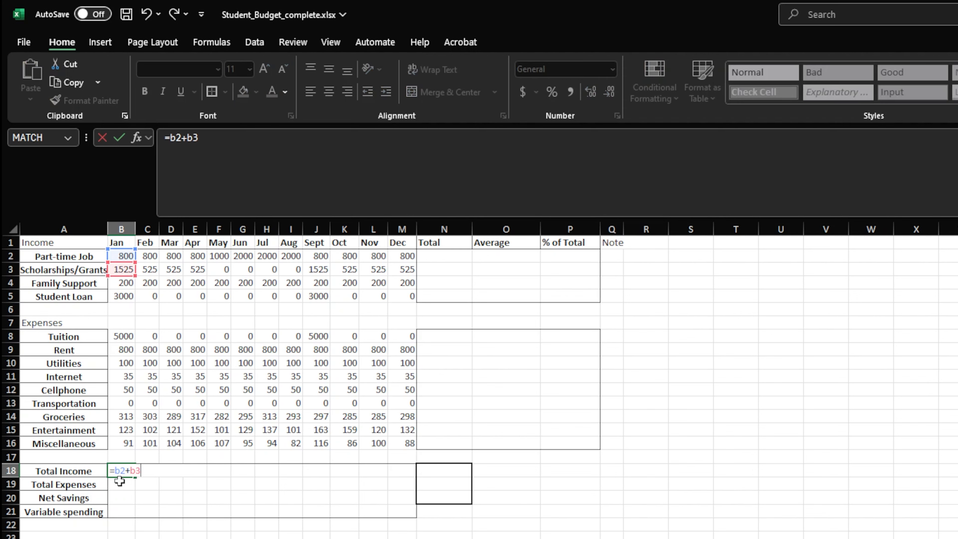
text(+b4+b5)
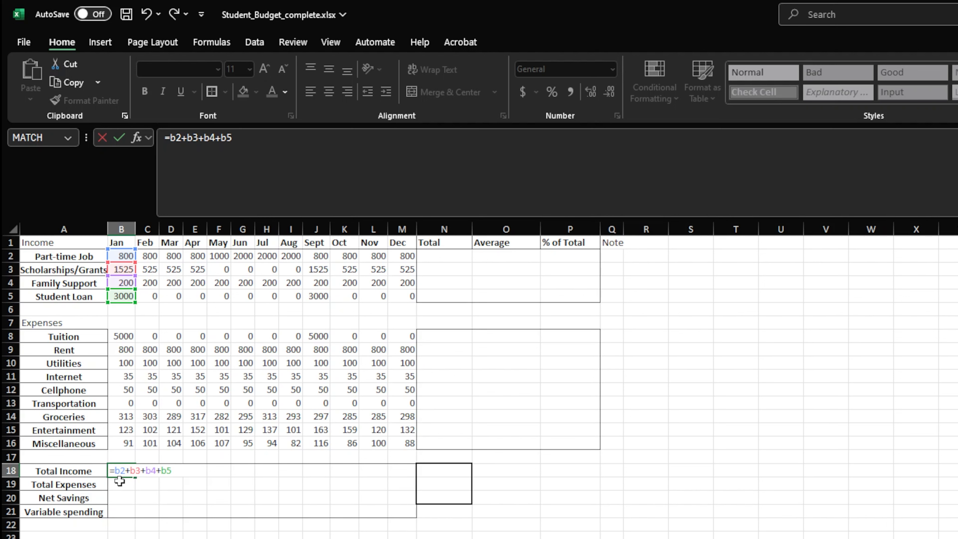
key(Return)
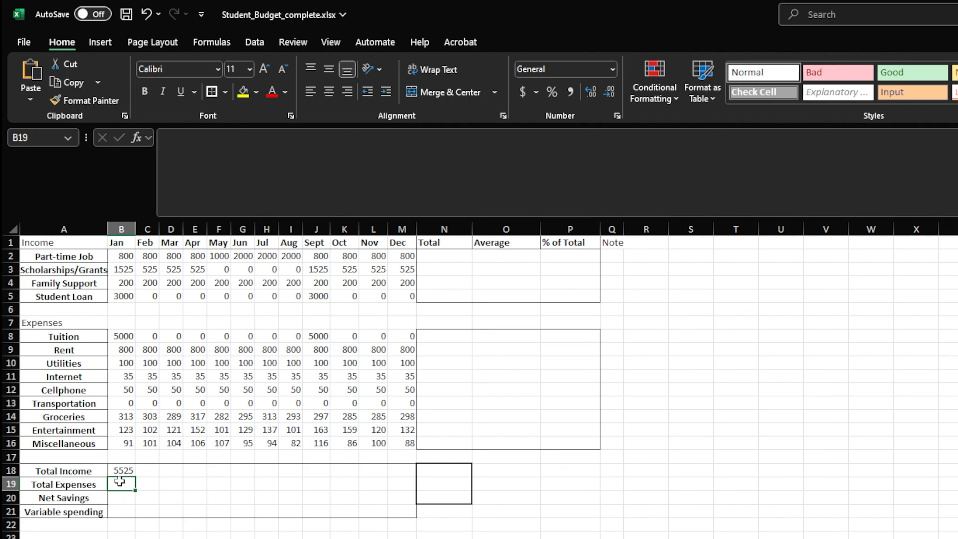
Set January's Family Support in cell B4 to 210
click(126, 282)
text(210)
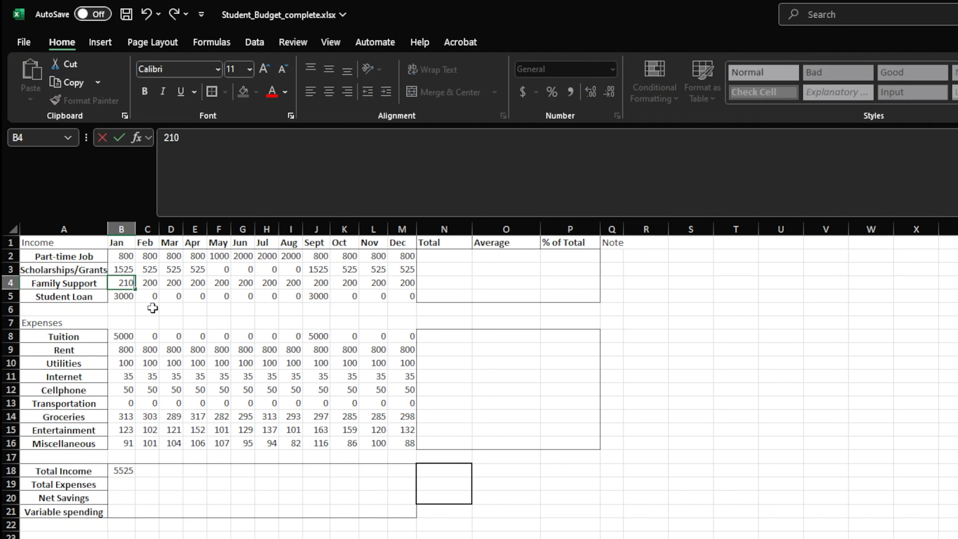
key(Return)
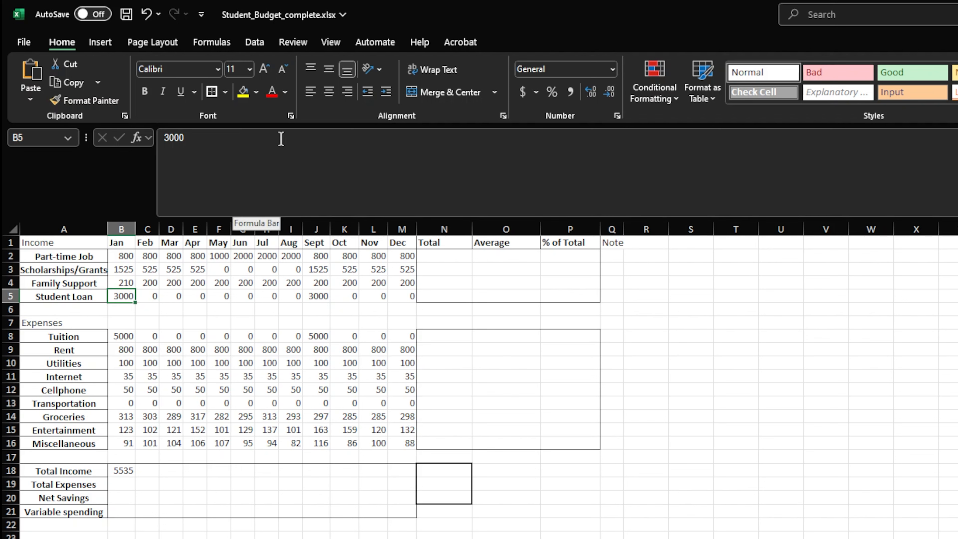
Rewrite the January Total Income in B18 with the SUM function and separate arguments, =sum(b2,b3,b4,b5)
click(121, 470)
text(=)
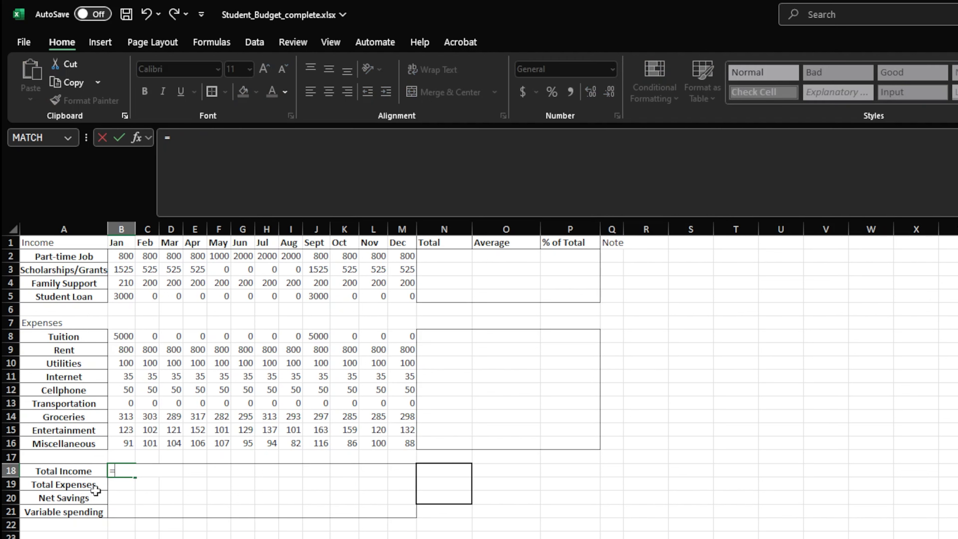
text(sum()
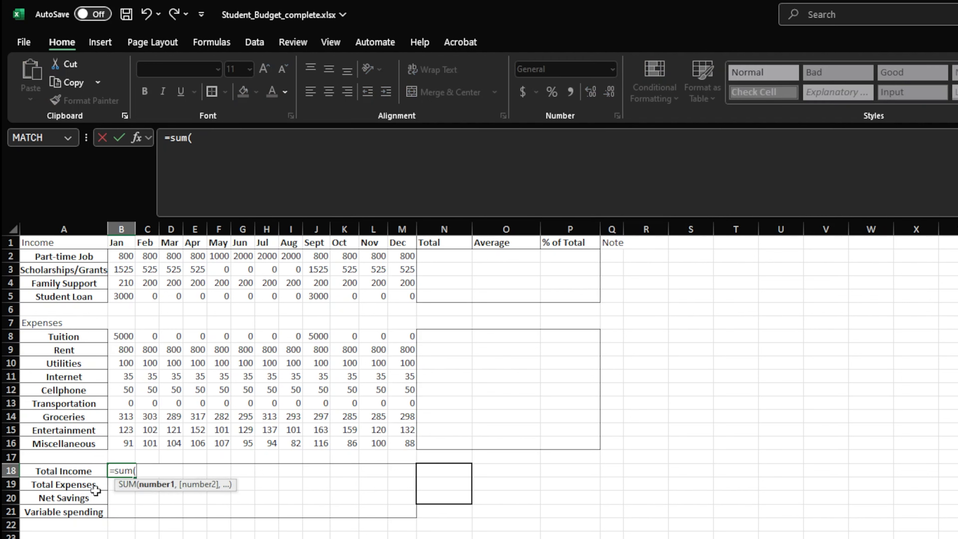
text(b2,b3,b4,b)
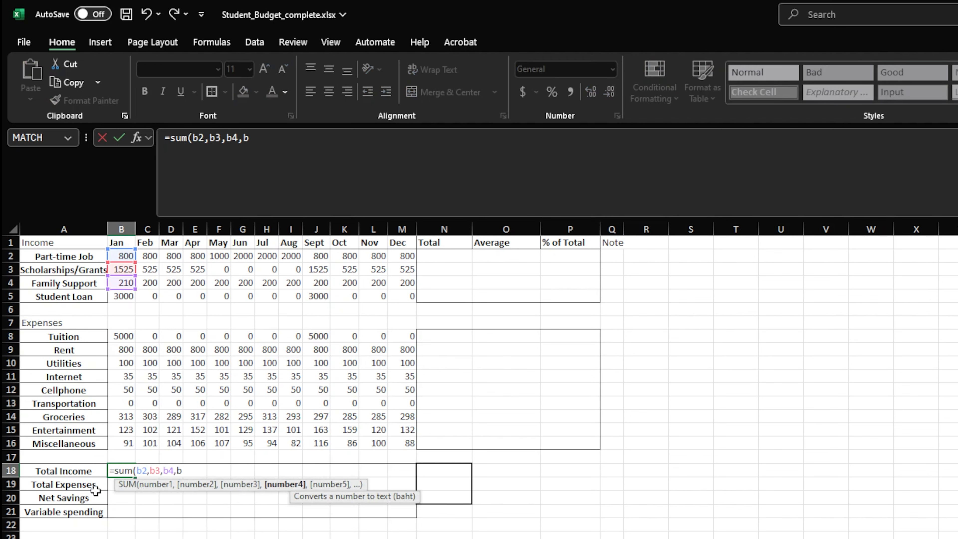
text(5))
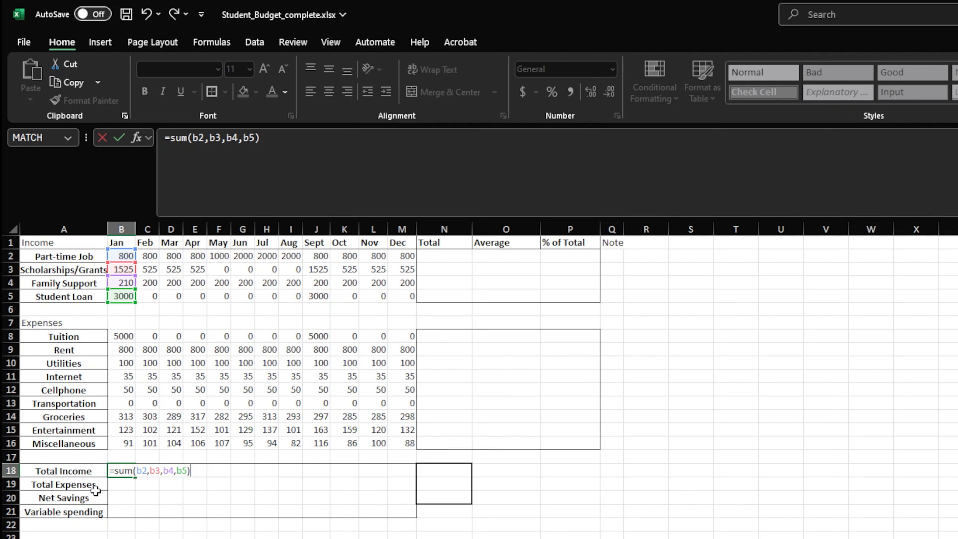
key(Return)
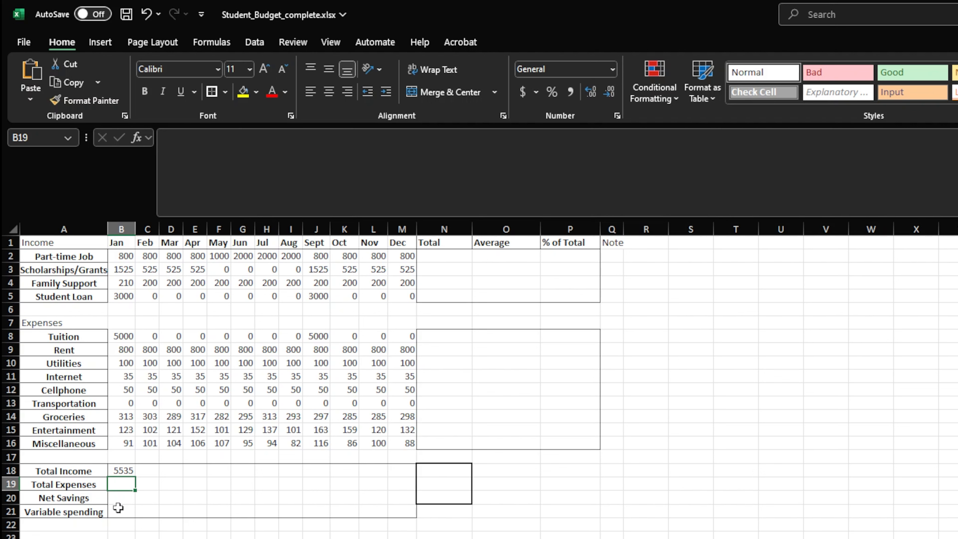
Change the January Total Income formula in B18 to sum a range, =sum(b2:b5)
key(Up)
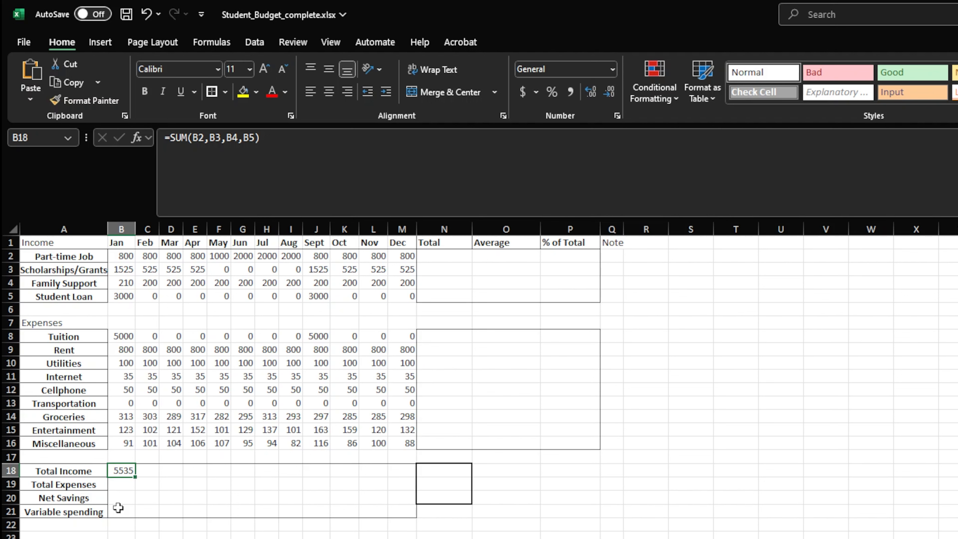
text(=sum(b2)
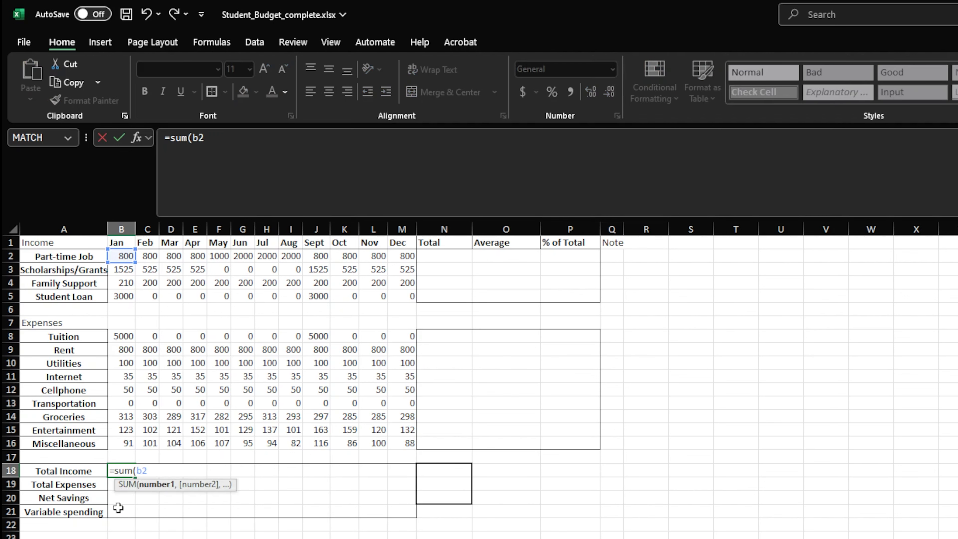
text(:b5))
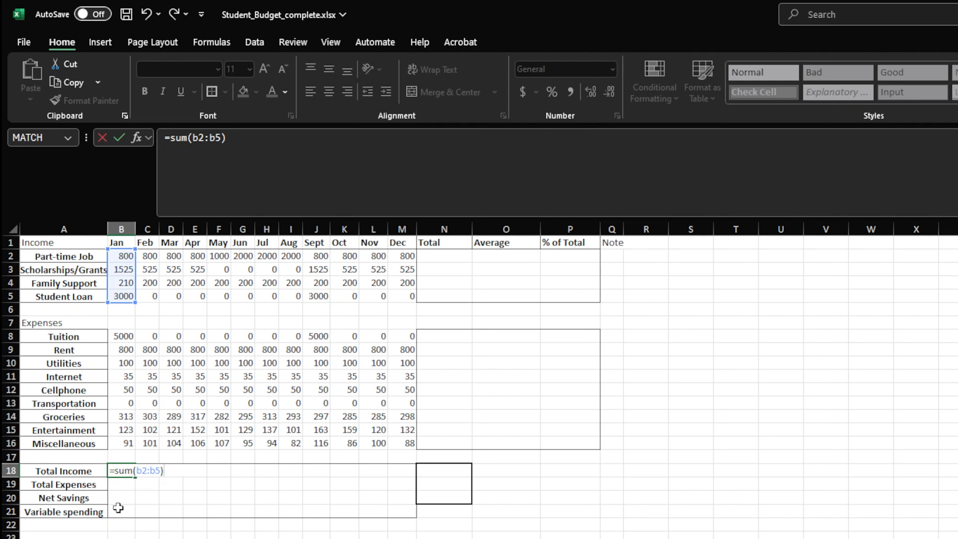
key(Return)
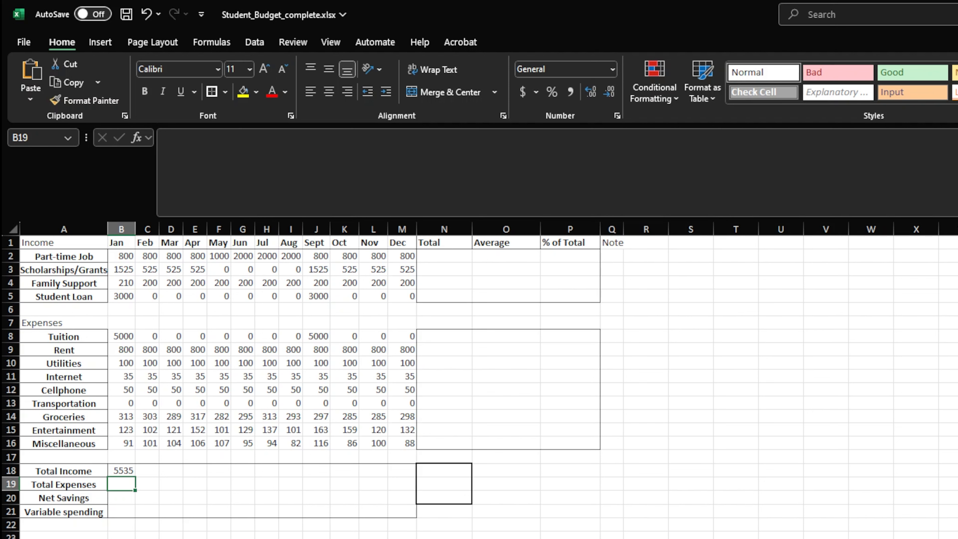
Calculate January's Total Expenses in B19 with the formula =sum(b8:b16)
text(=sum()
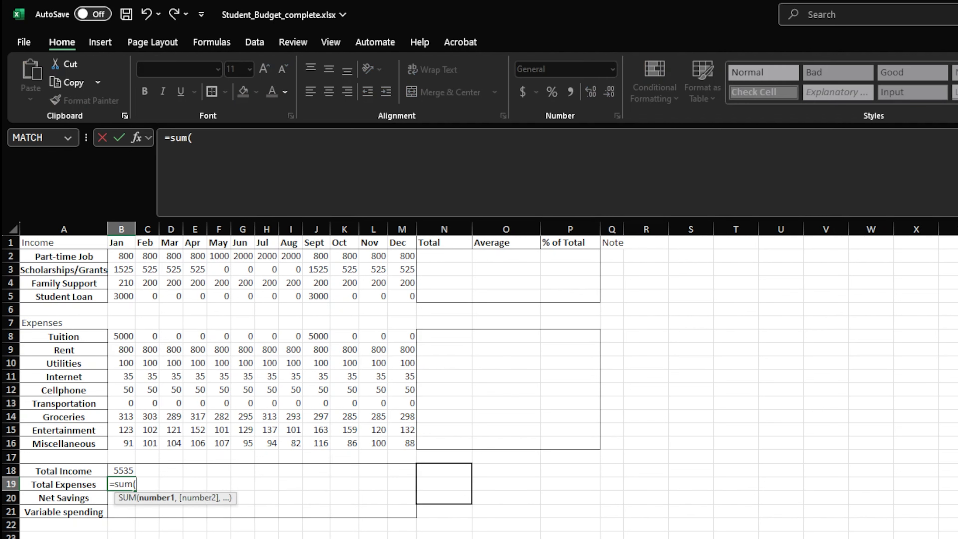
text(b8:b16)
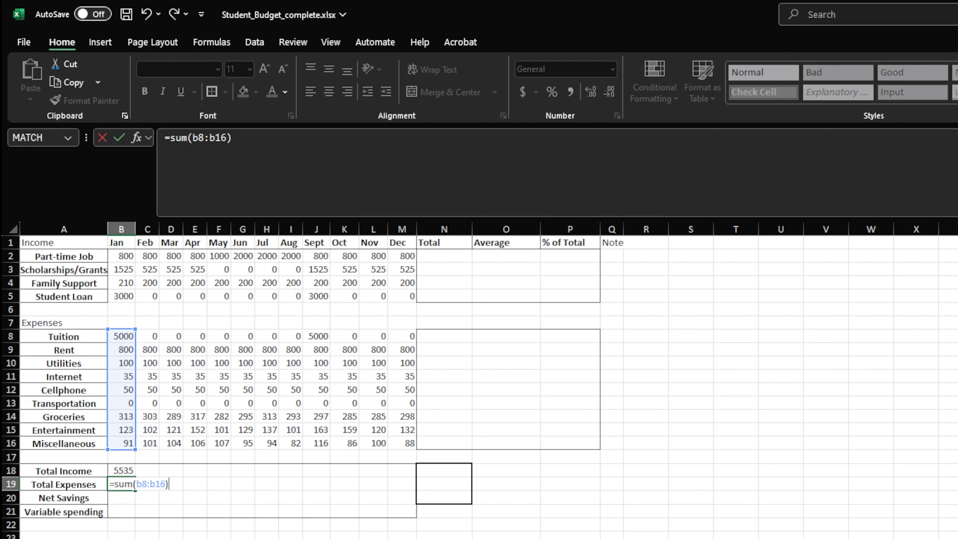
key(Return)
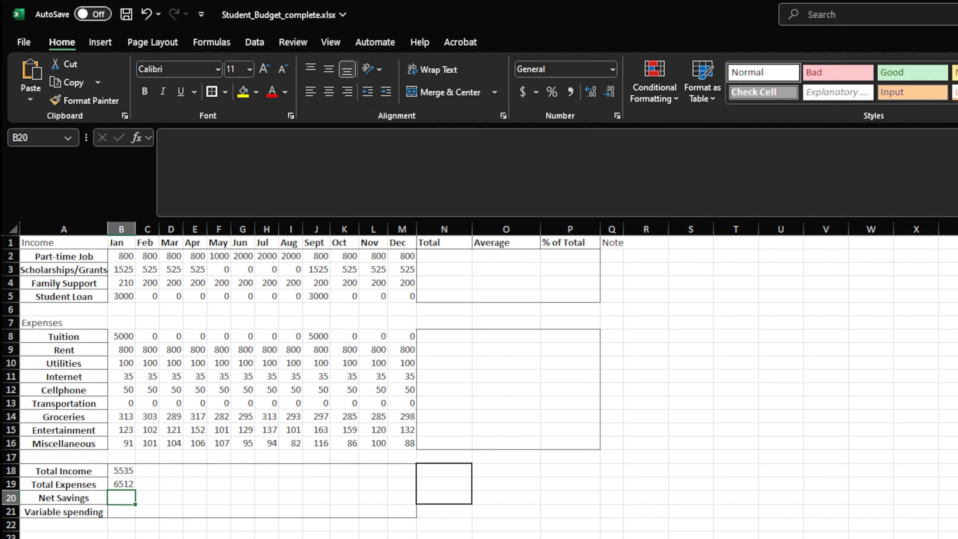
Calculate January's Net Savings in B20 as income minus expenses with =b18-b19
text(=b18-b1)
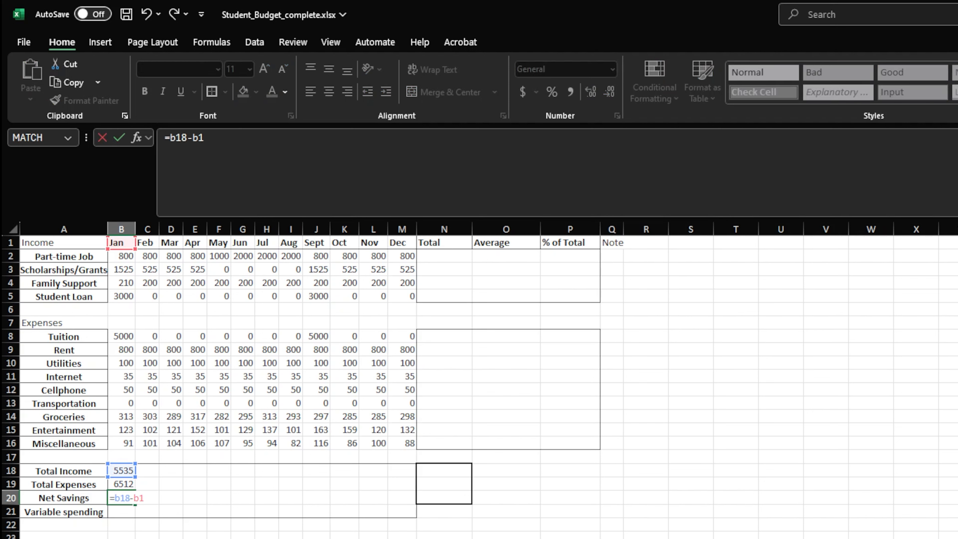
text(9)
key(Return)
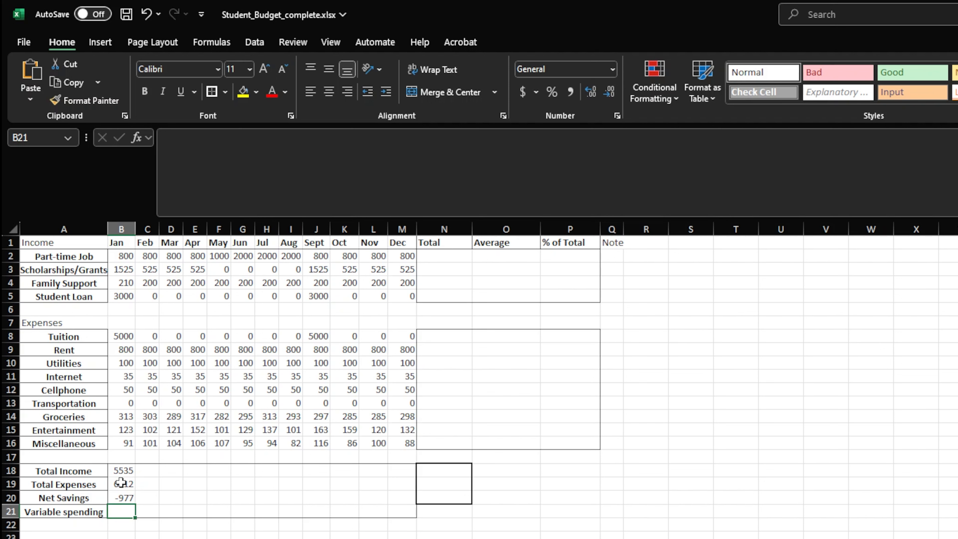
Copy the January Total Income formula from B18 to February's cell C18 and inspect its adjusted cell references
click(120, 472)
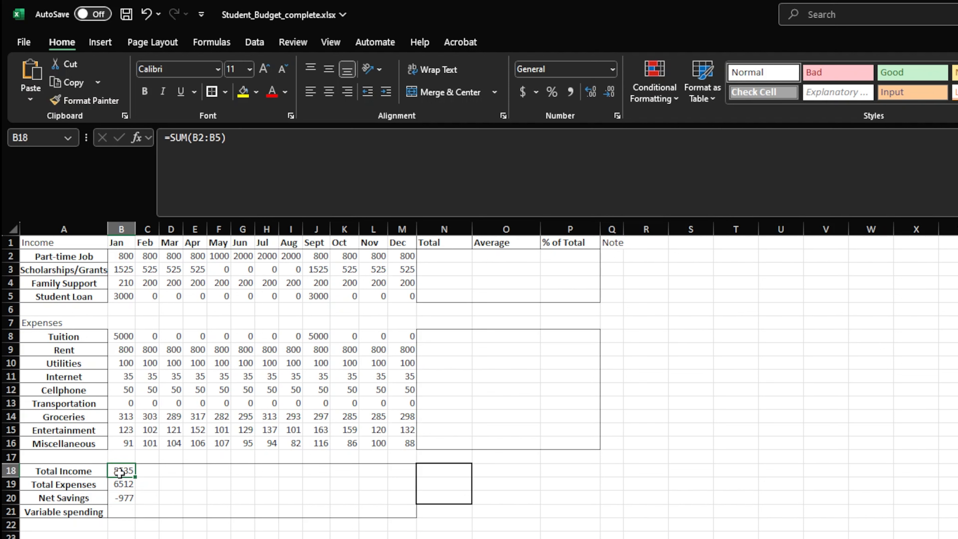
key(ctrl+c)
click(147, 470)
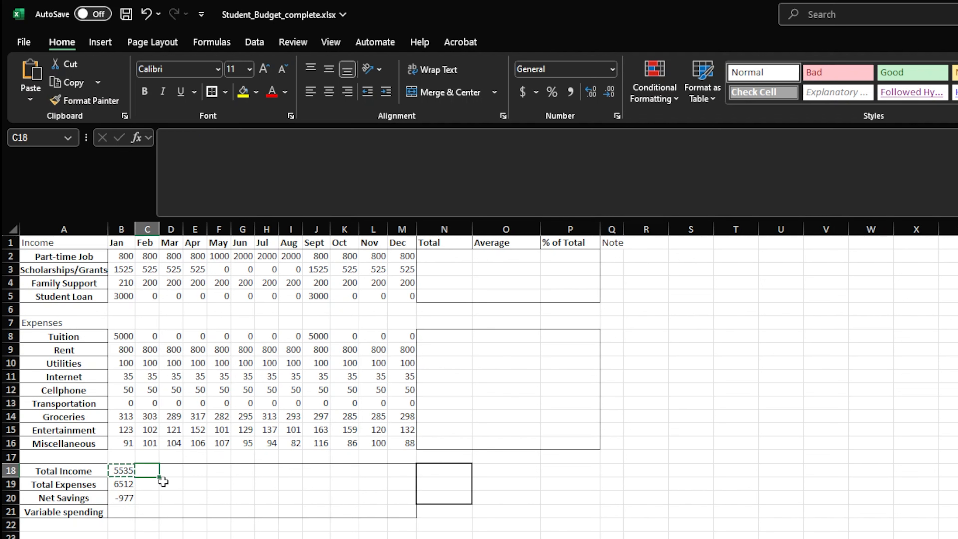
key(ctrl+v)
double_click(148, 472)
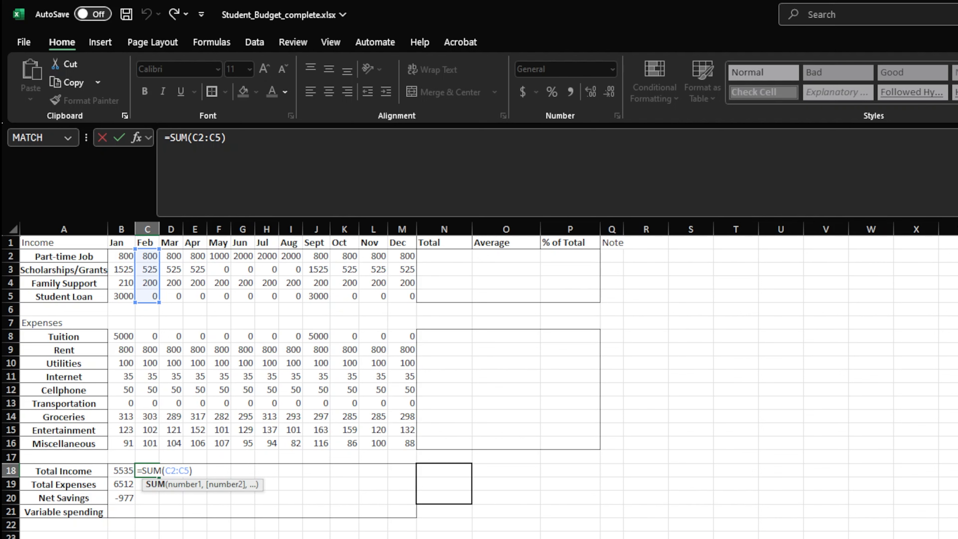
key(Return)
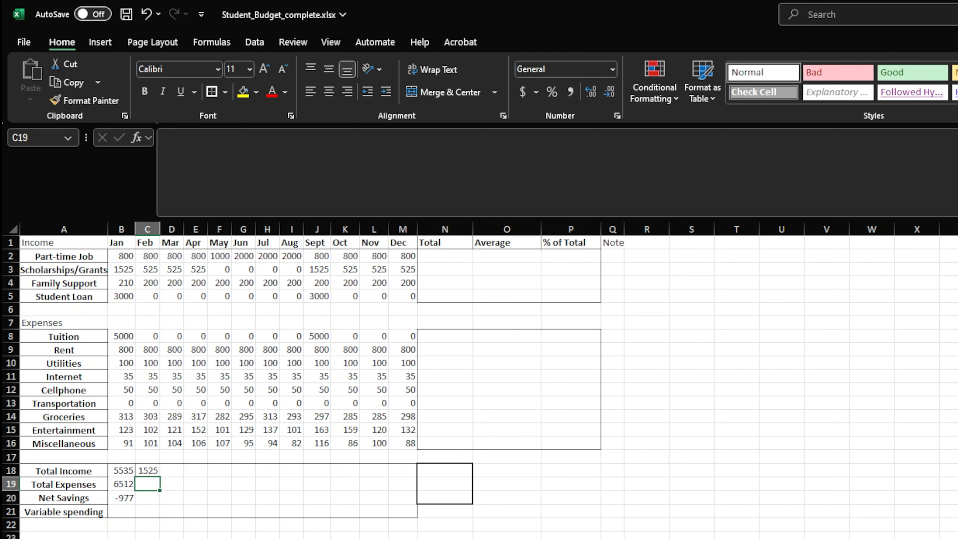
Total the Part-time Job row across all months in N2 with =sum(b2:m2)
click(459, 258)
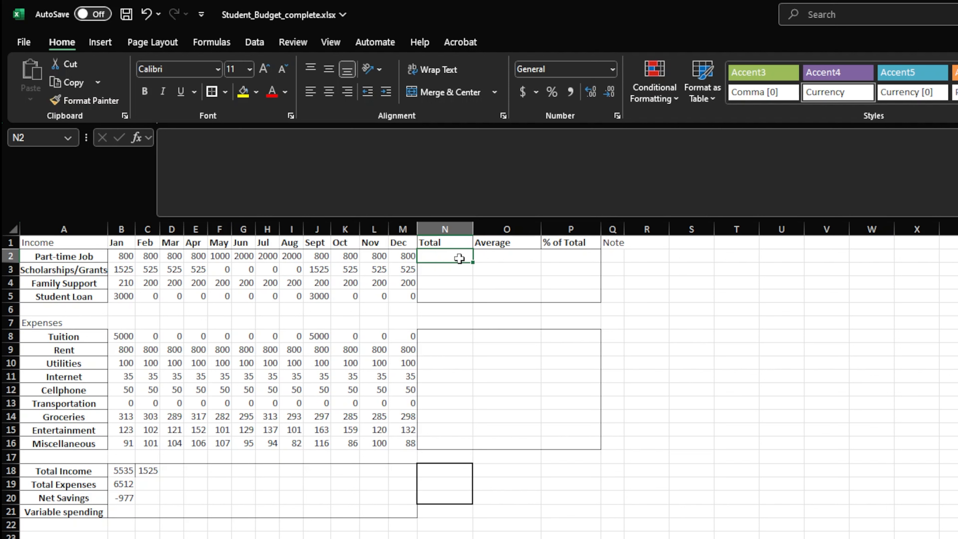
text(=sum(b)
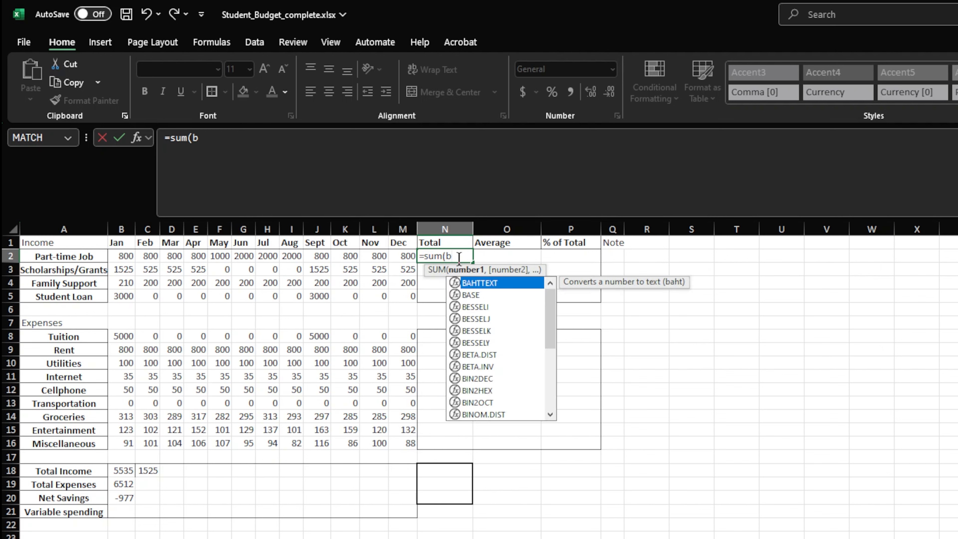
text(2:m2)
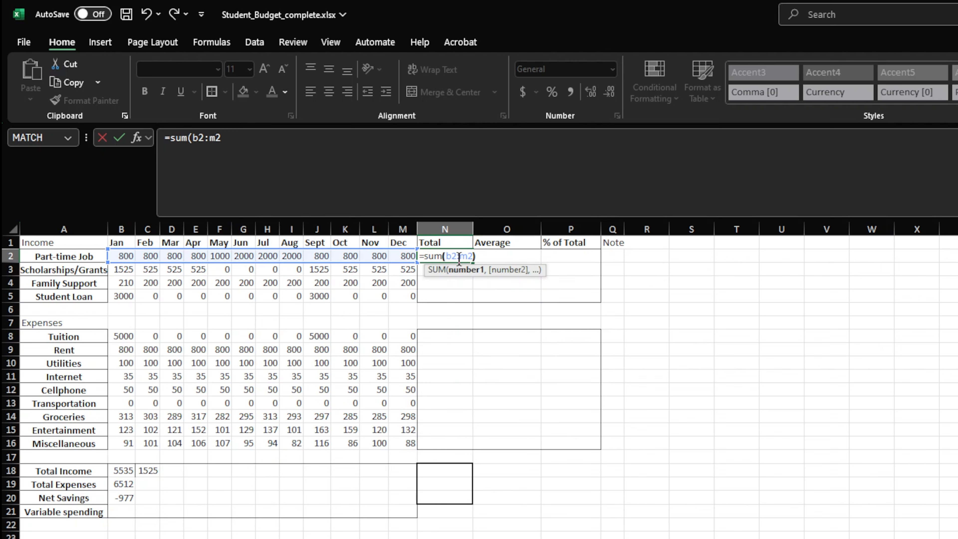
text())
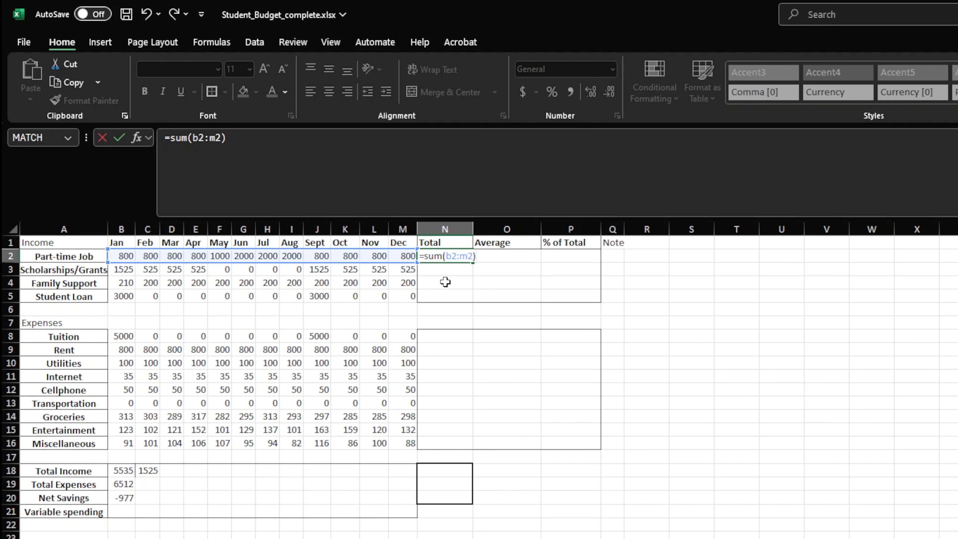
key(Return)
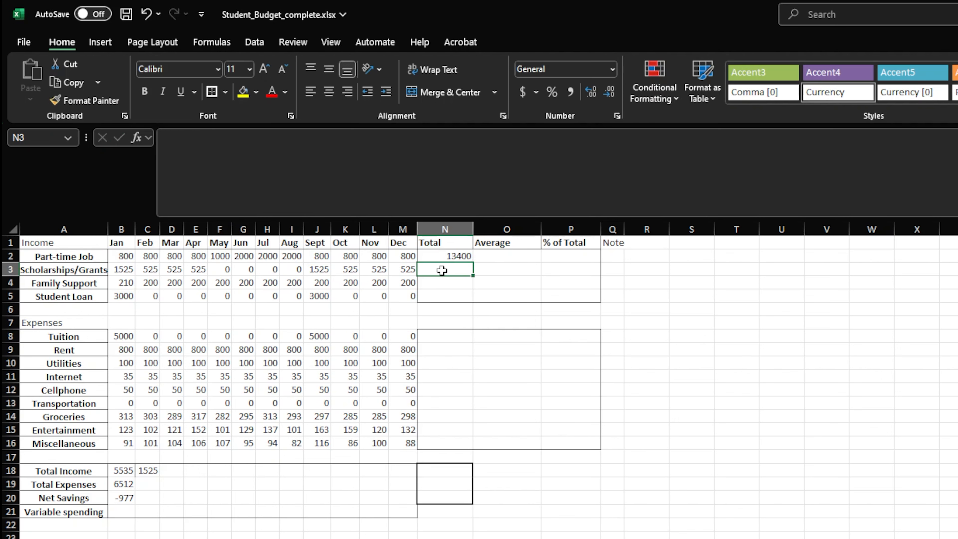
click(656, 476)
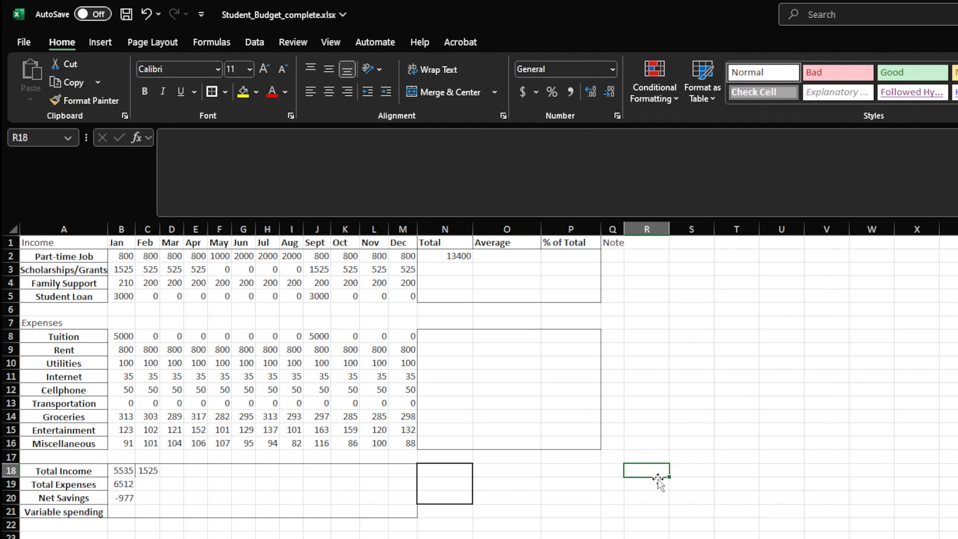
Reference the whole budget range from R18 with the formula =a1:m16, and clear that trial formula again
text(=a1:m16)
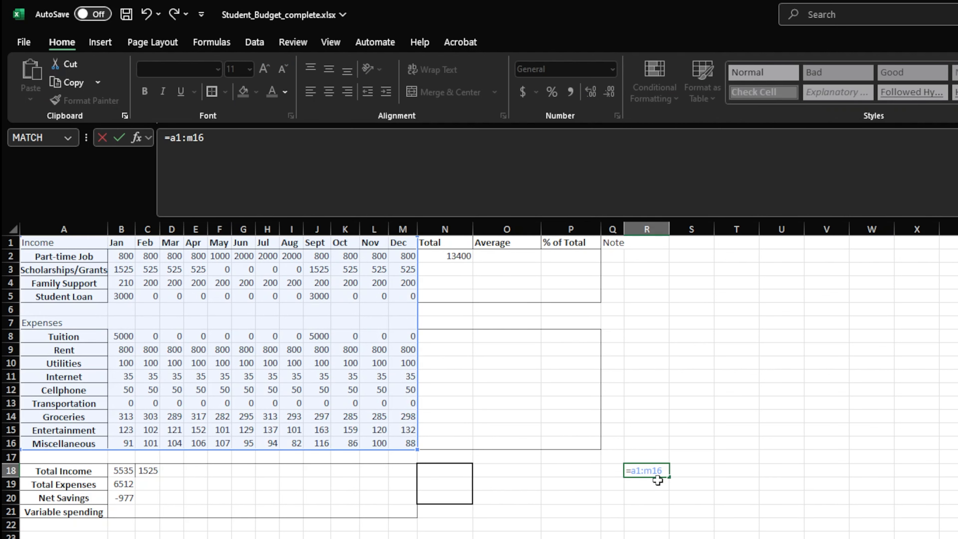
key(Return)
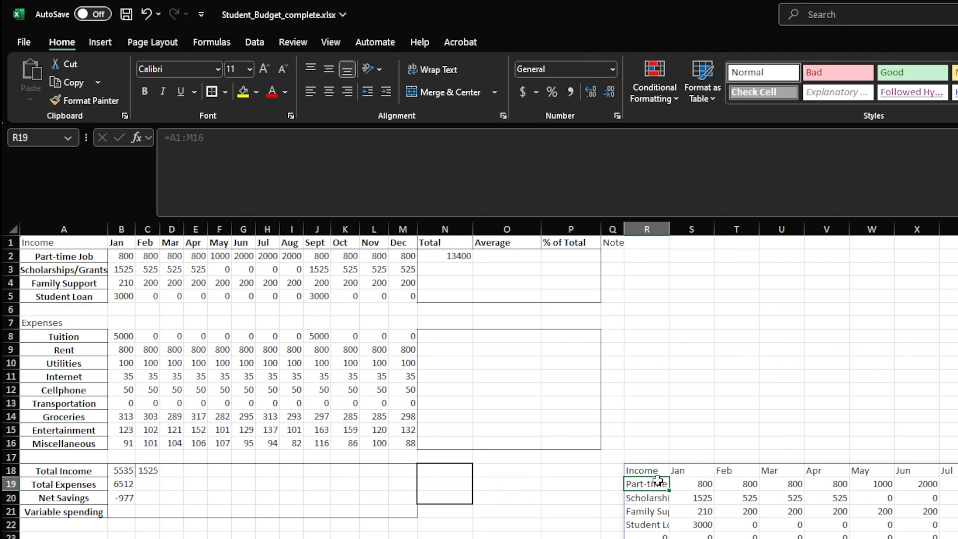
key(Up)
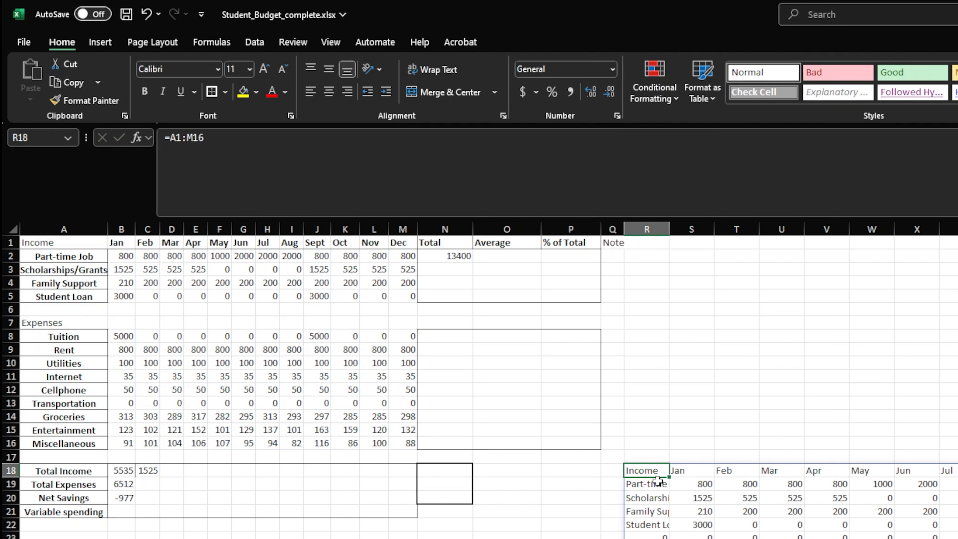
key(Delete)
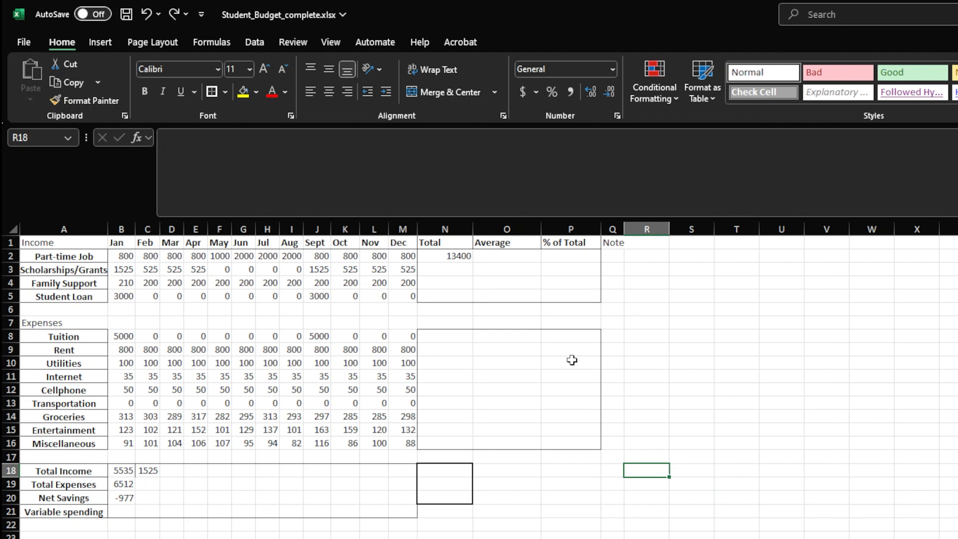
Average the Part-time Job row across all months in O2 with =average(B2:m2)
click(506, 257)
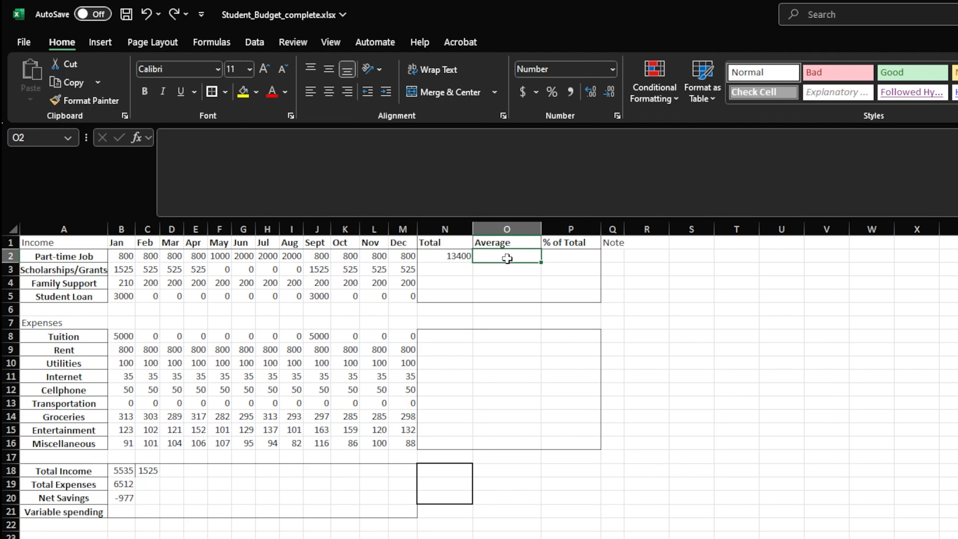
text(=average()
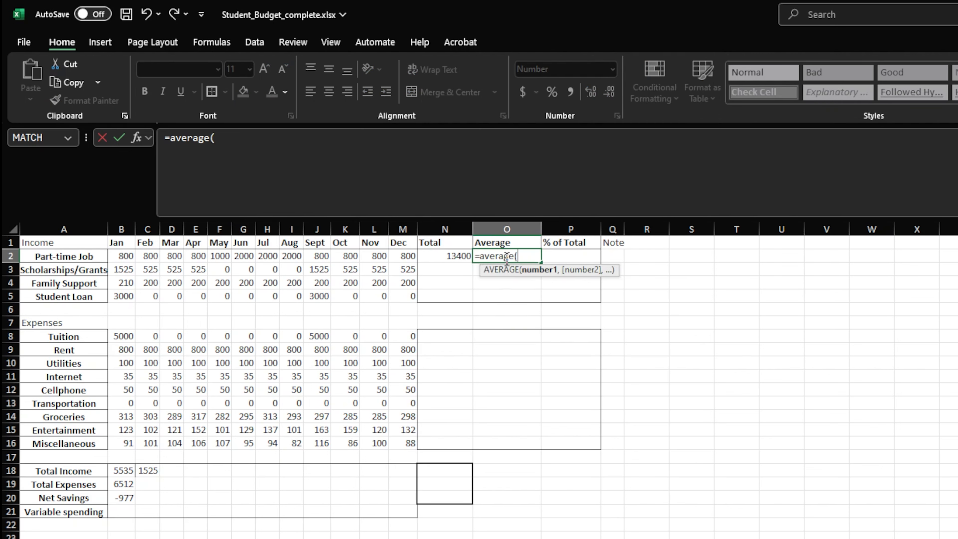
text(B2:m2))
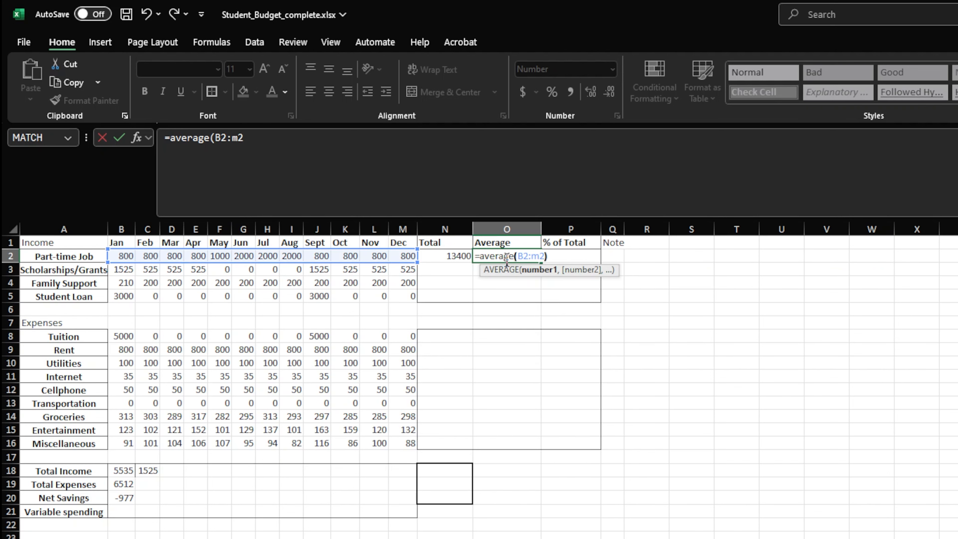
key(Return)
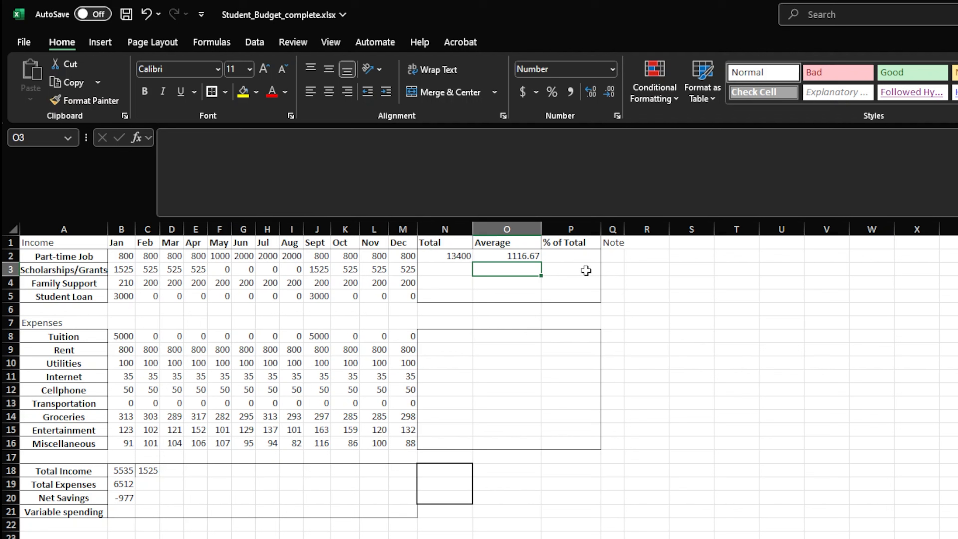
Fill the Total and Average formulas from N2:O2 down through row 16, and clear them from rows 6 and 7
drag(455, 256, 452, 253)
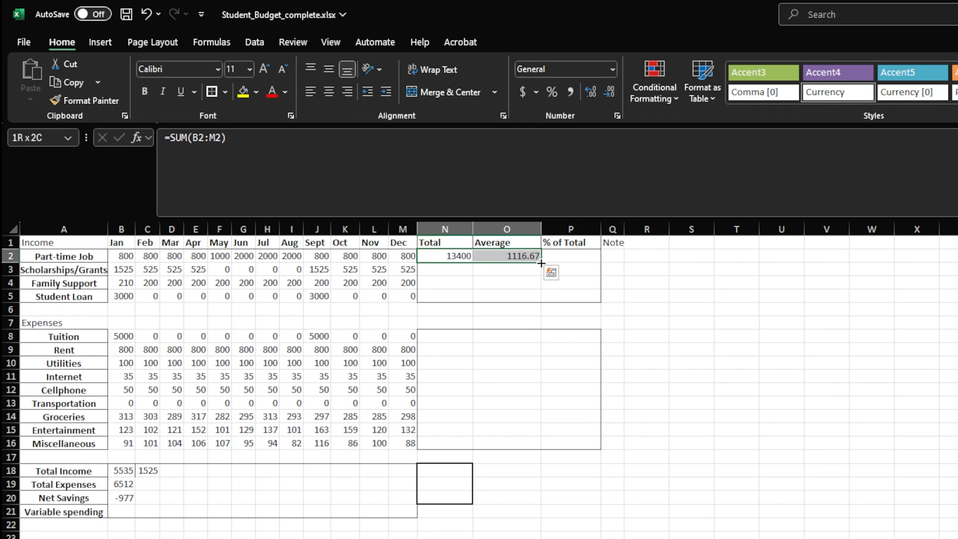
drag(543, 263, 544, 454)
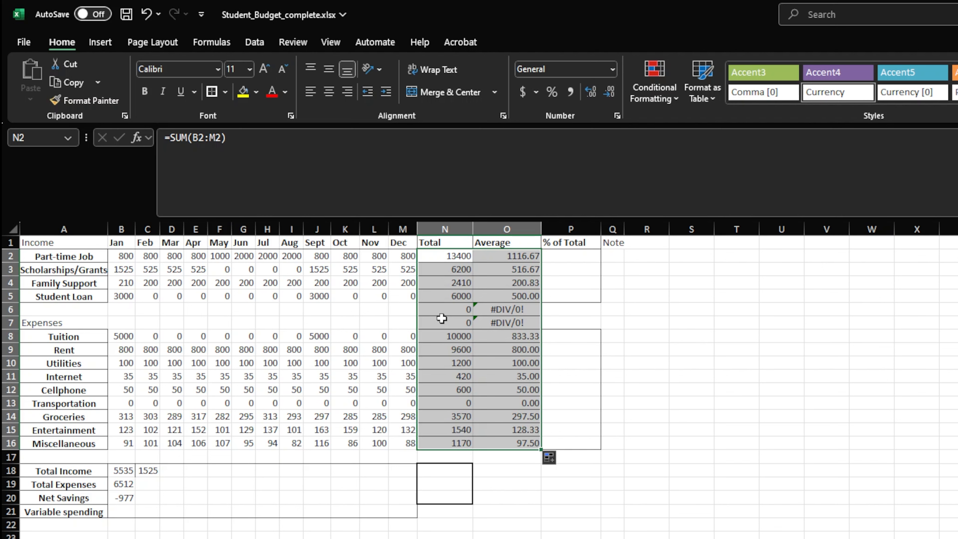
click(502, 323)
key(shift+Left)
key(shift+Up)
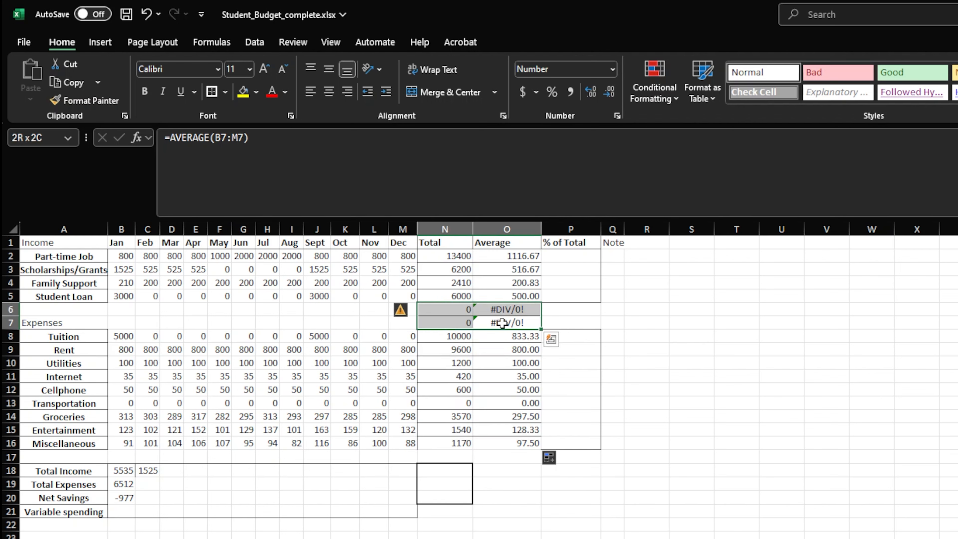
key(Delete)
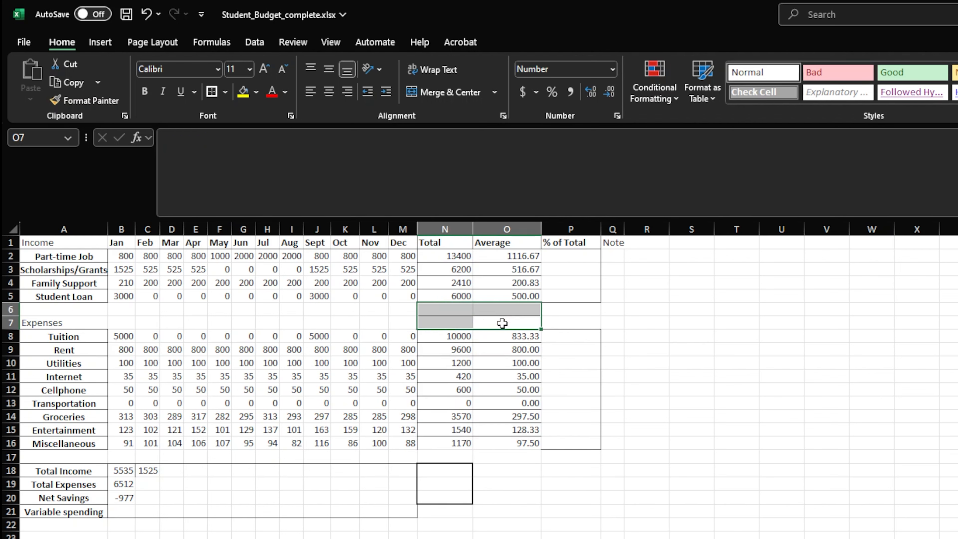
click(502, 323)
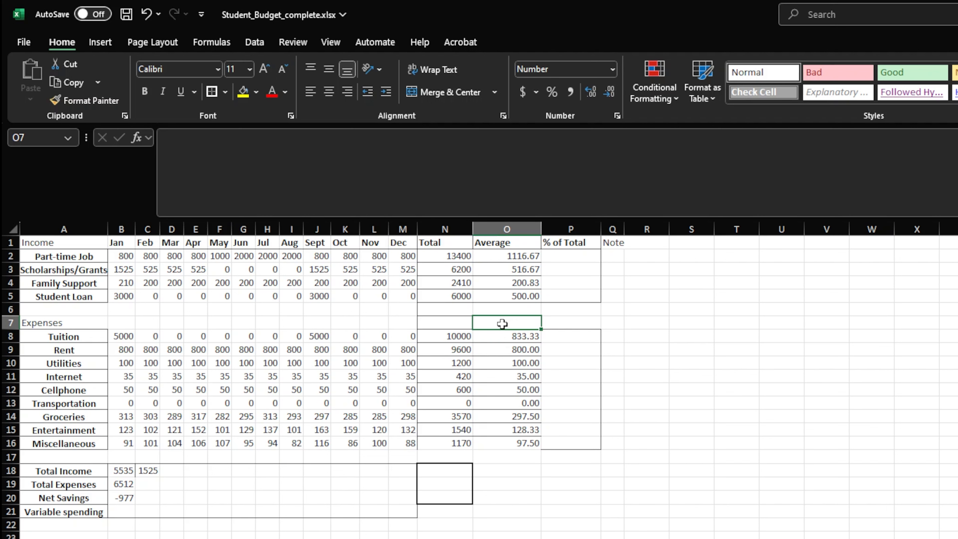
Enter the test formula =b2+1 in the empty cell S7
click(691, 324)
text(=b2+1)
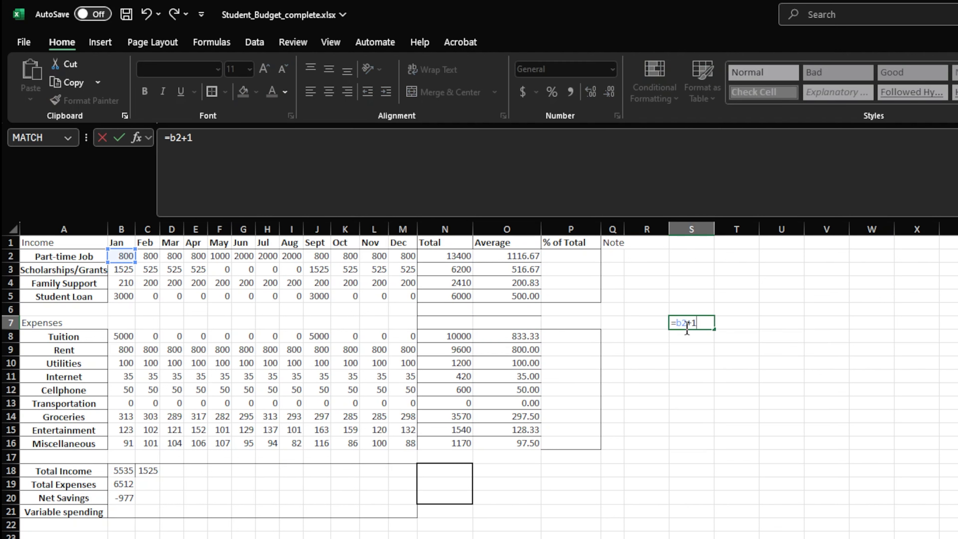
key(Return)
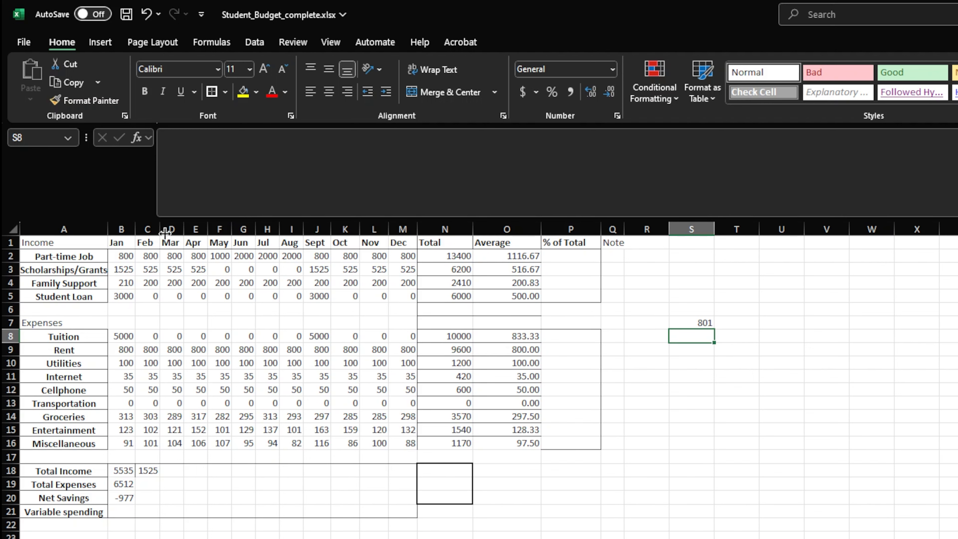
Delete the January column B to test how the formula in S7 reacts, and undo the deletion
right_click(122, 229)
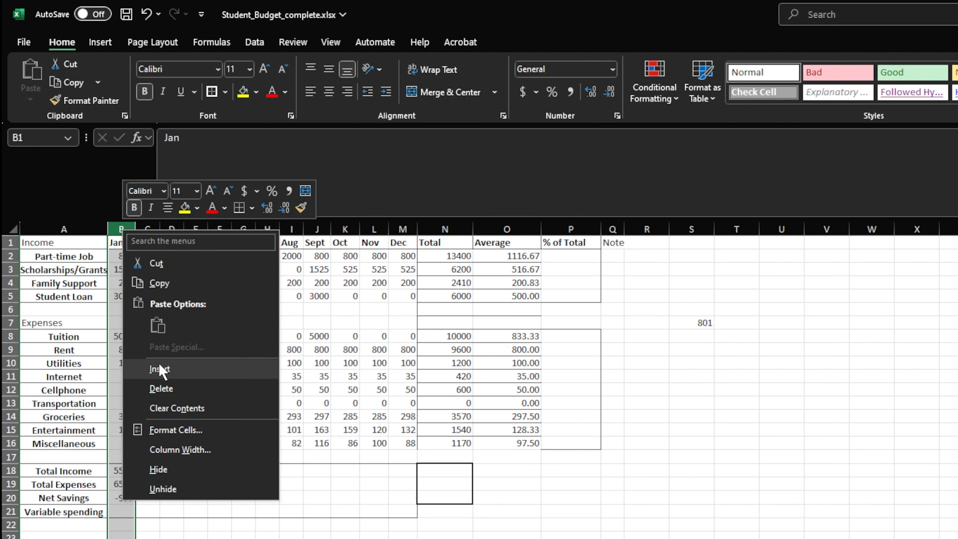
click(160, 390)
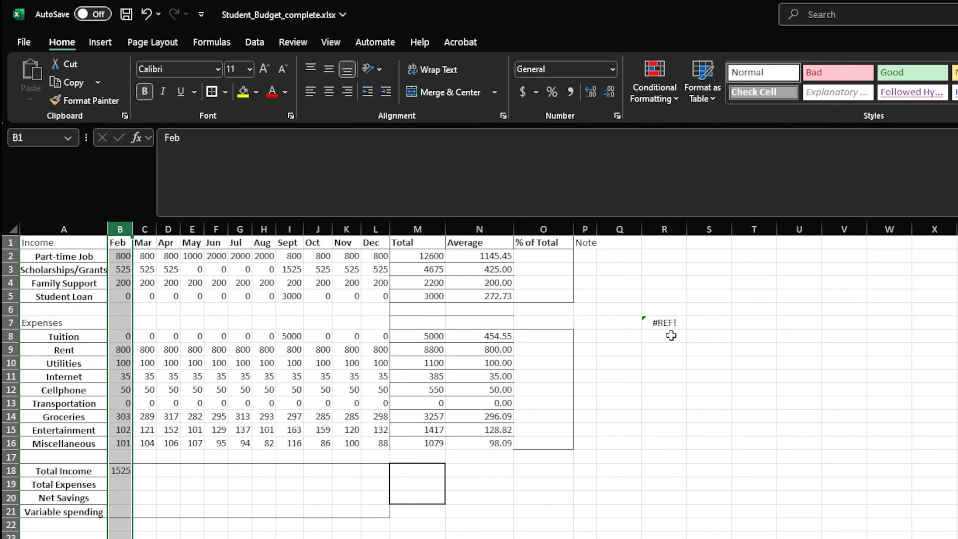
key(ctrl+z)
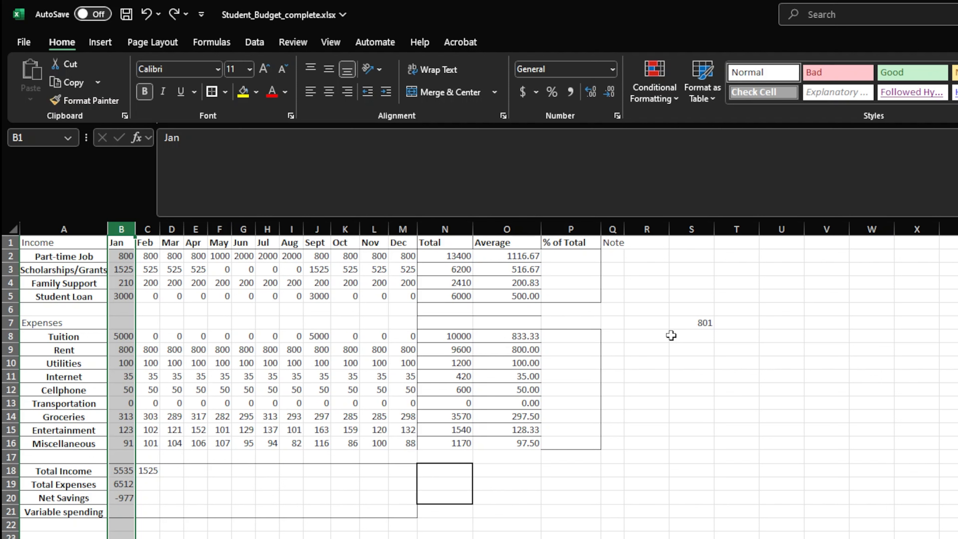
Move September's Scholarships/Grants value from J3 onto B2 to test the dependent formula, and undo the move
click(316, 266)
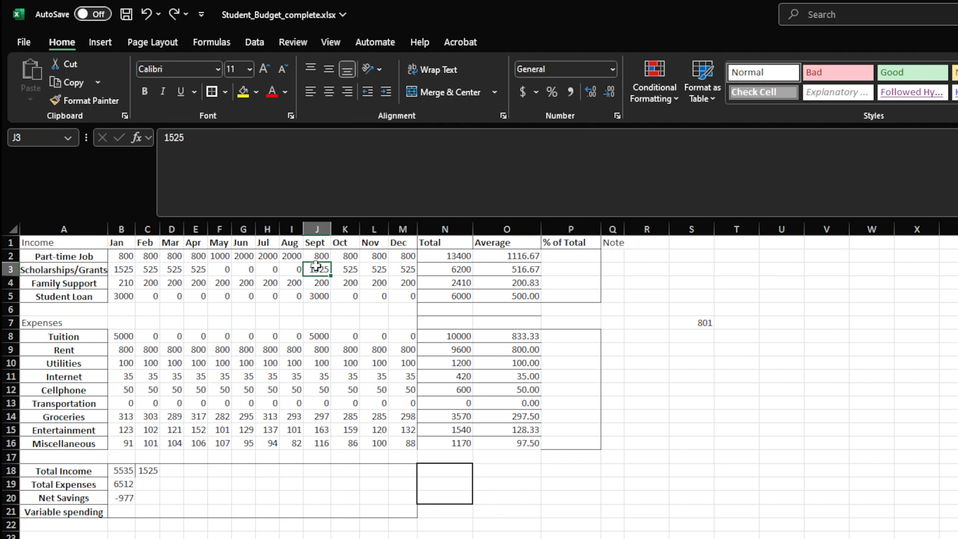
key(ctrl+c)
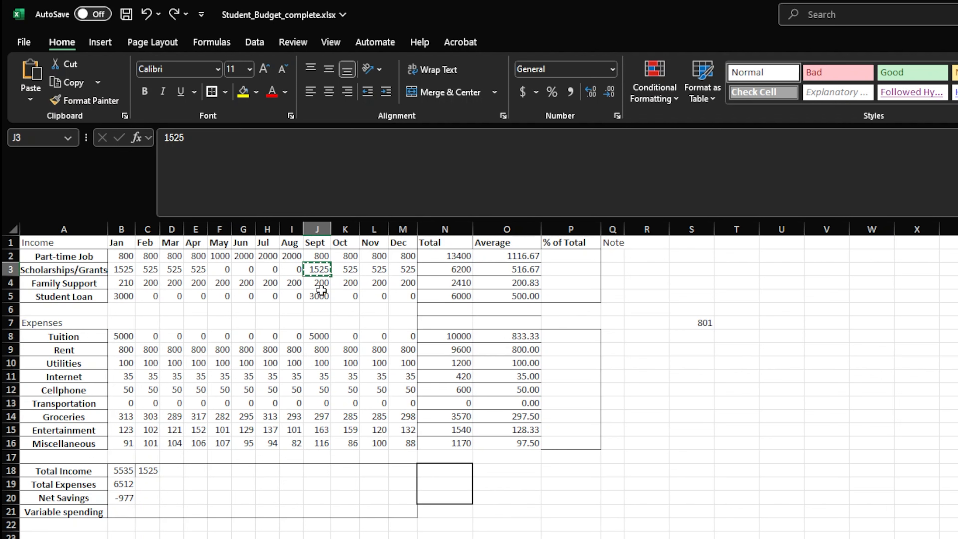
click(147, 253)
click(129, 260)
key(ctrl+v)
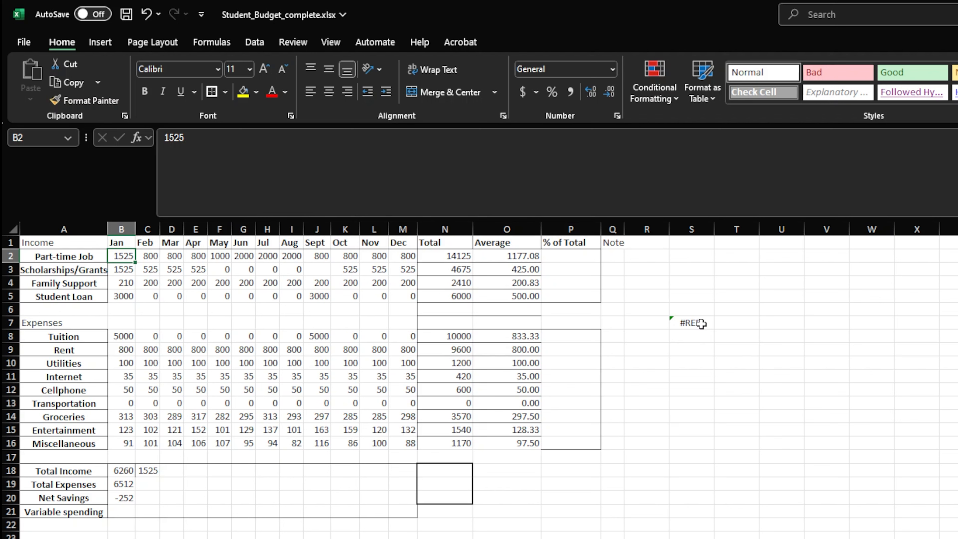
key(ctrl+z)
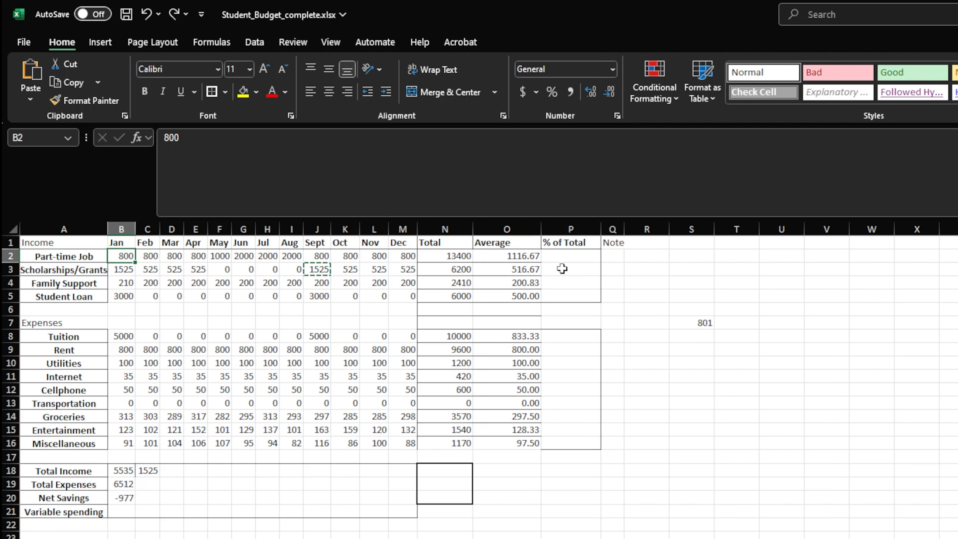
Paste a copy of September's Scholarships/Grants value from J3 over January's Part-time Job value in B2
click(316, 269)
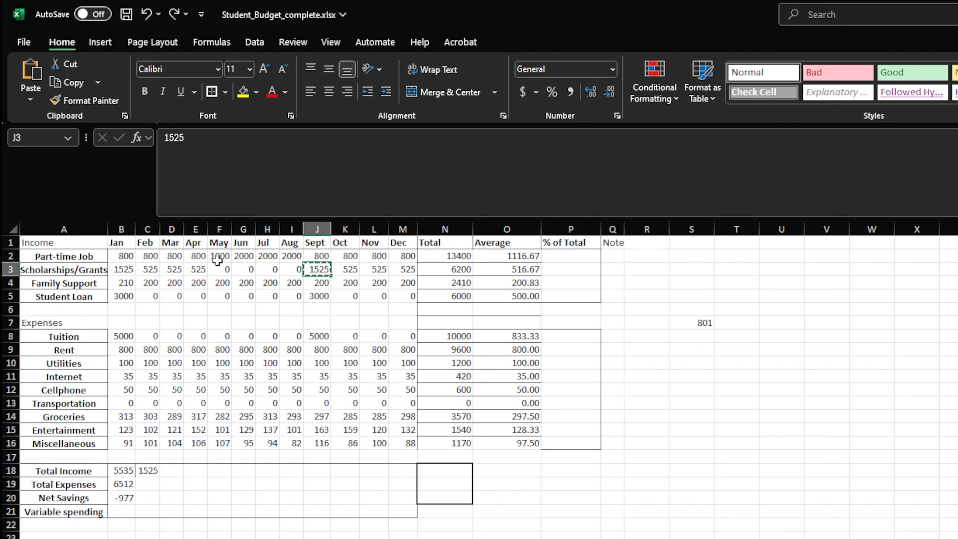
click(115, 256)
key(ctrl+v)
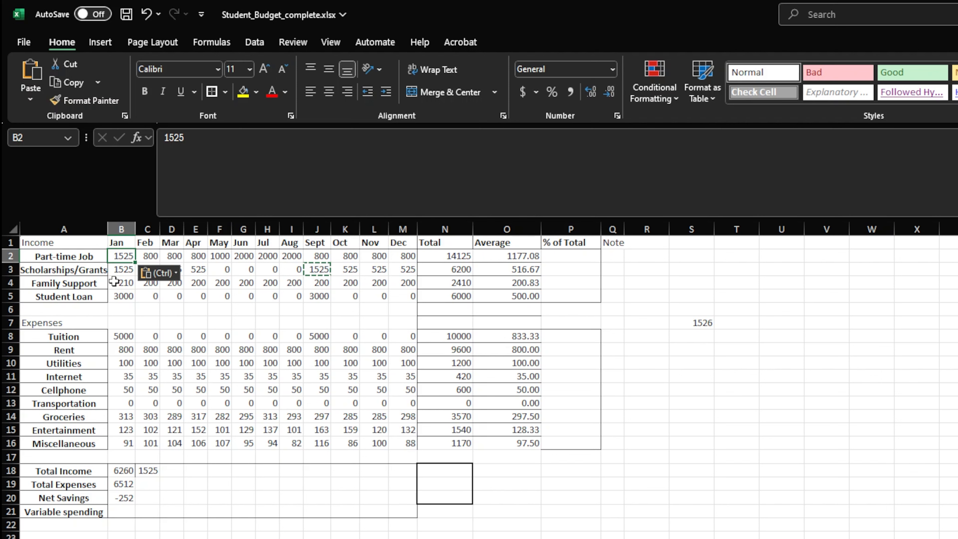
Undo the paste into B2 and the S7 test formula, keeping the filled Total and Average columns with rows 6 and 7 cleared
key(ctrl+z)
key(ctrl+z)
key(ctrl+z)
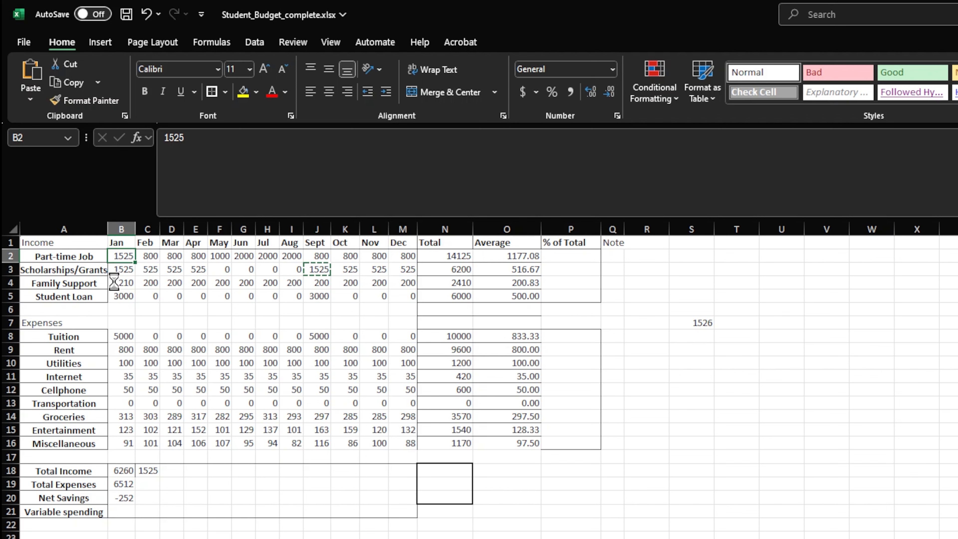
key(ctrl+z)
key(ctrl+z)
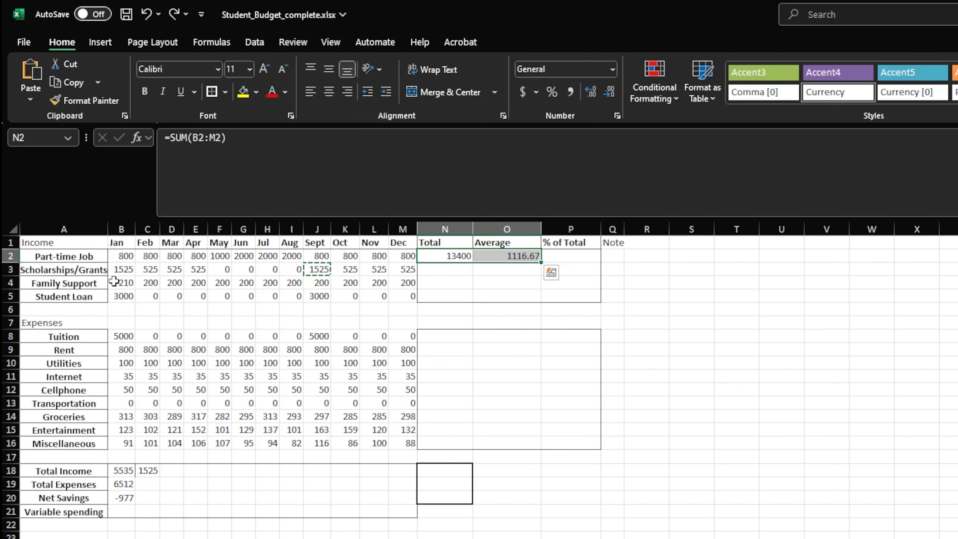
key(ctrl+y)
key(ctrl+y)
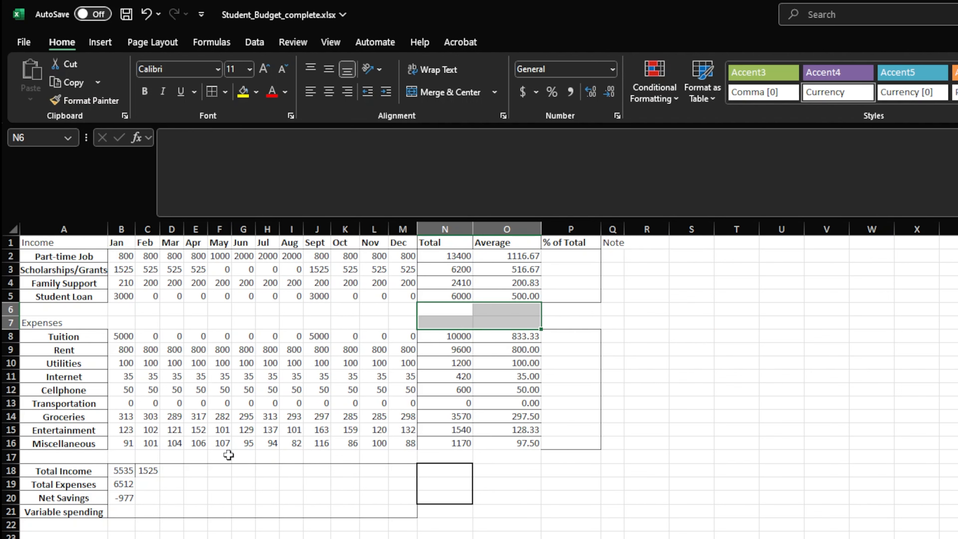
Copy January's Total Income, Total Expenses and Net Savings formulas from B18:B20 across to December, and inspect the November formulas
click(121, 474)
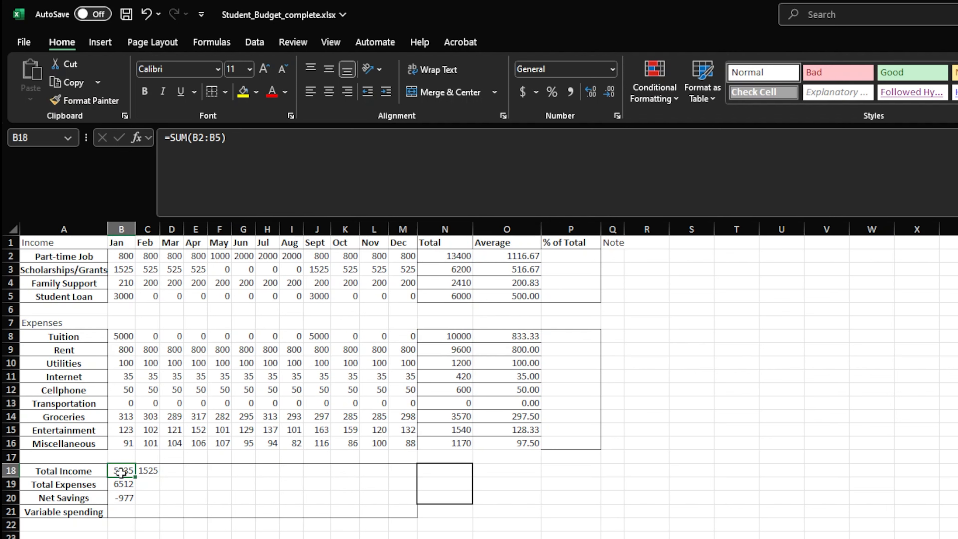
drag(120, 473, 416, 508)
double_click(376, 498)
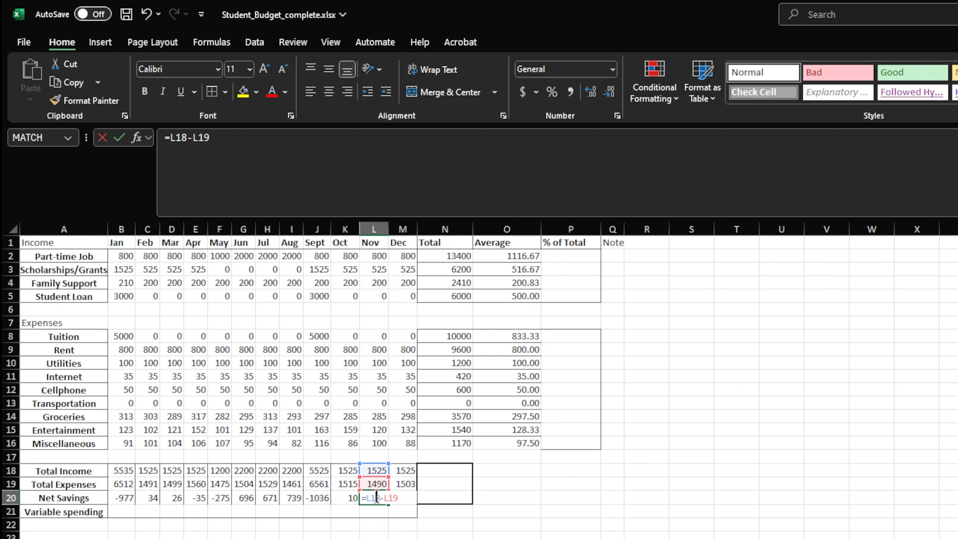
double_click(373, 483)
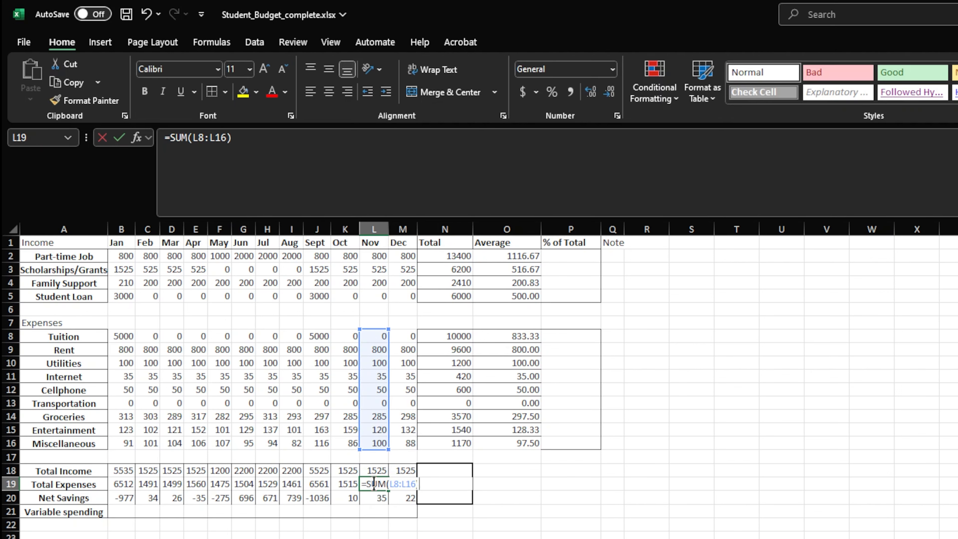
double_click(377, 466)
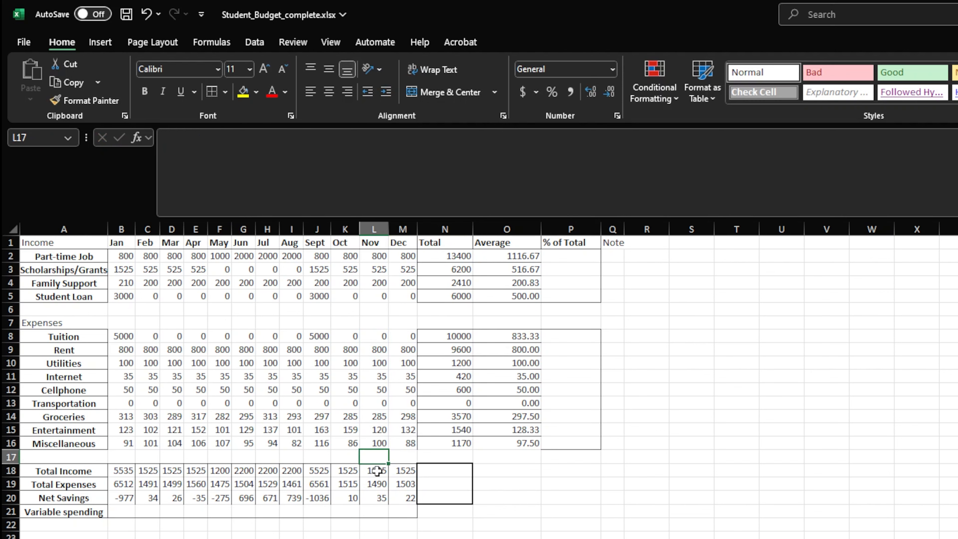
double_click(377, 470)
key(Escape)
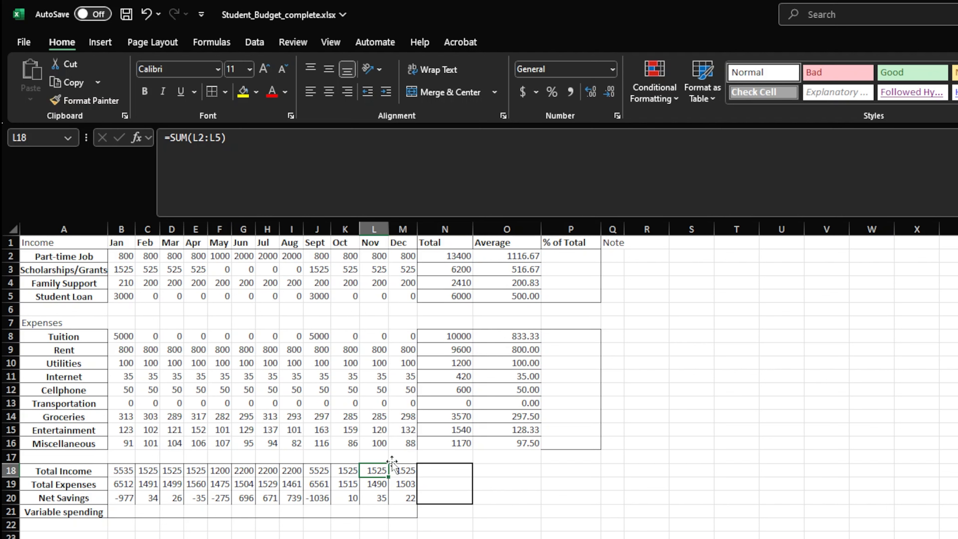
Extend December's Total Income, Total Expenses and Net Savings formulas into N18:N20, and inspect the ranges used in N18 and N19
drag(410, 471, 454, 503)
click(457, 470)
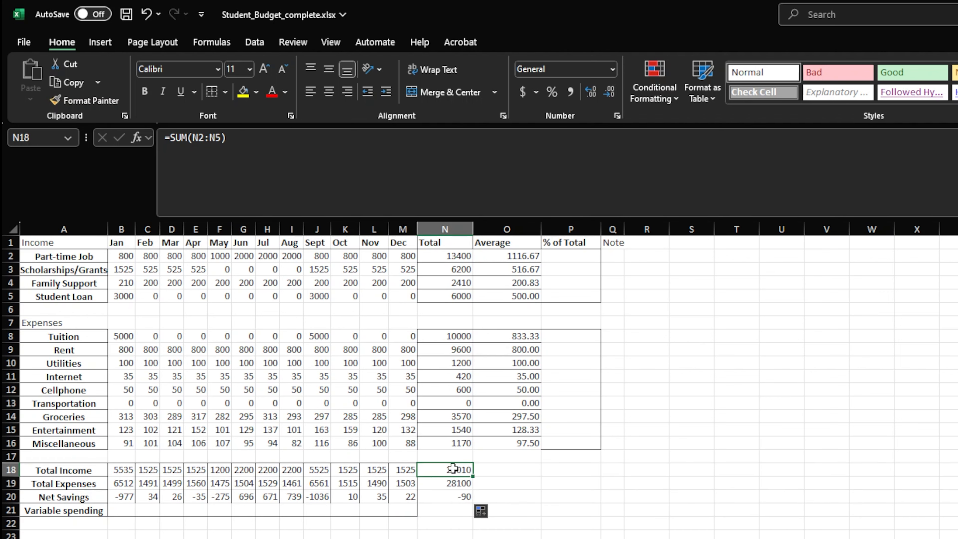
click(443, 483)
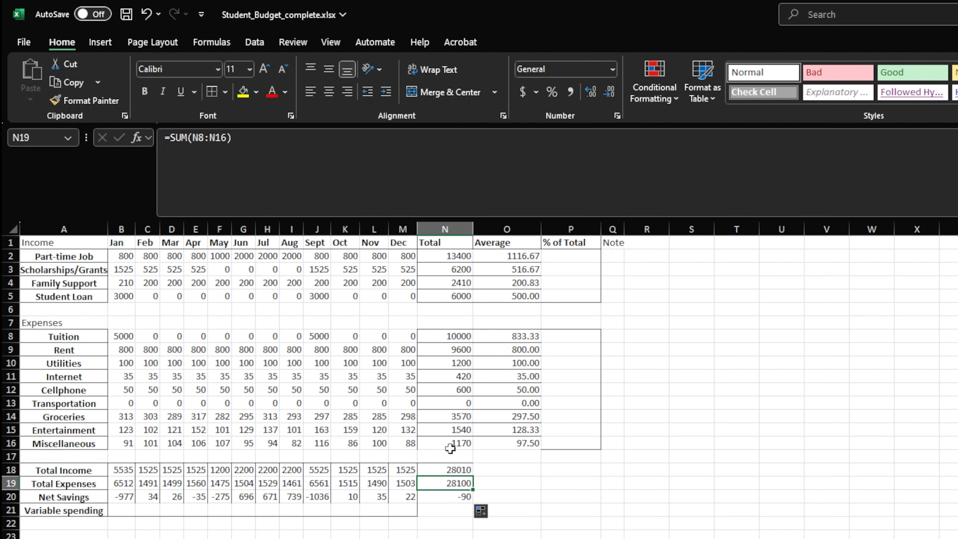
double_click(452, 480)
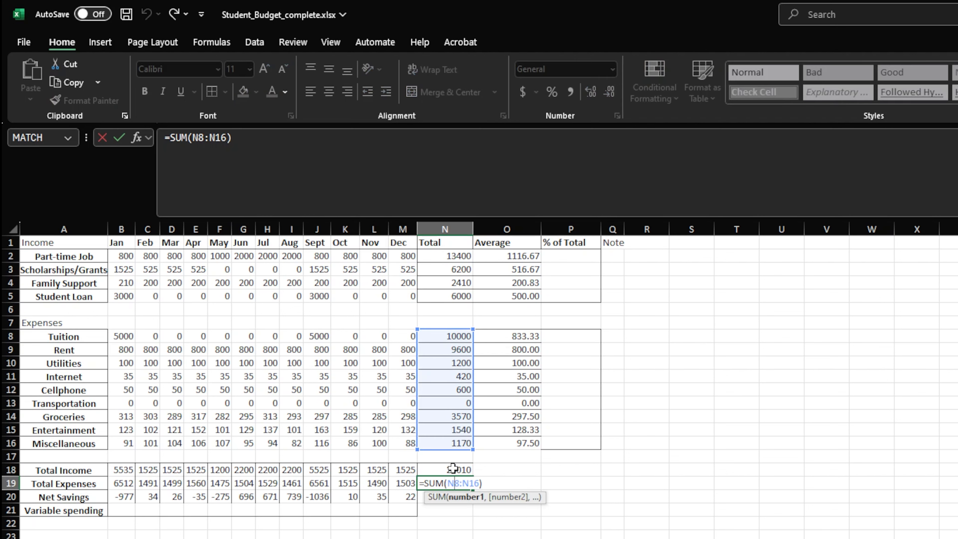
Inspect the cell references in the yearly Total Income formula in N18 and the Net Savings formula in N20
double_click(452, 469)
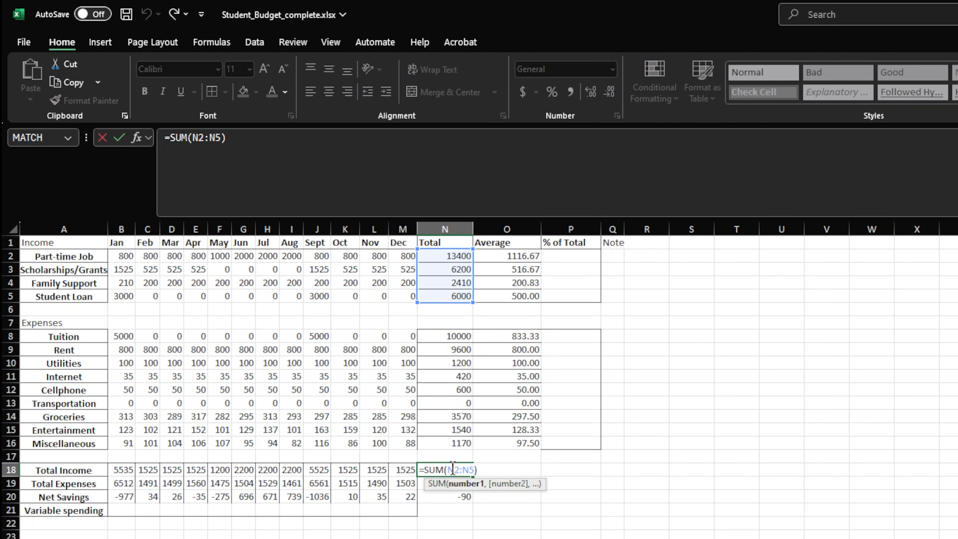
double_click(464, 497)
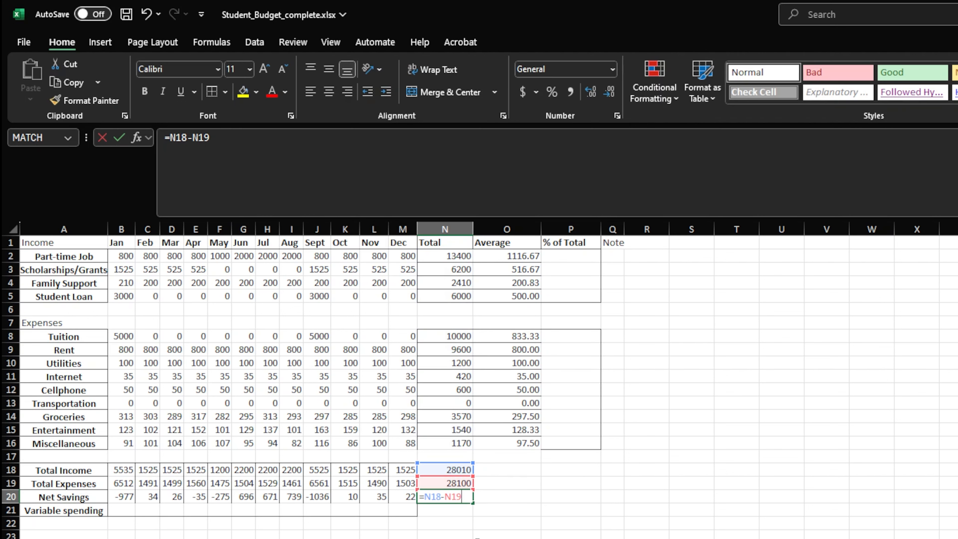
click(494, 500)
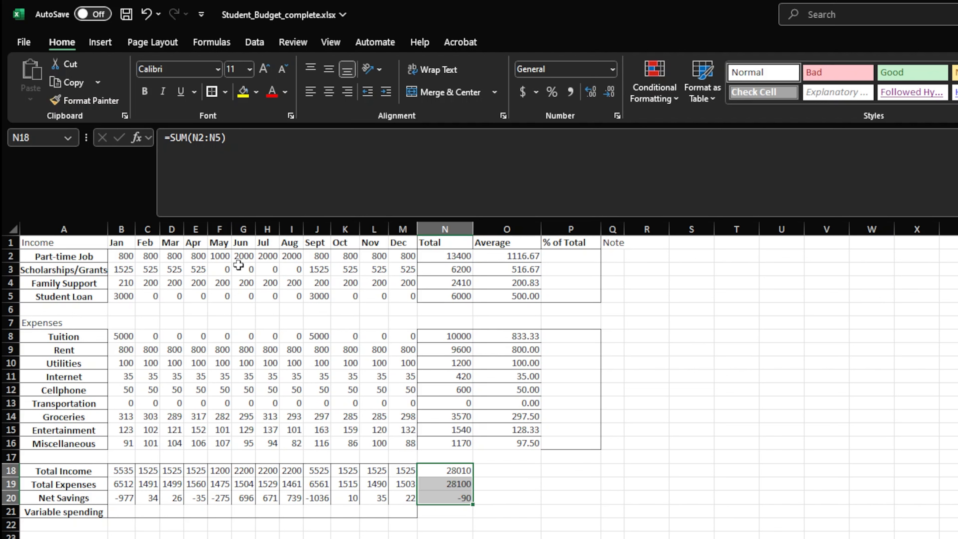
Set April's Part-time Job income in E2 to 850
click(197, 256)
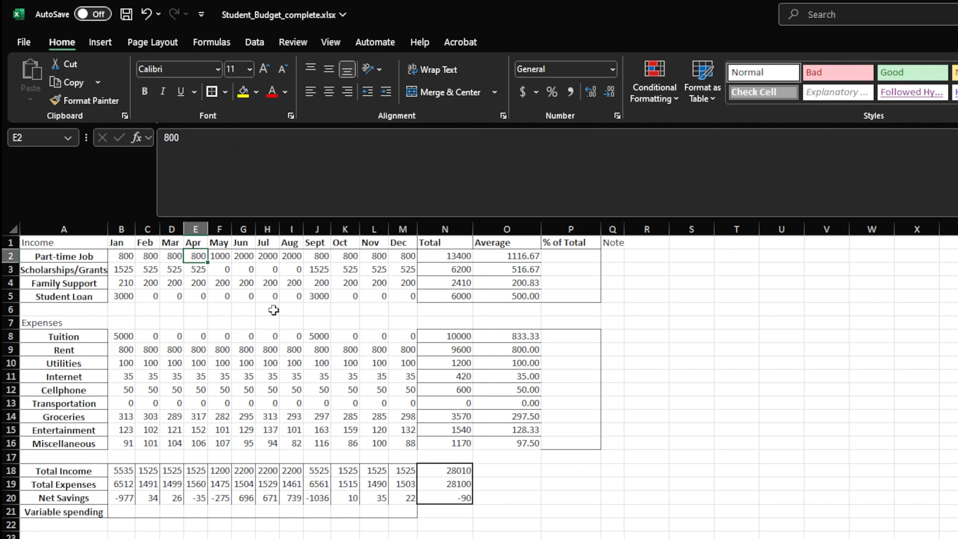
text(850)
key(Return)
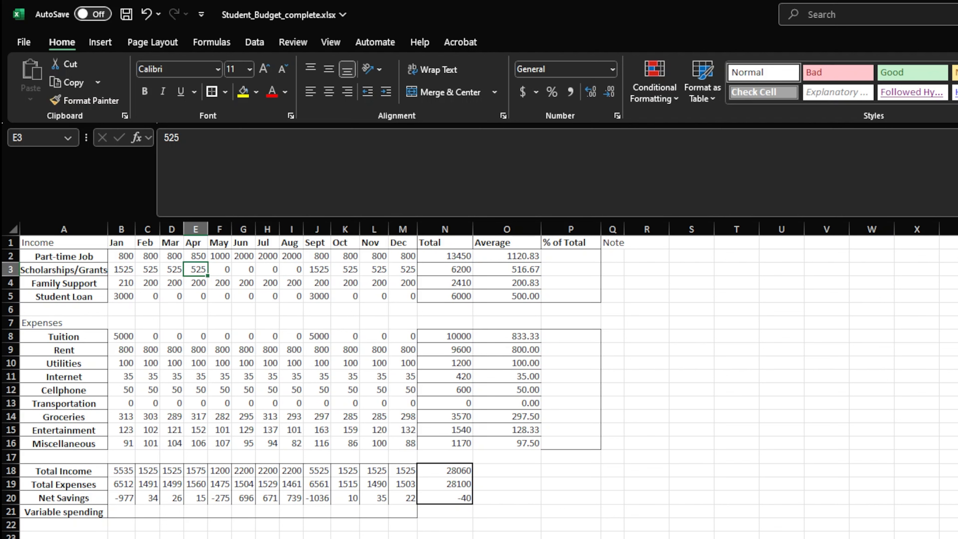
click(205, 260)
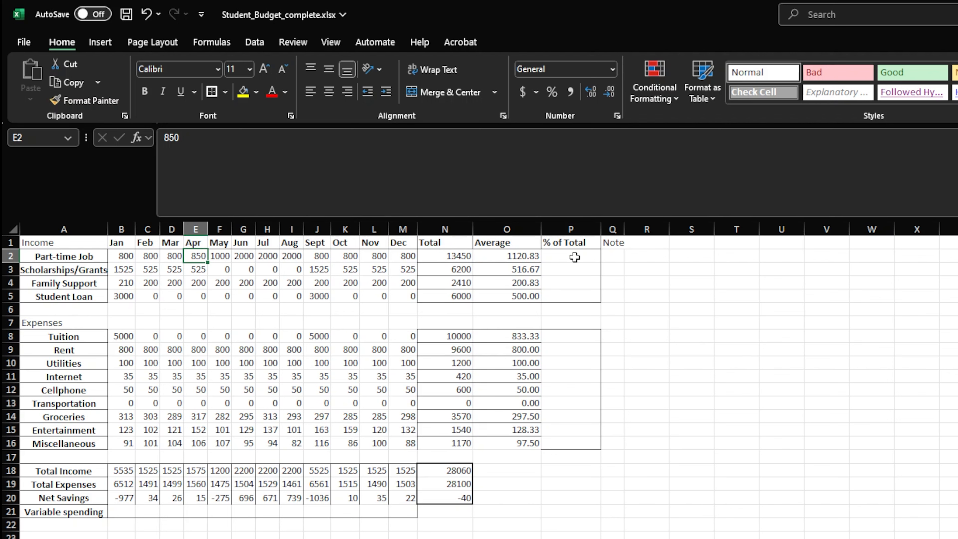
Enter =N2/N18 as the Part-time Job's % of Total in P2 and copy it down through P5
click(559, 255)
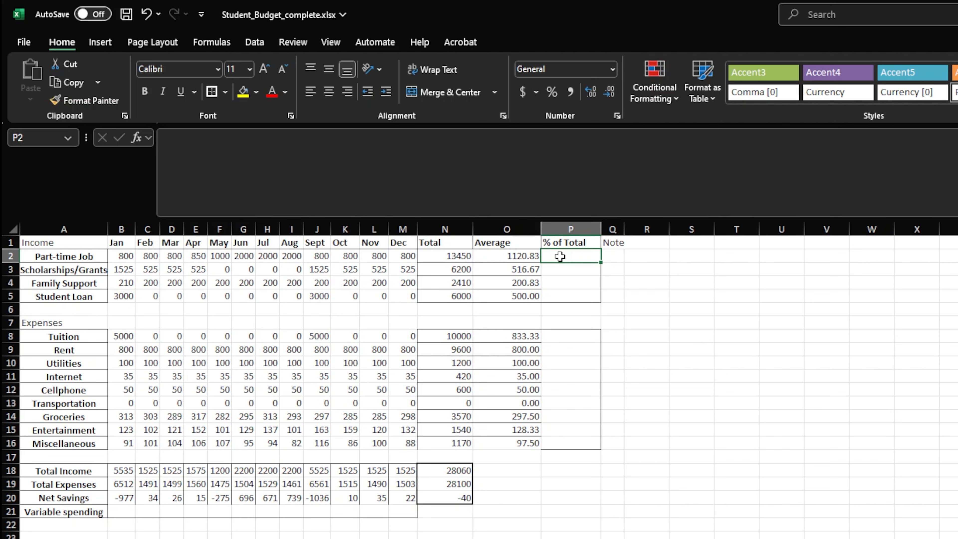
text(=)
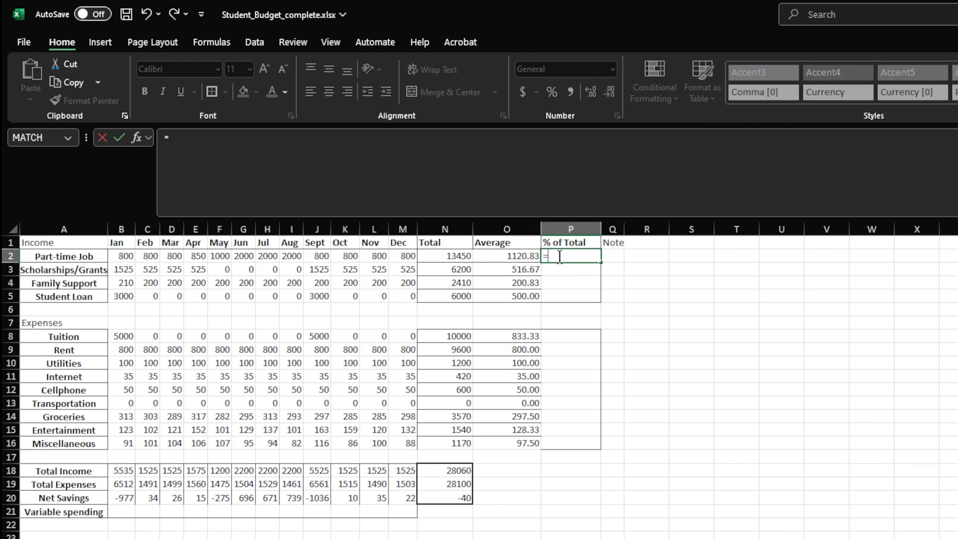
text(n2/n18)
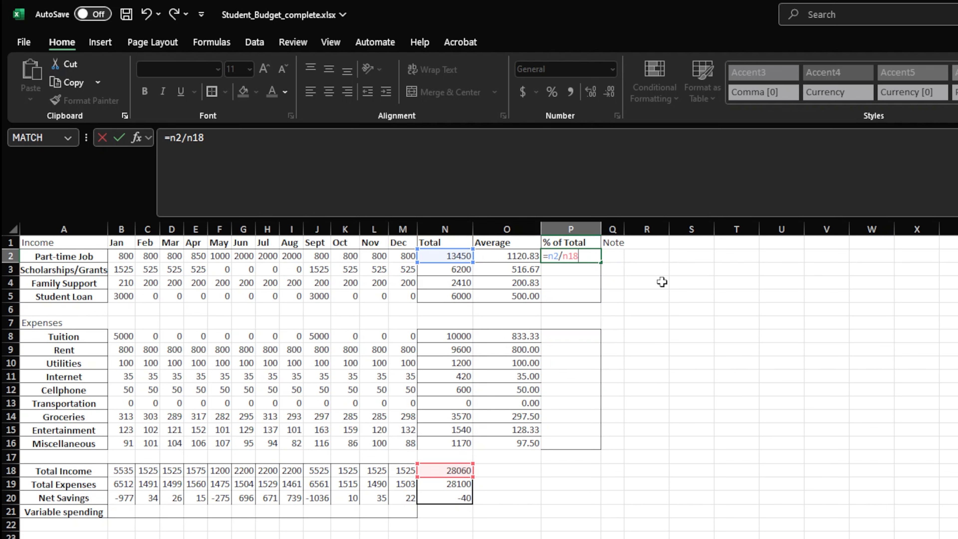
key(Return)
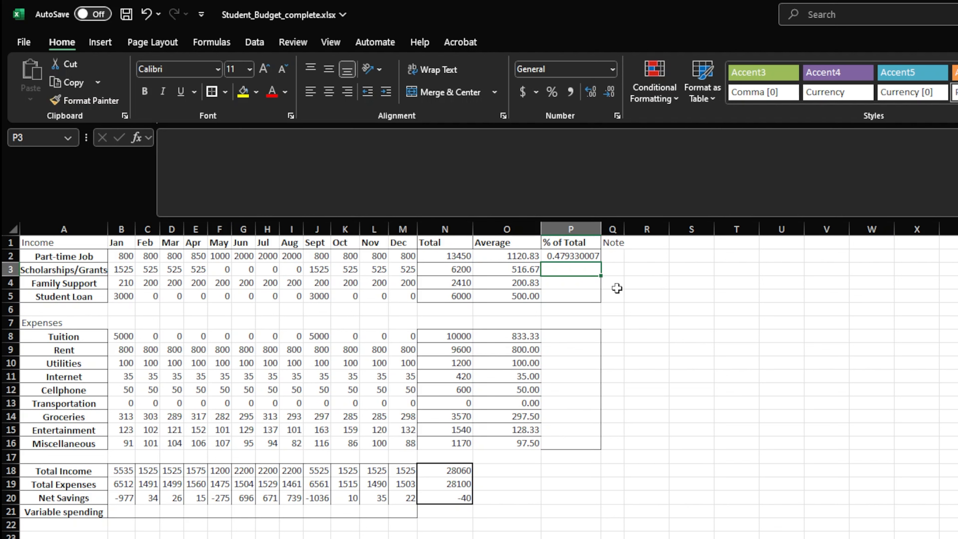
click(592, 253)
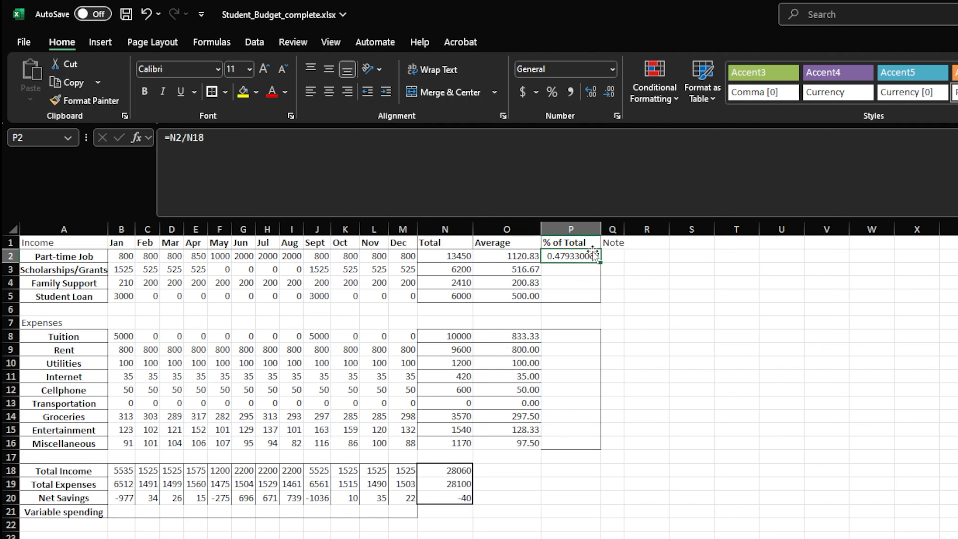
drag(600, 261, 599, 304)
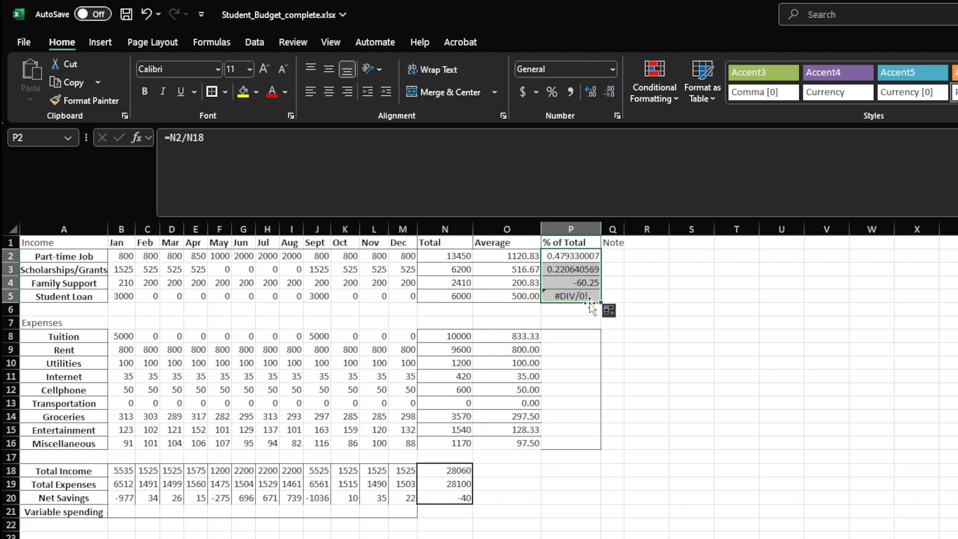
Inspect which cells the copied % of Total formulas in P2 through P5 refer to
double_click(579, 256)
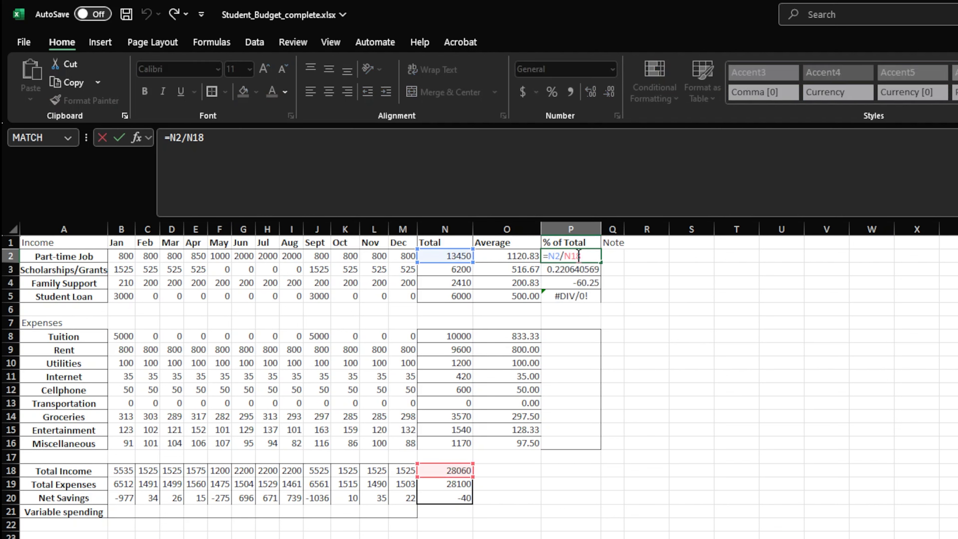
double_click(577, 270)
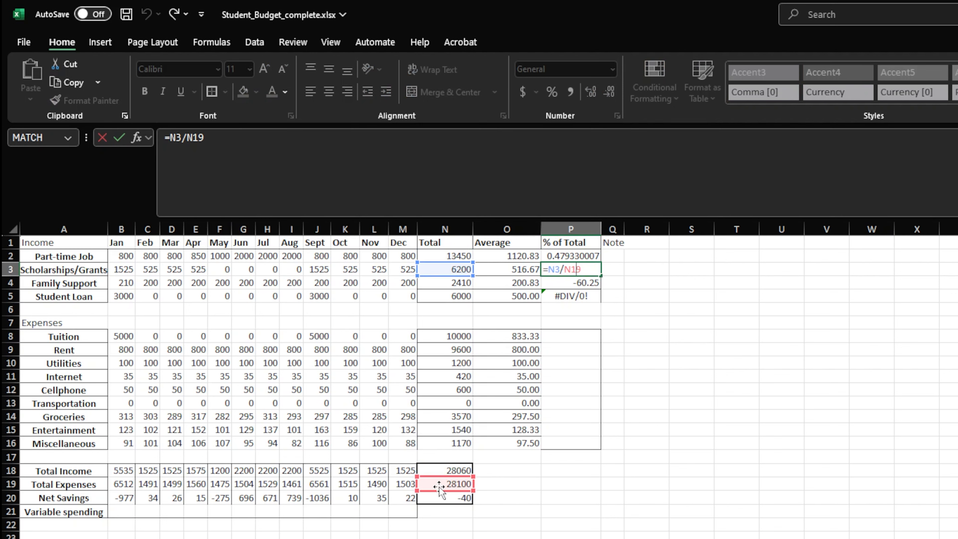
key(Return)
double_click(558, 281)
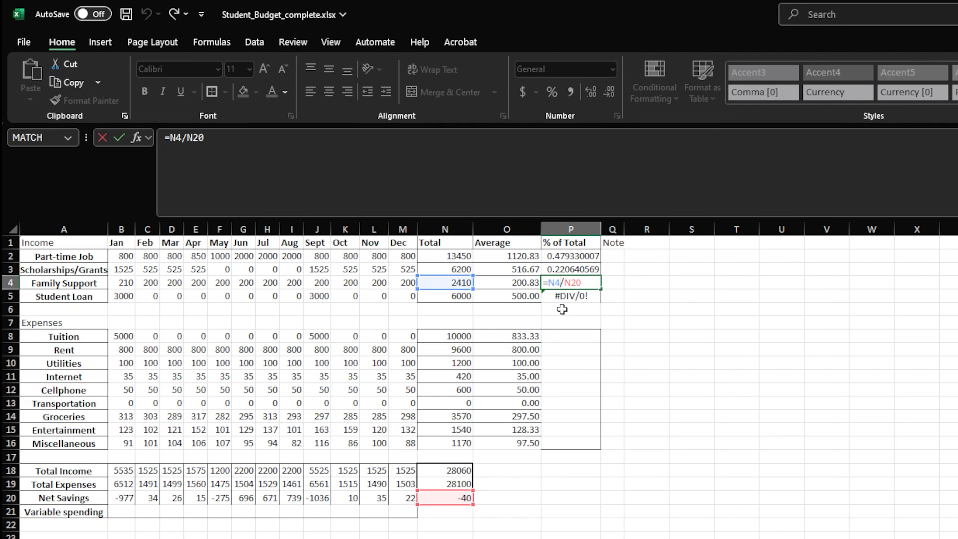
key(Return)
double_click(570, 296)
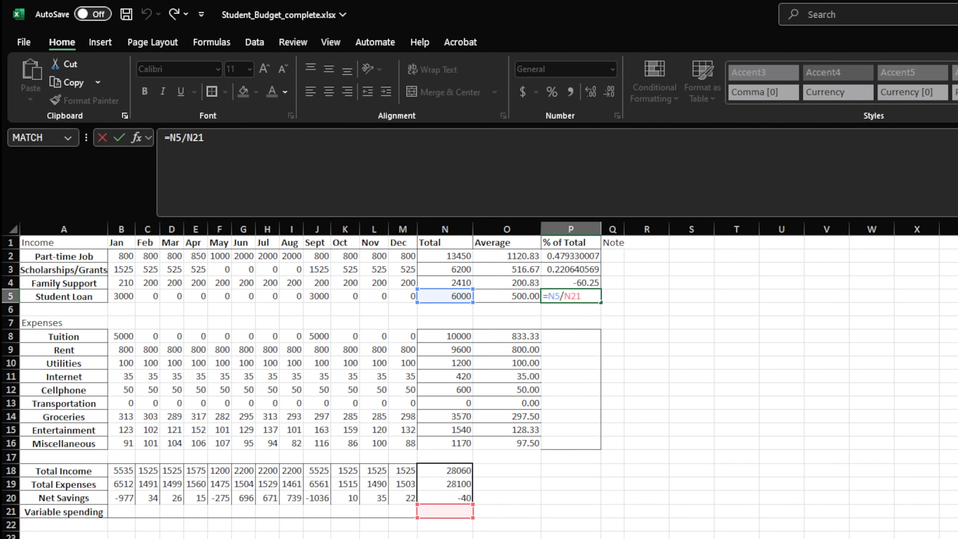
key(ctrl+Return)
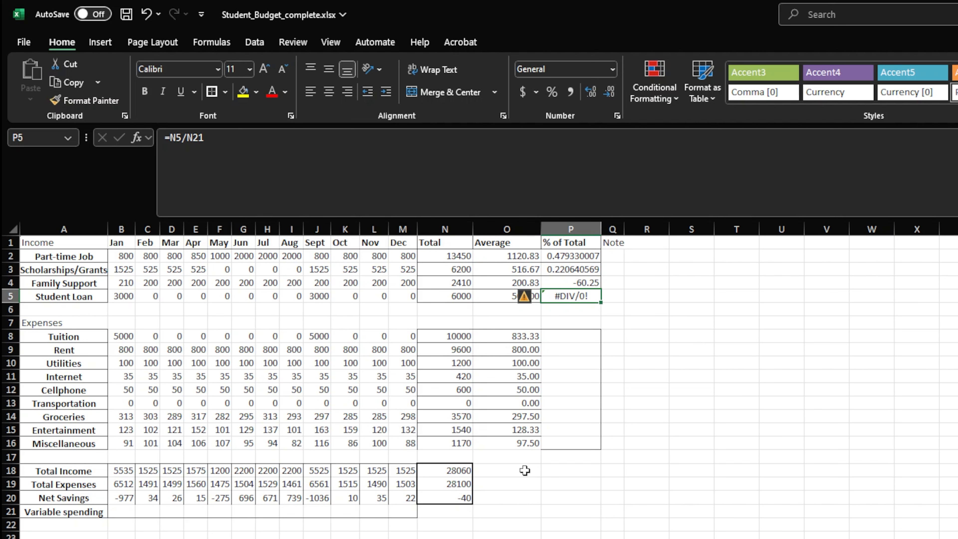
Compare how the denominator reference shifts from row to row in the income % of Total formulas
key(Up)
key(Up)
key(Up)
key(Down)
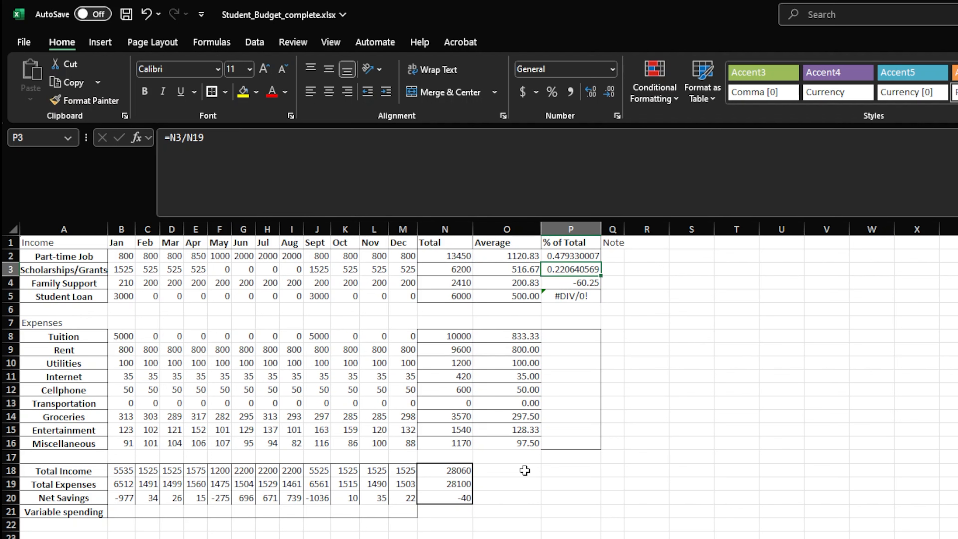
key(Down)
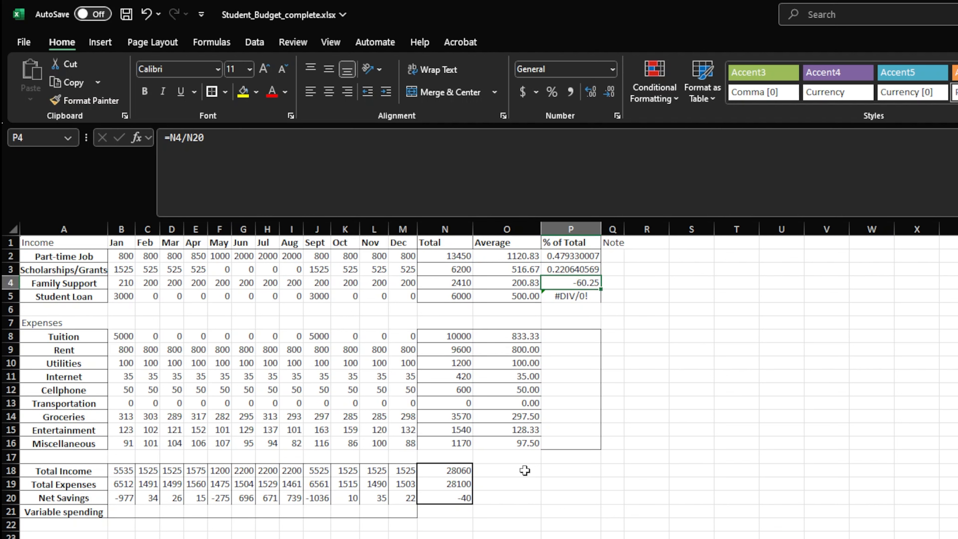
key(Down)
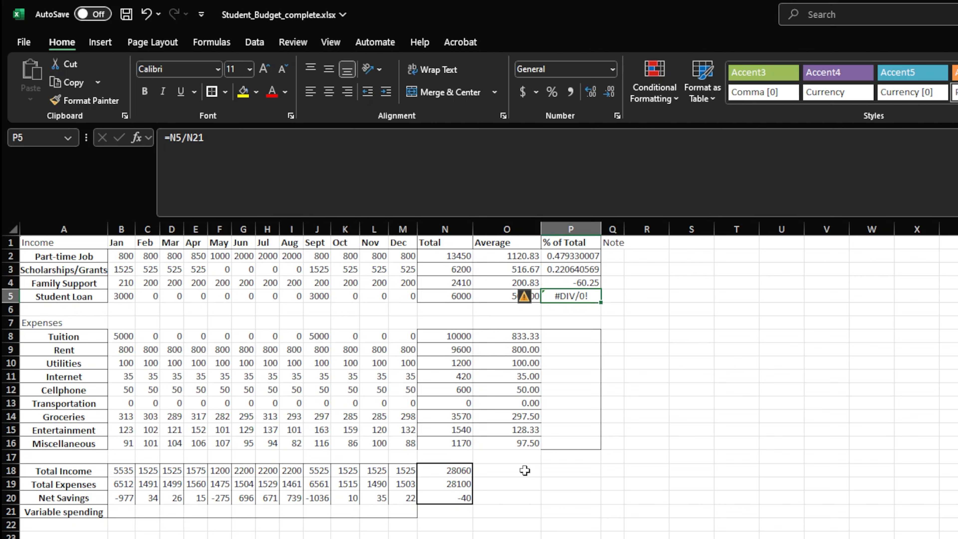
Lock the denominator row in P2 so the formula reads =N2/N$18, and copy it down through P5
key(Up)
key(Up)
key(Up)
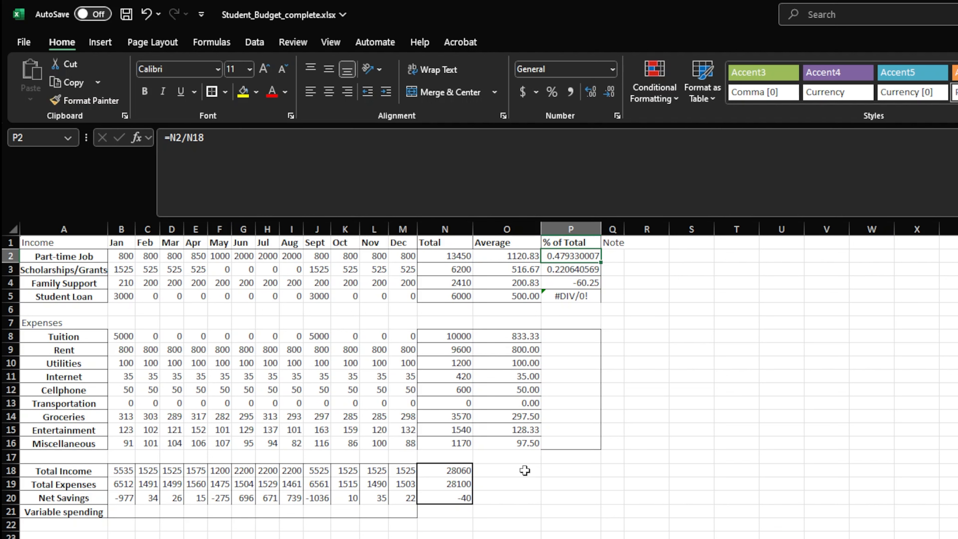
key(F2)
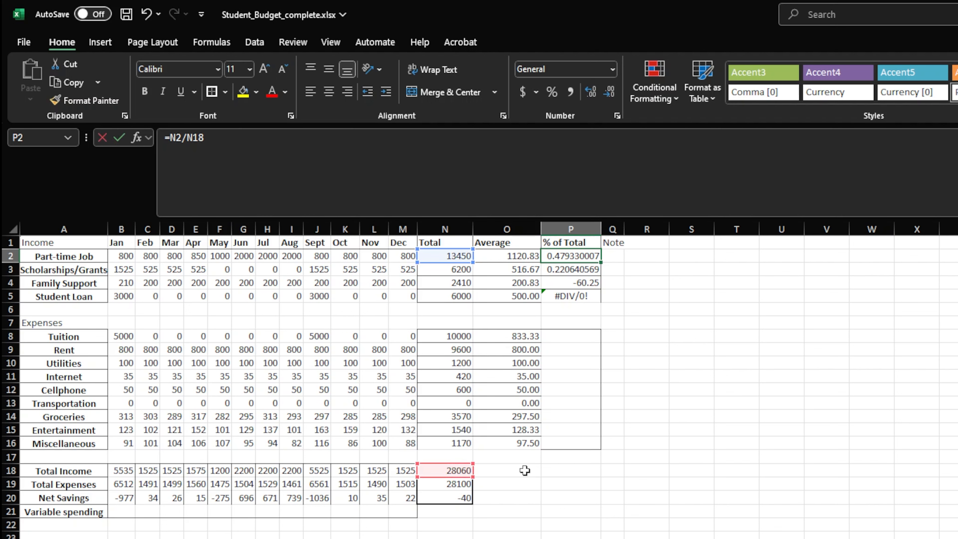
key(Left)
key(Left)
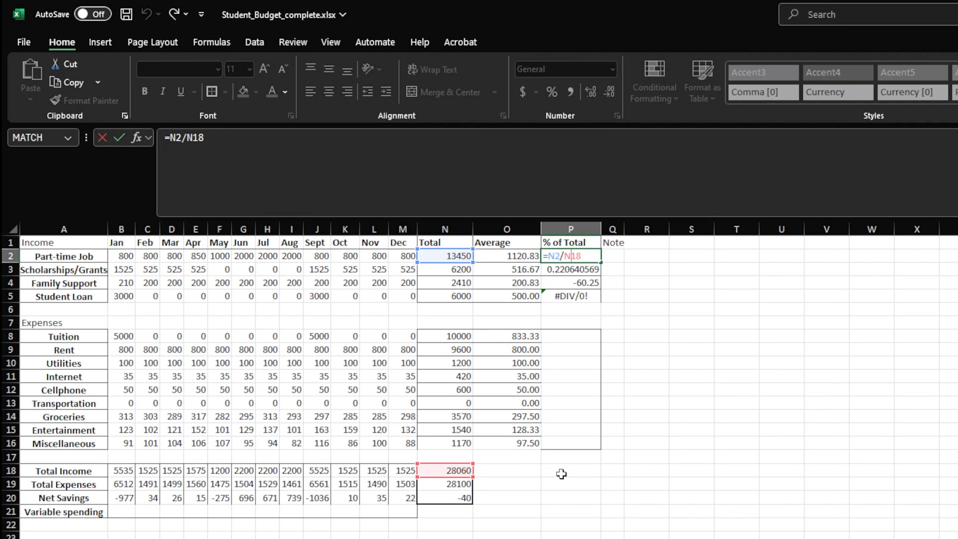
text($)
key(Return)
click(590, 256)
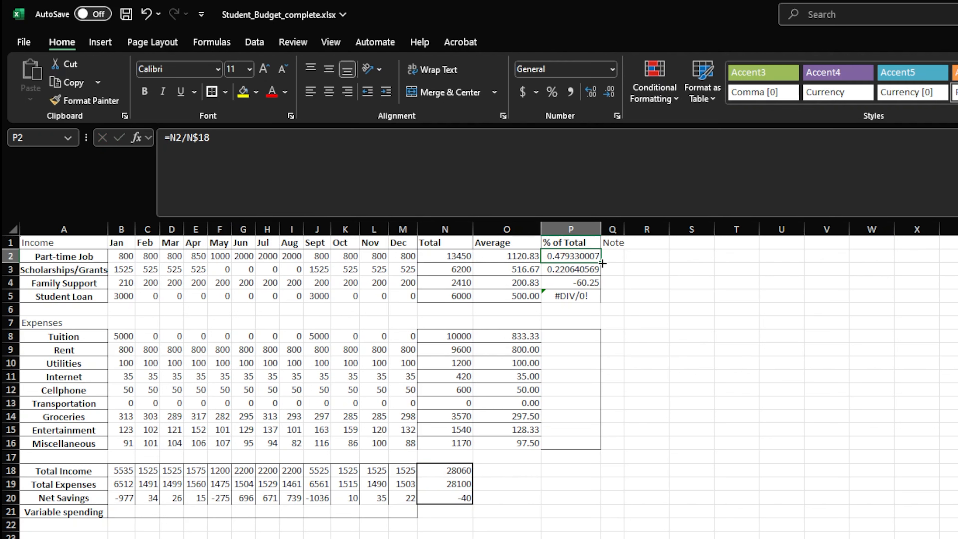
drag(601, 262, 600, 304)
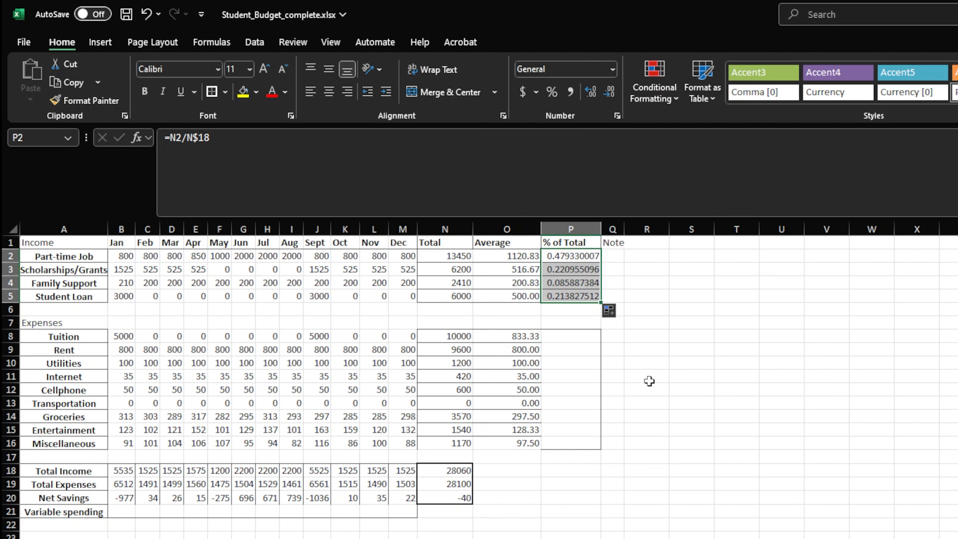
Enter =N8/$N19 as Tuition's % of Total in P8
click(559, 338)
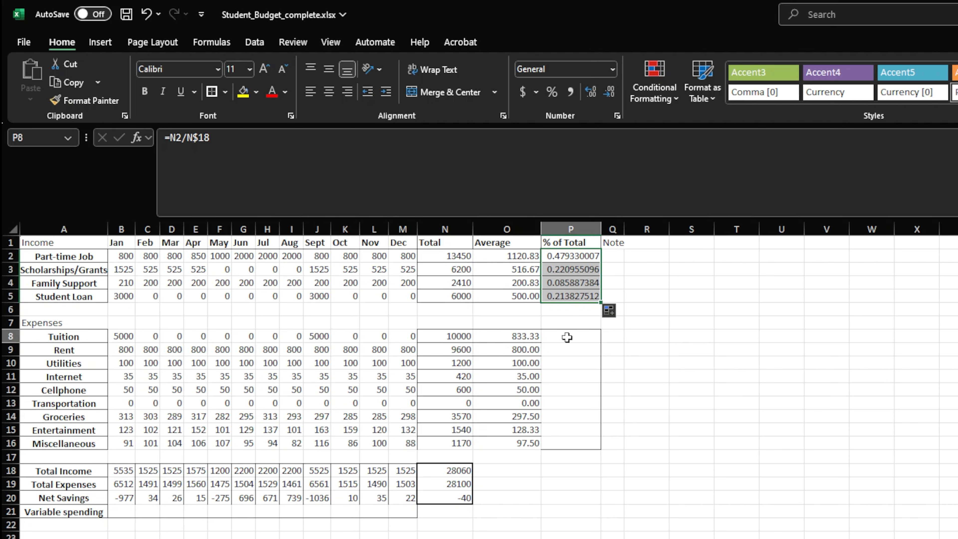
text(=n8/)
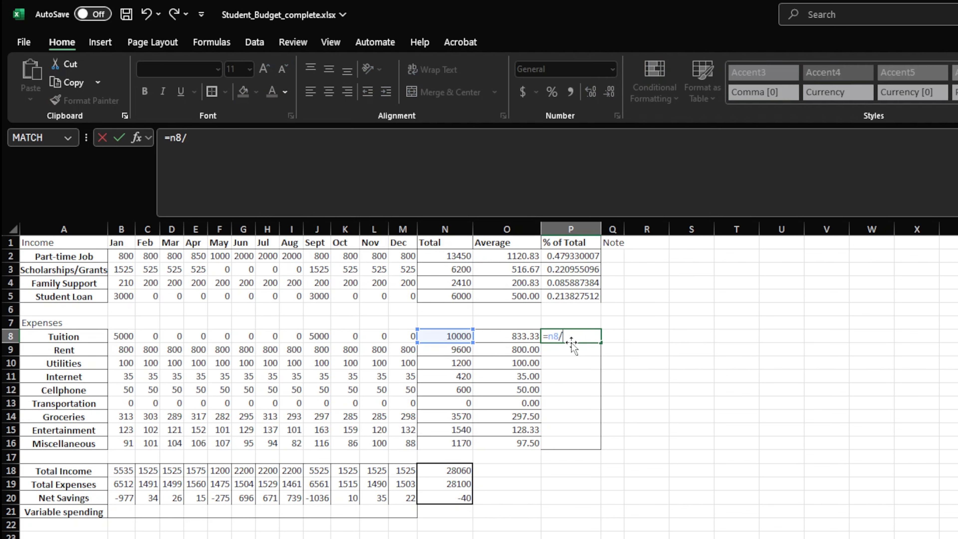
text($n19)
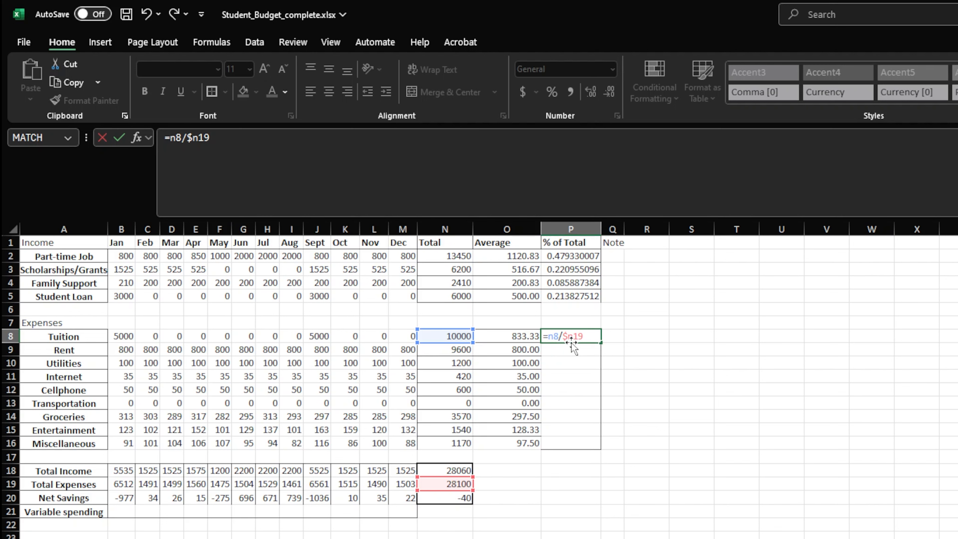
key(Return)
Try copying Tuition's % of Total formula from P8 down through P16, and undo the fill
click(580, 337)
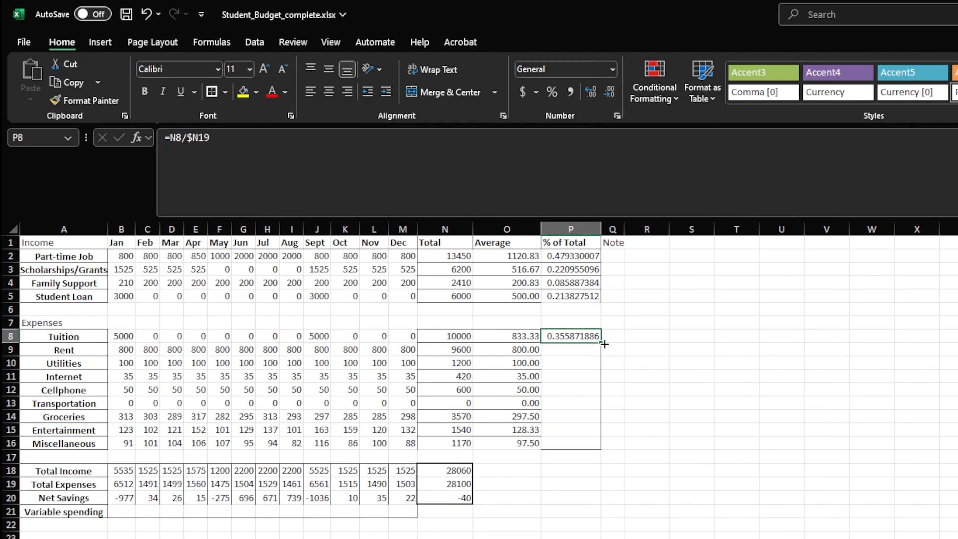
drag(603, 347, 603, 450)
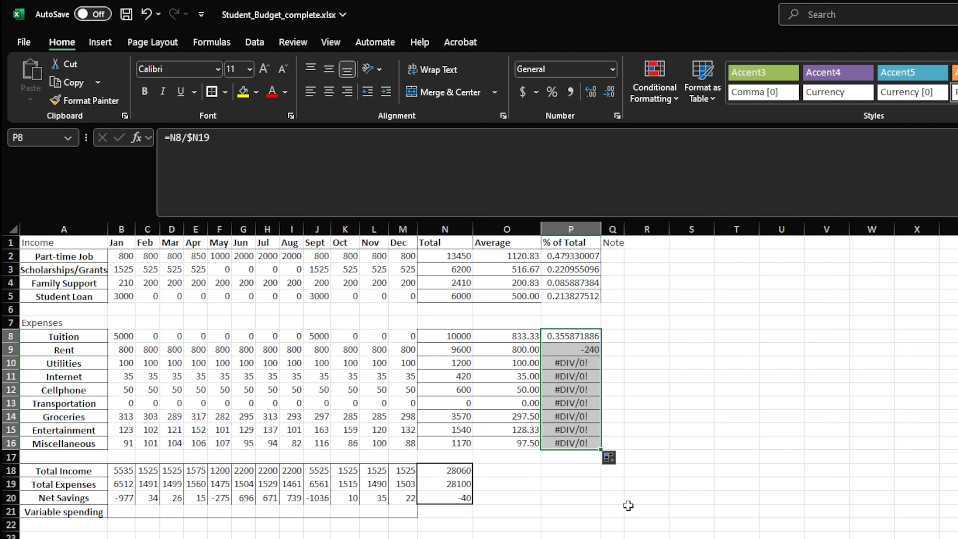
key(ctrl+z)
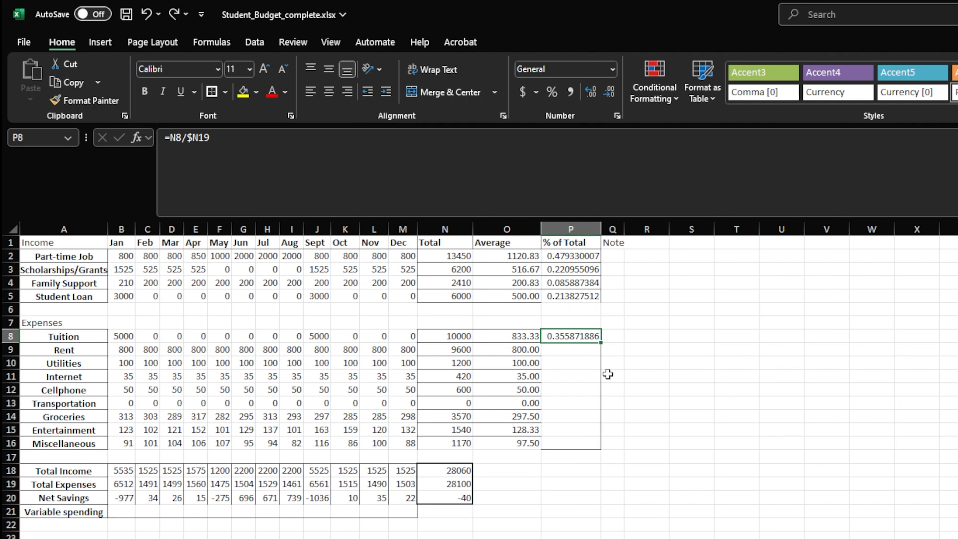
Make the denominator in P8 fully absolute as =N8/$N$19 and copy the formula down through P16
double_click(584, 334)
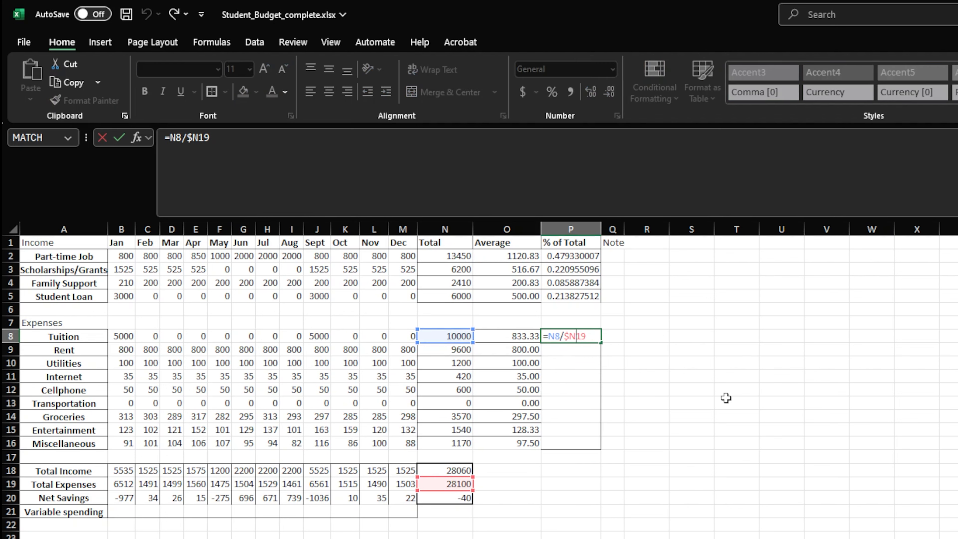
text($)
key(Return)
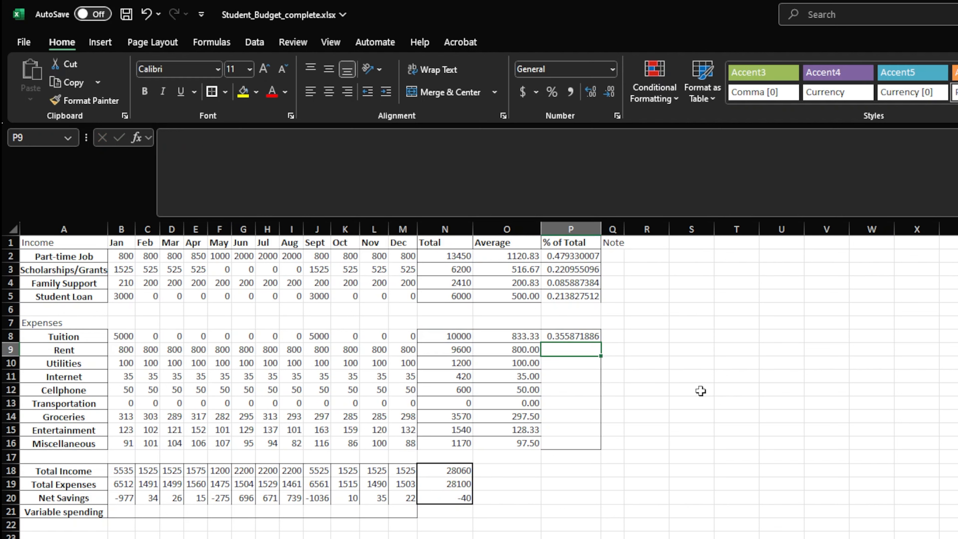
click(579, 335)
drag(600, 342, 600, 448)
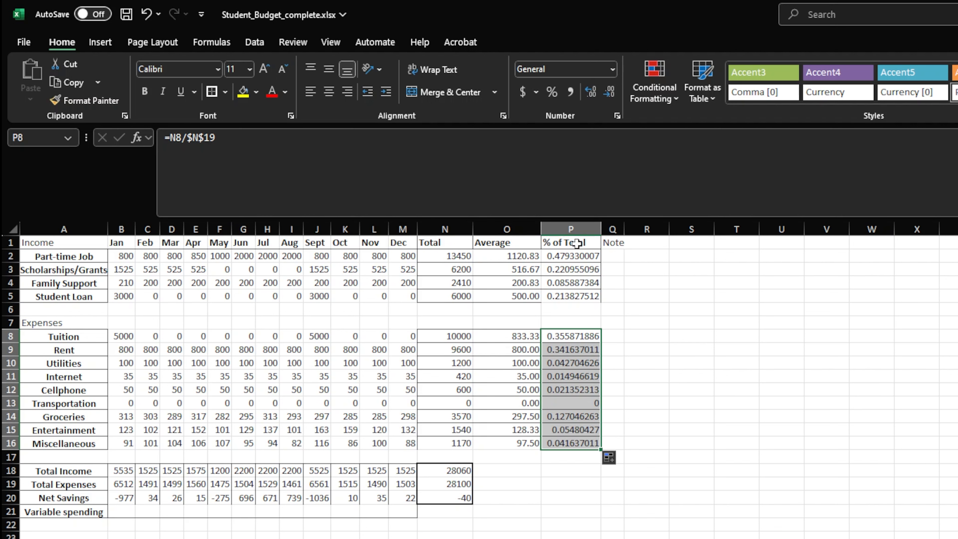
Format the % of Total figures in P2:P16 as percentages without decimals
drag(577, 258, 569, 447)
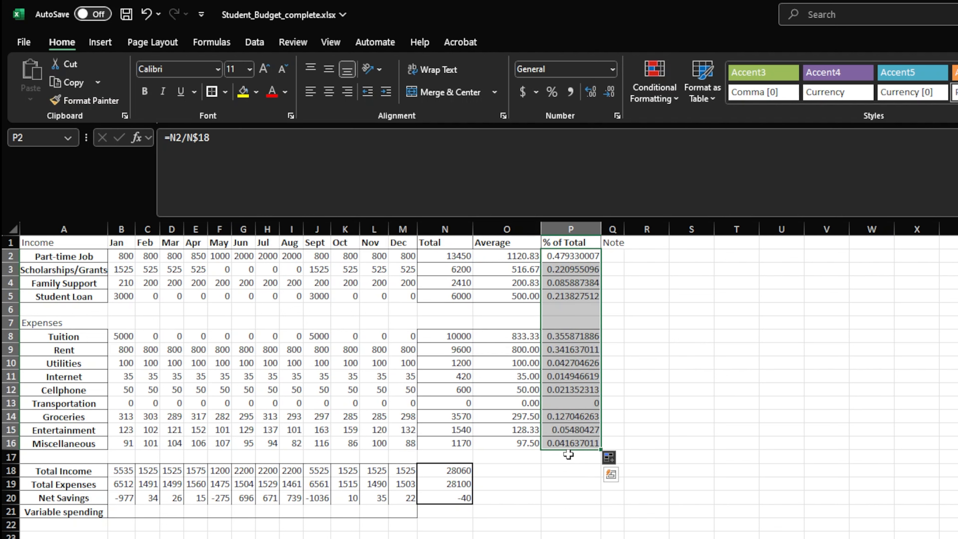
key(ctrl+shift+5)
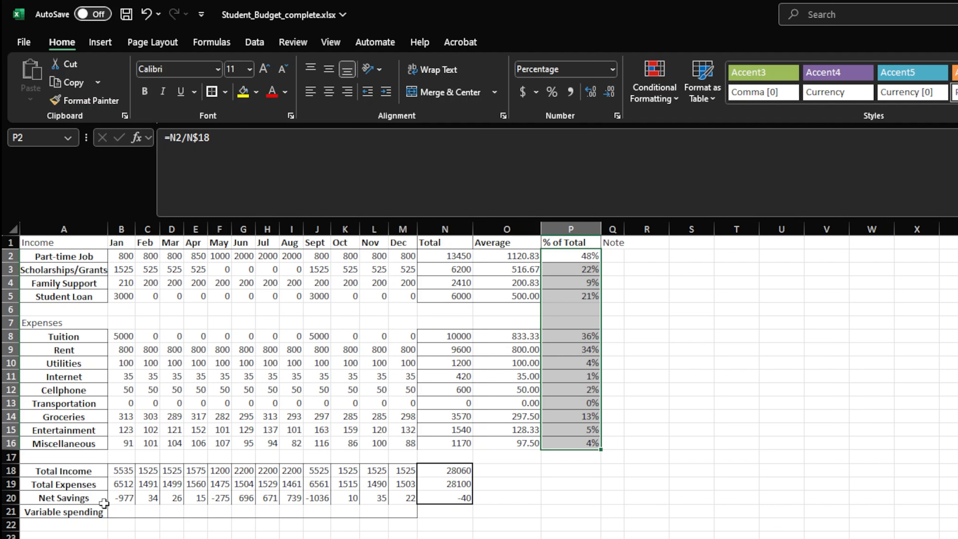
Enter =IF(SUM(B13:B16)>B2, "Over", "Under") as January's Variable spending in B21 and copy it across through M21
click(118, 512)
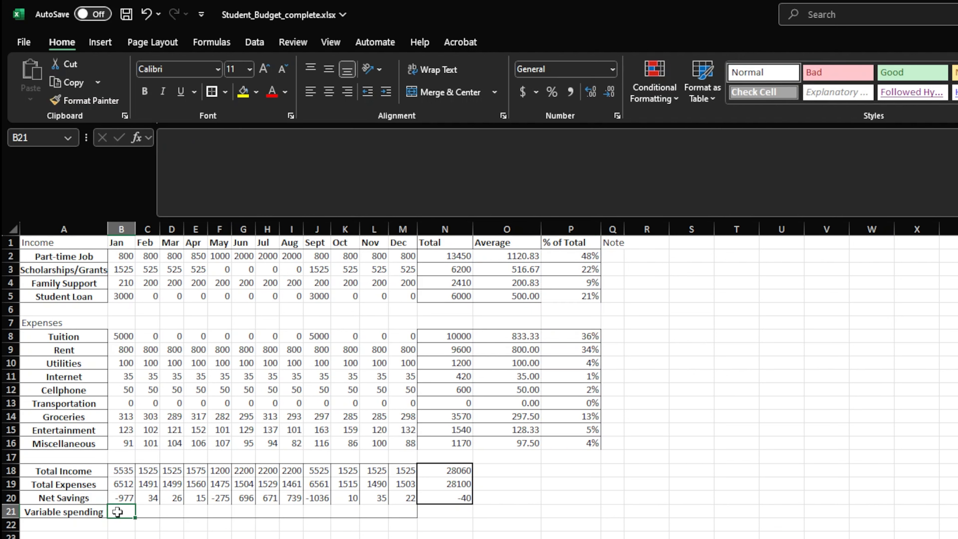
double_click(117, 512)
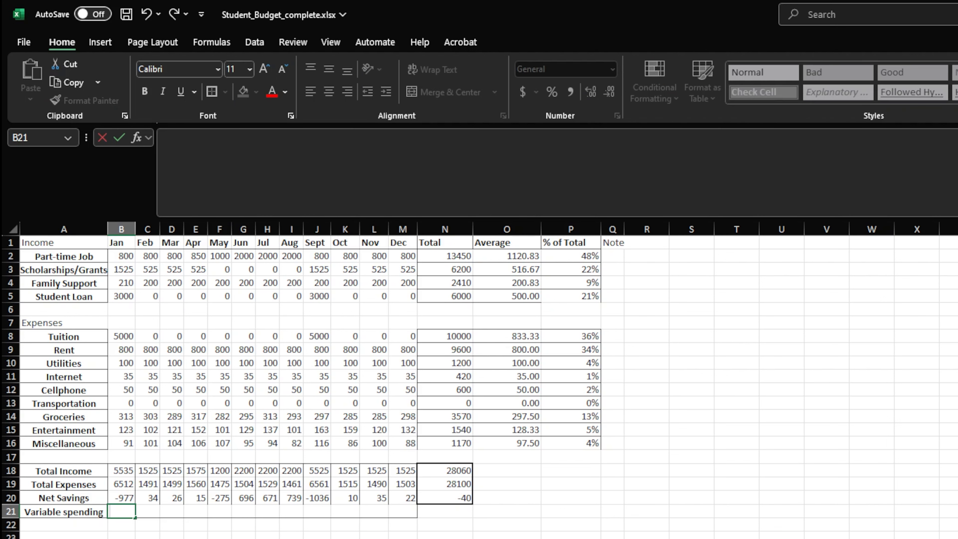
text(=if()
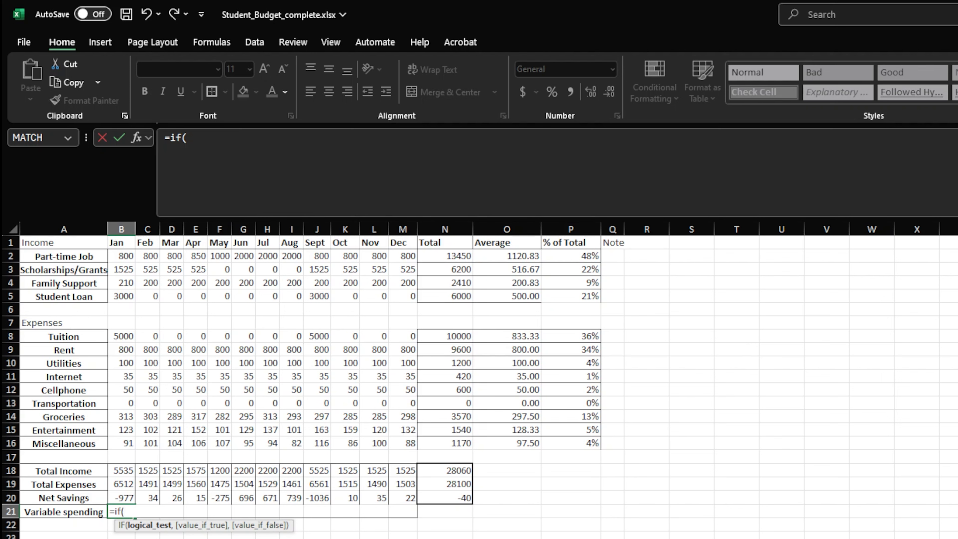
text(s)
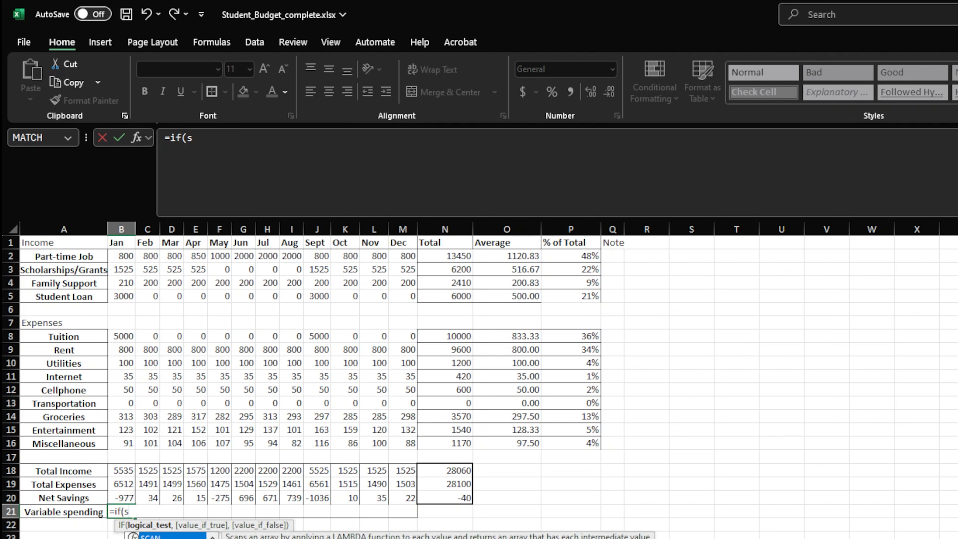
text(um(b1)
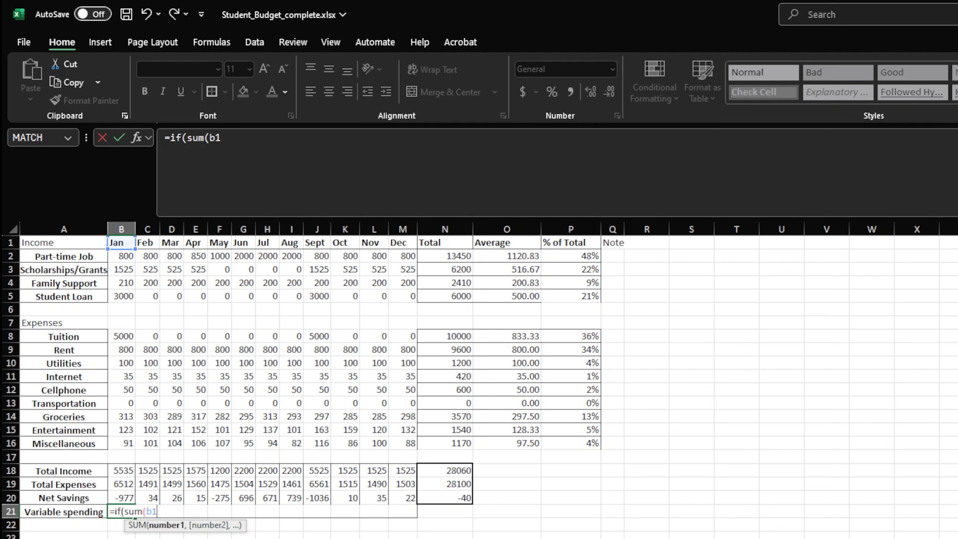
text(3:b16)
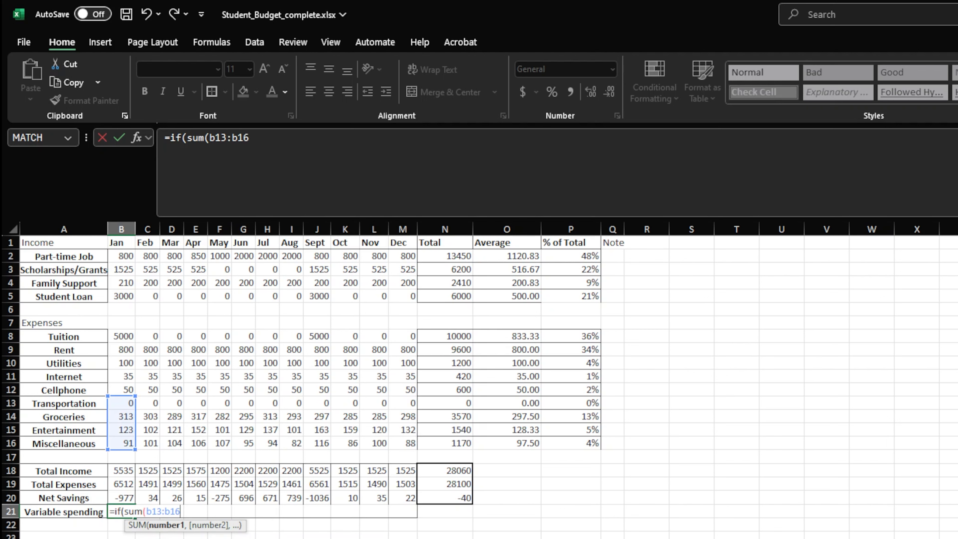
text())
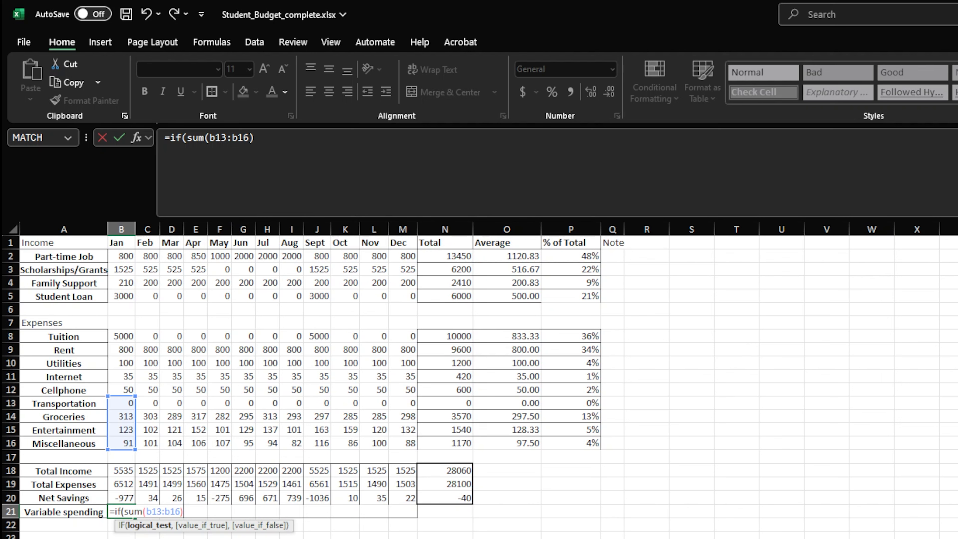
text(>b2)
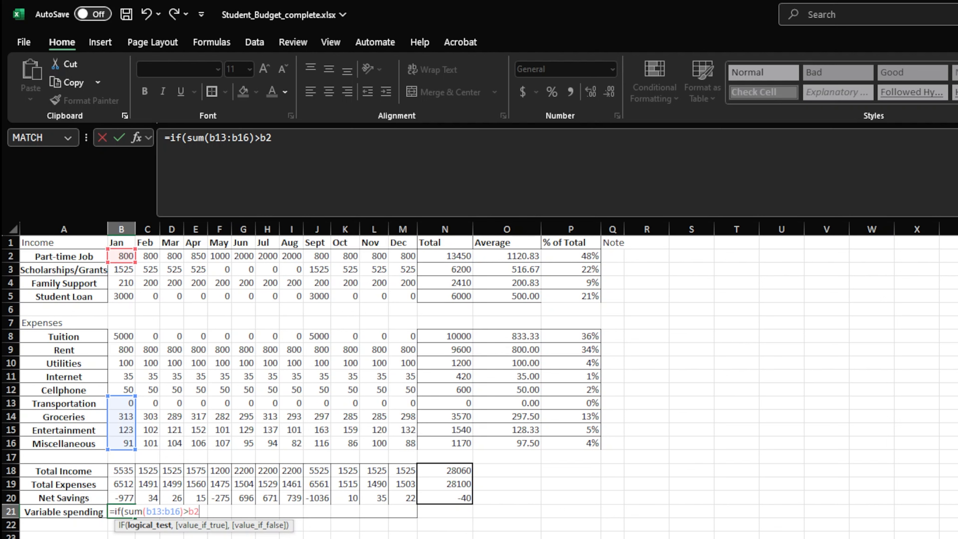
text(, "O)
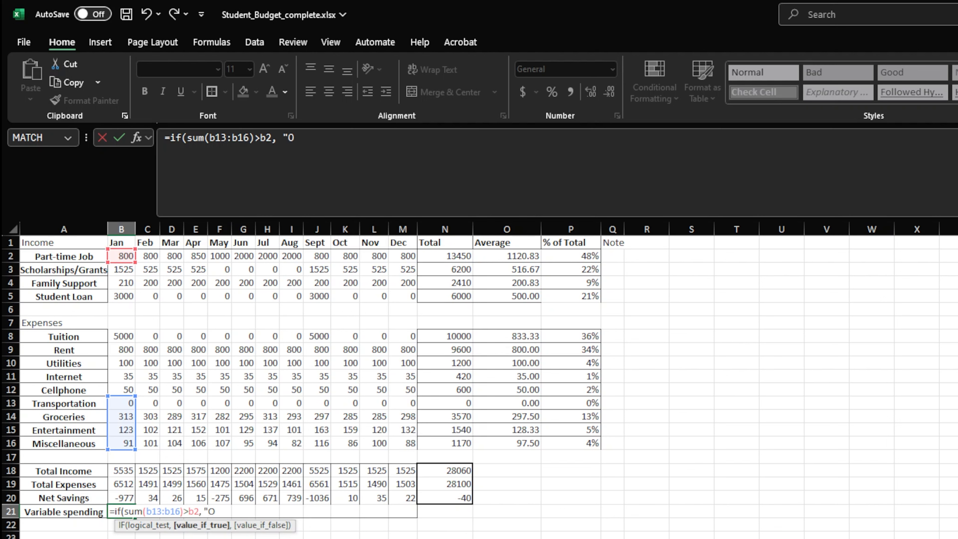
text(ver",)
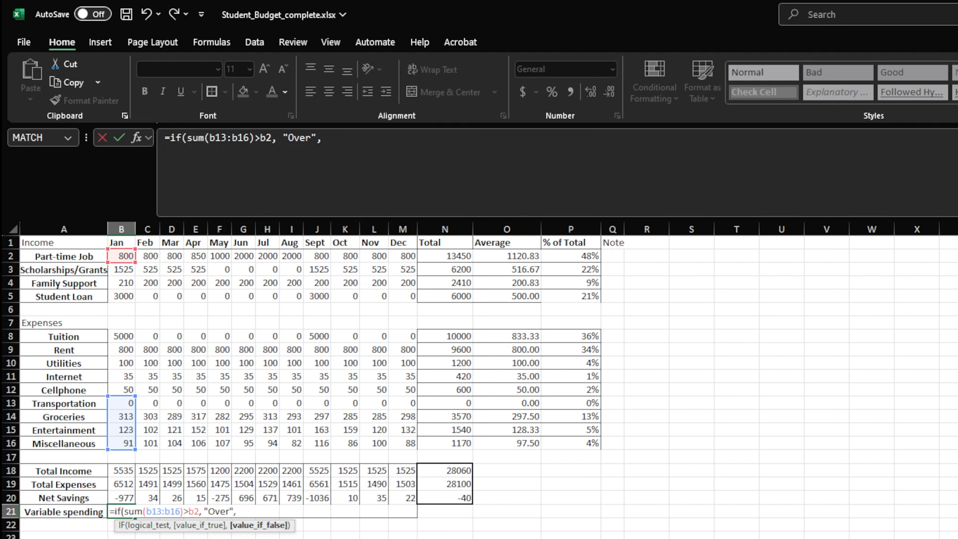
text( "Under"))
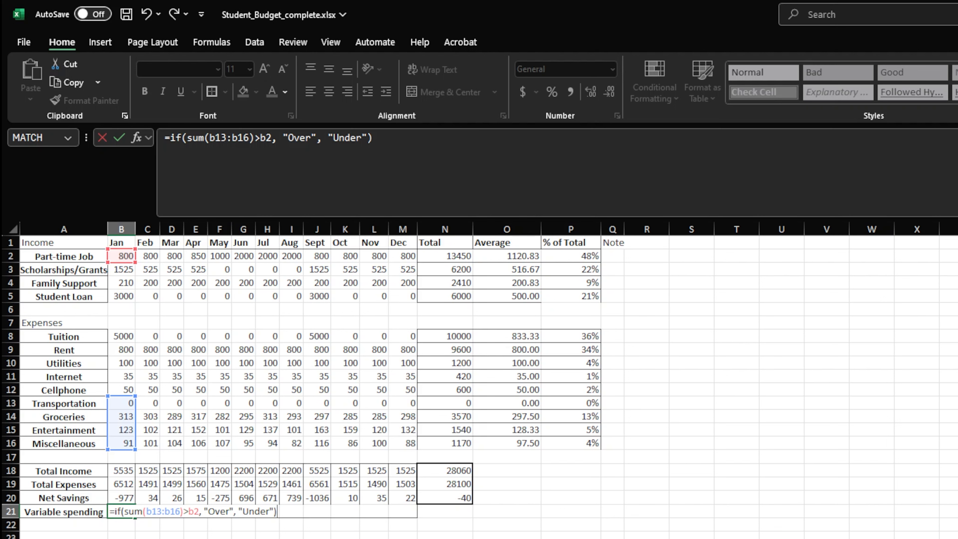
key(Return)
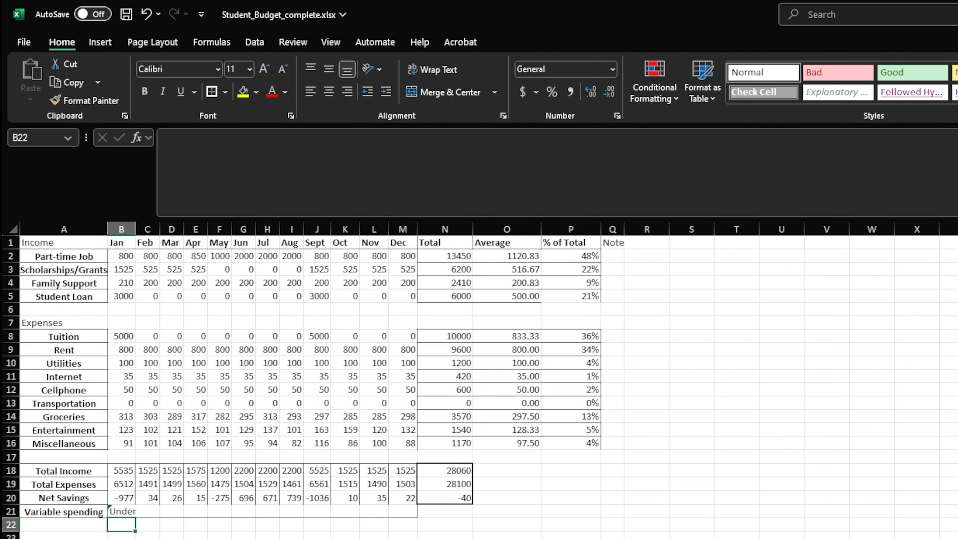
click(128, 510)
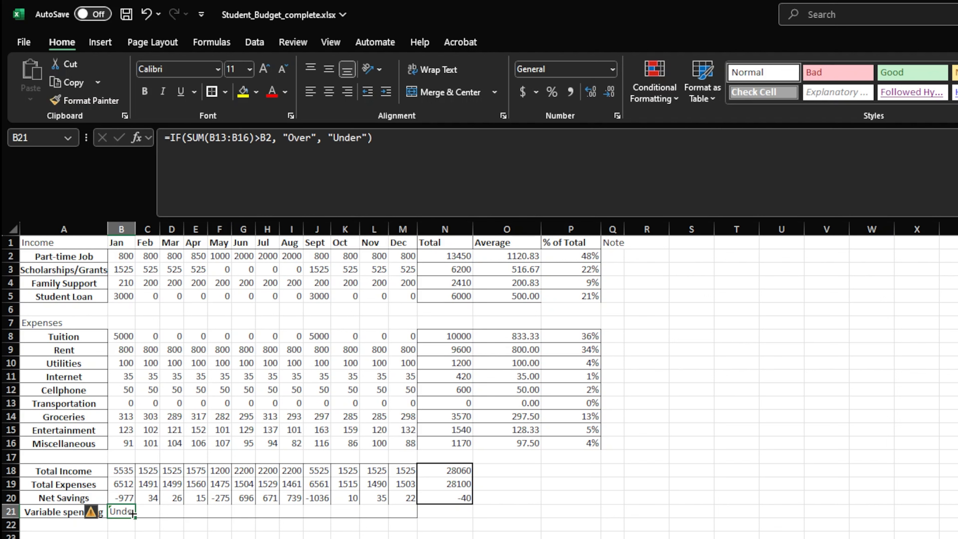
drag(133, 514, 414, 513)
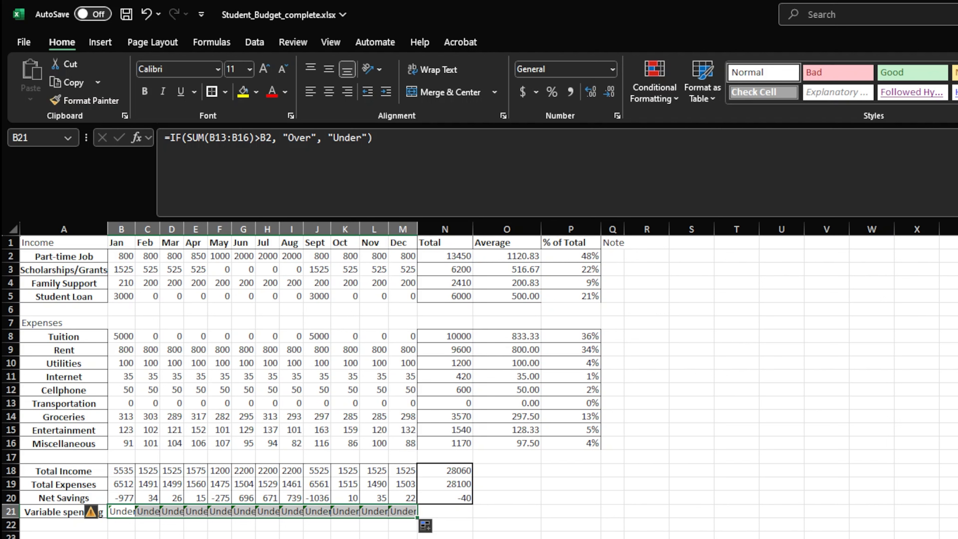
Wrap the SUM(B13:B16)>B2 test in B21's IF formula in an OR function with an empty second argument
click(125, 511)
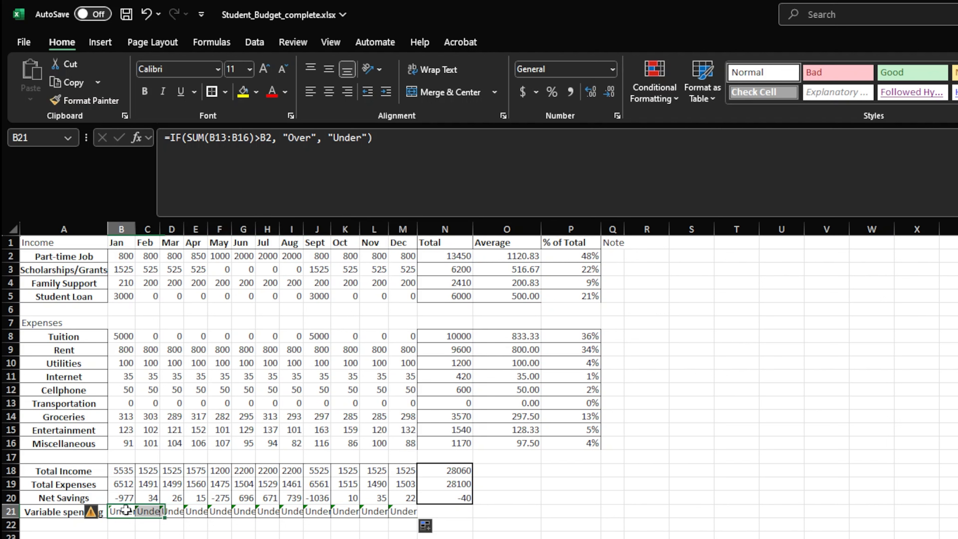
double_click(125, 511)
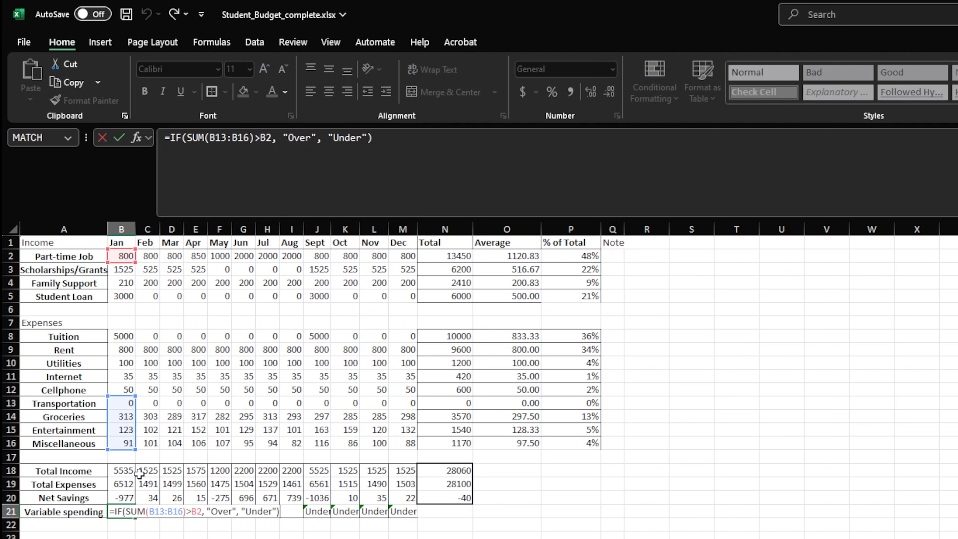
click(187, 138)
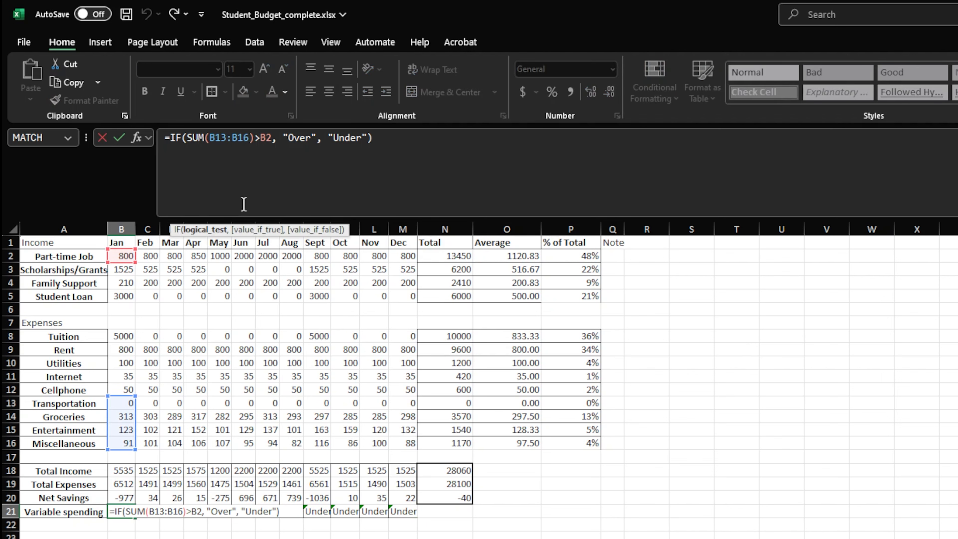
text(or()
key(shift+Right)
key(shift+Right)
key(shift+Right)
key(shift+Right)
key(shift+Right)
key(shift+Right)
key(shift+Right)
key(shift+Right)
key(shift+Right)
key(shift+Right)
key(shift+Right)
key(shift+Right)
key(shift+Right)
key(shift+Right)
key(shift+Right)
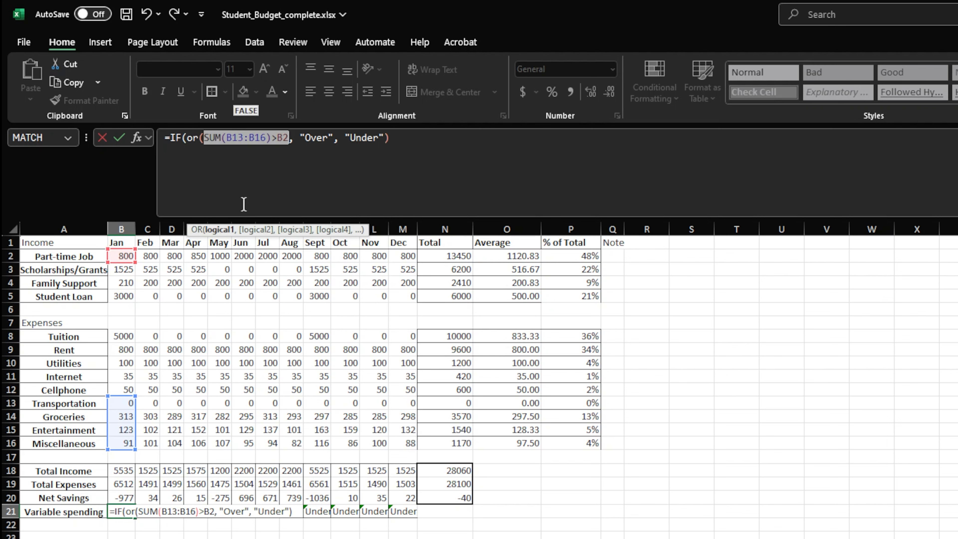
key(Right)
text(,))
key(Left)
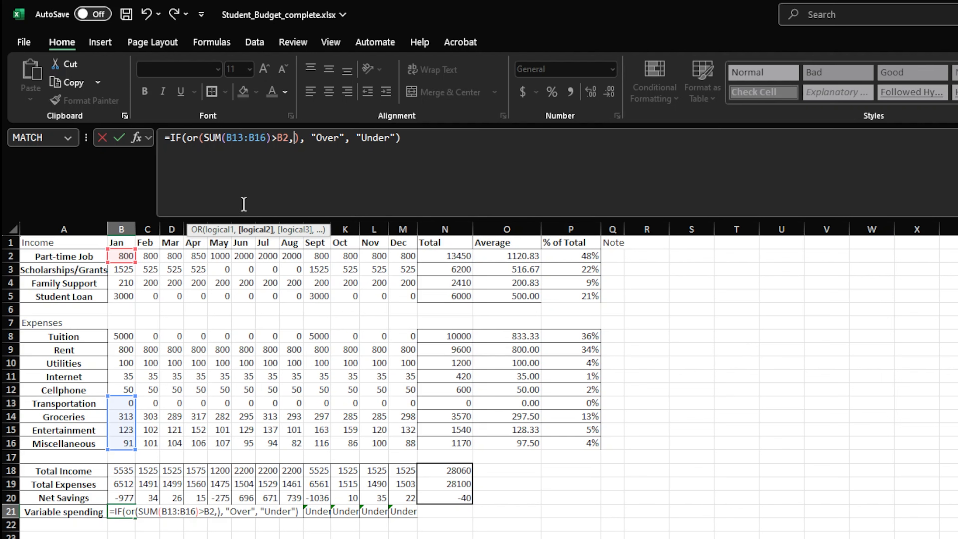
Add B18<B19 as the second OR condition in B21 and copy the formula across through M21
text(b18<b19)
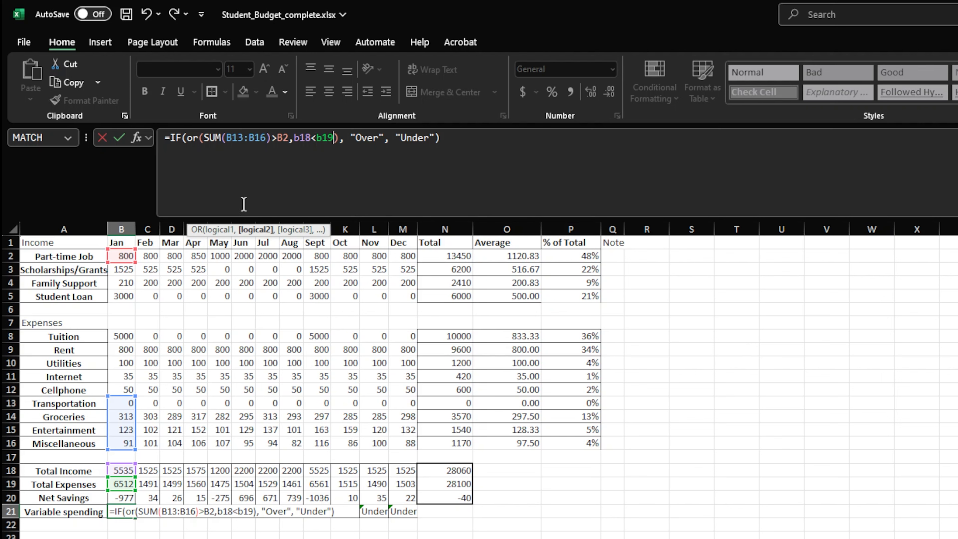
key(Return)
key(Up)
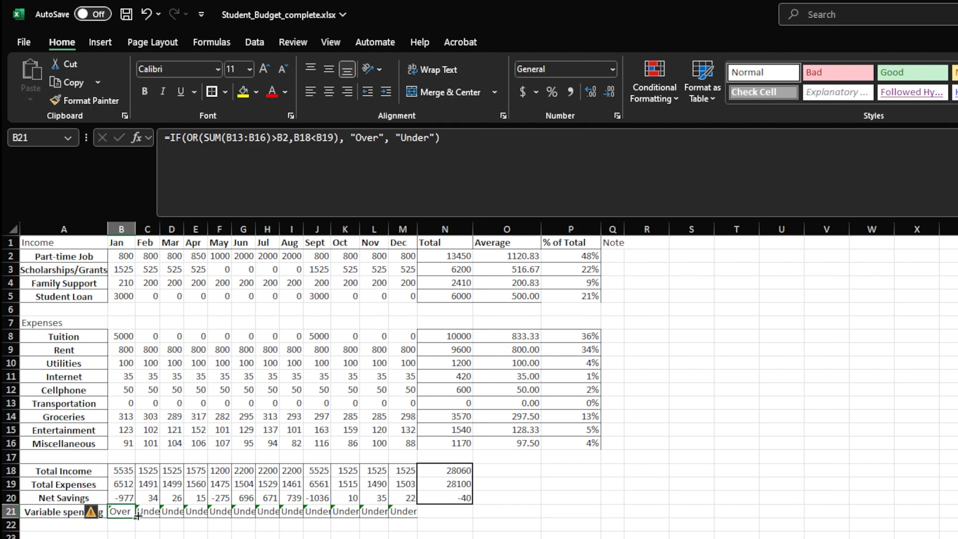
drag(135, 517, 405, 530)
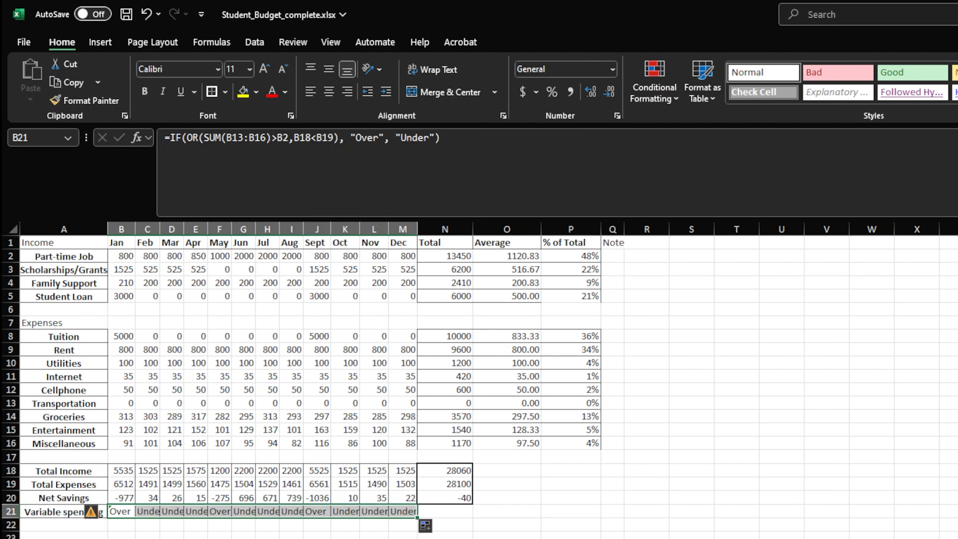
click(117, 512)
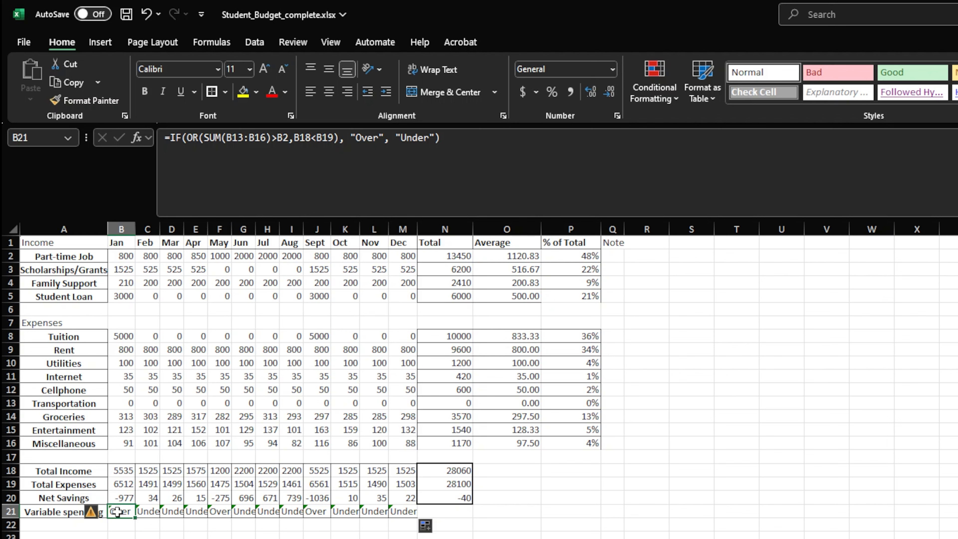
Examine the function library categories from AutoSum, Recently Used and Financial through Logical, Text, Date & Time, Lookup & Reference, Math & Trig and More Functions
click(950, 537)
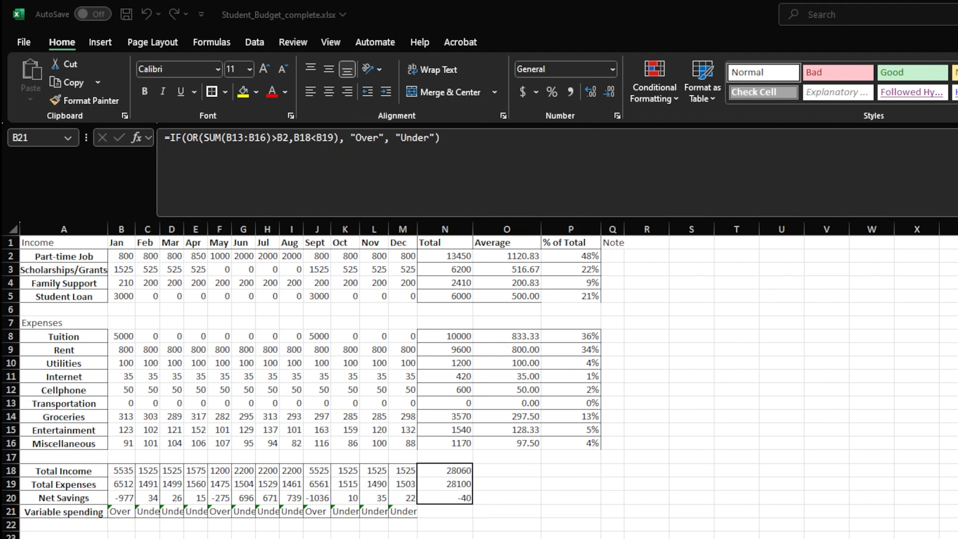
click(197, 42)
click(198, 43)
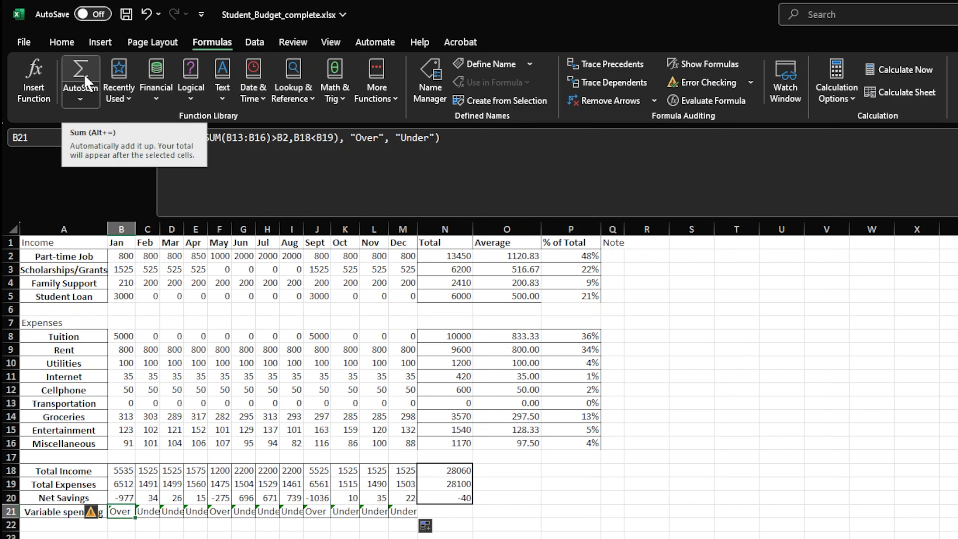
click(92, 107)
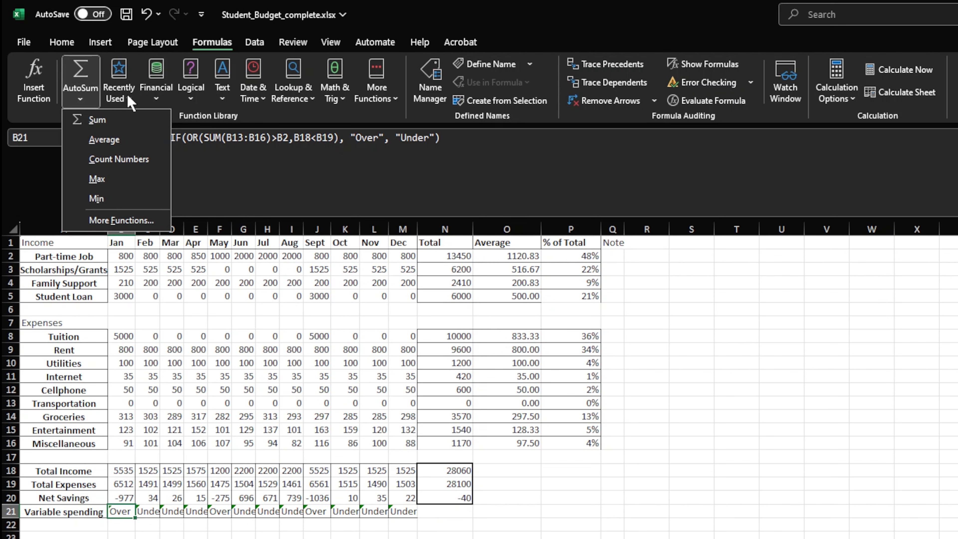
click(115, 101)
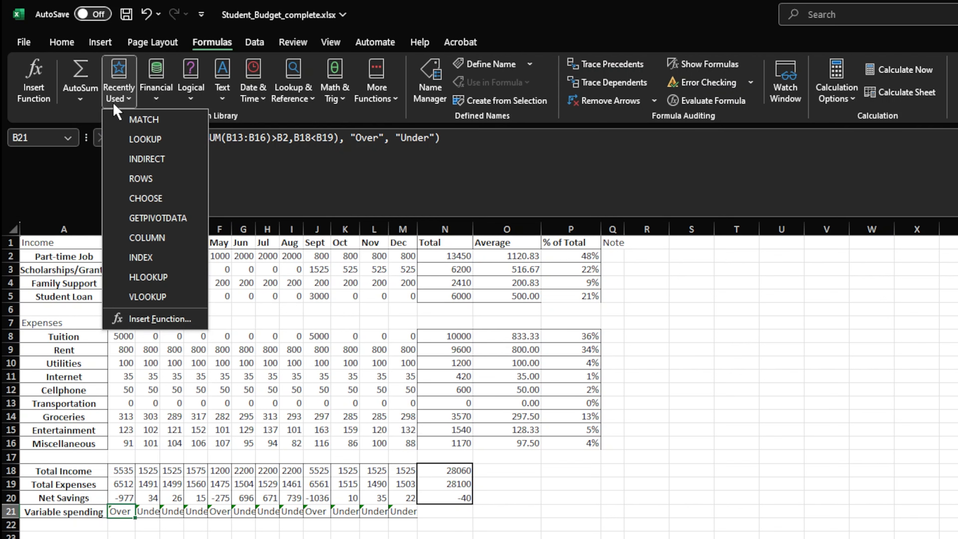
click(160, 96)
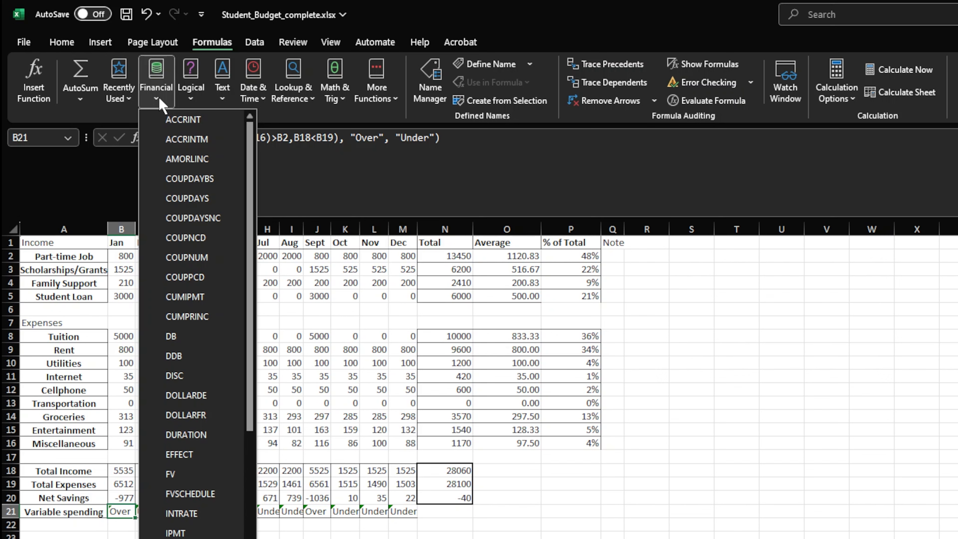
click(191, 98)
click(190, 99)
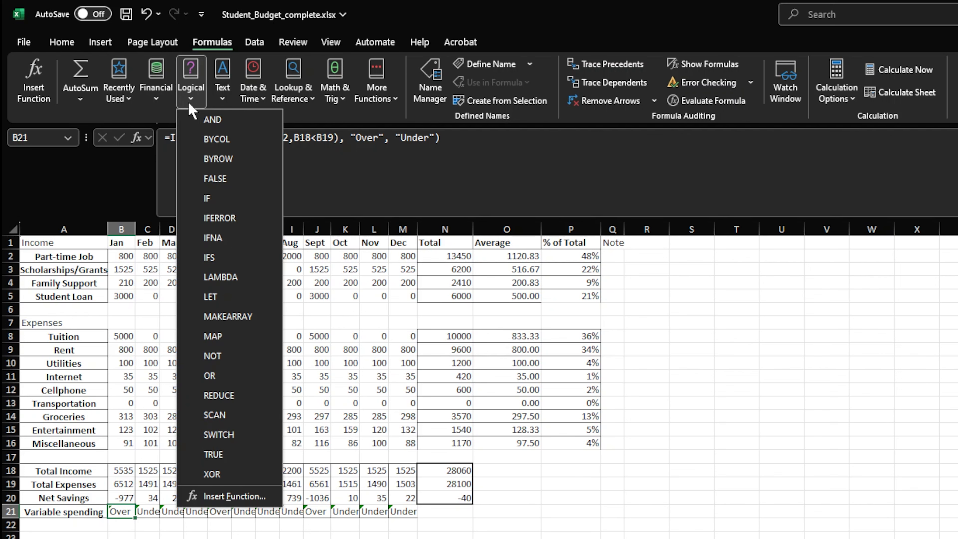
click(216, 99)
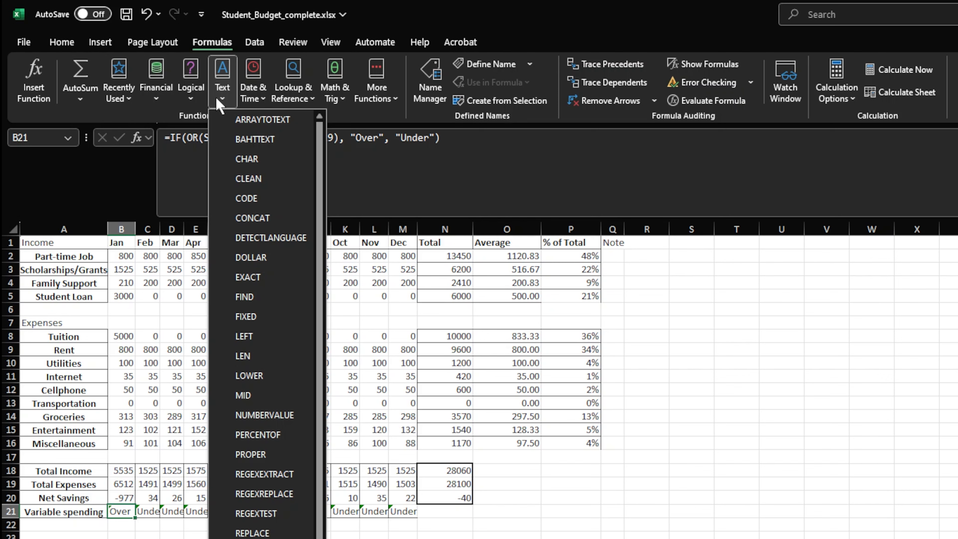
click(247, 103)
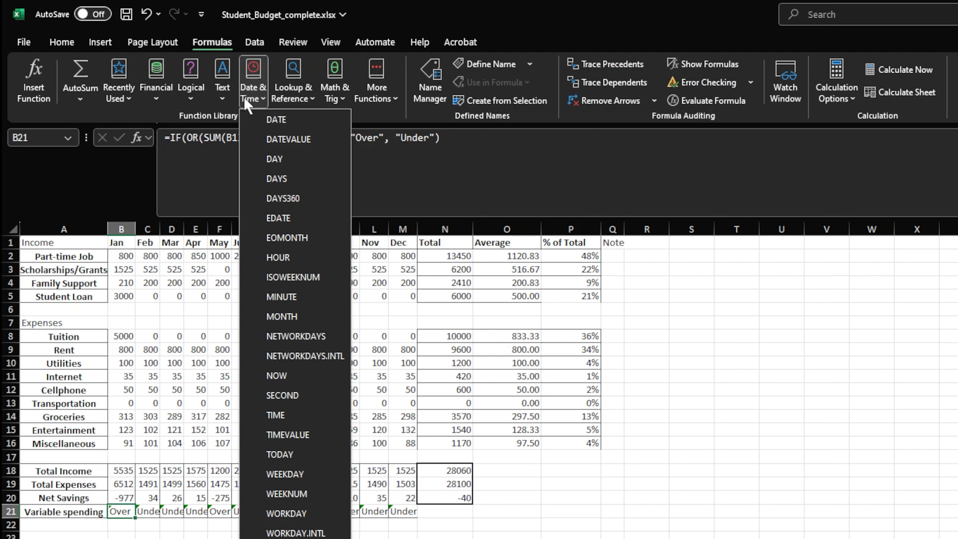
click(284, 100)
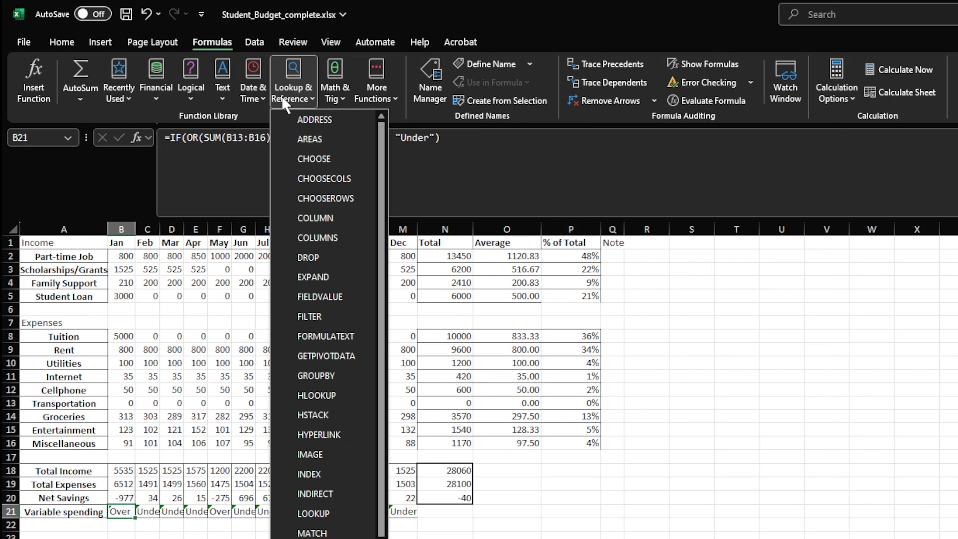
click(337, 100)
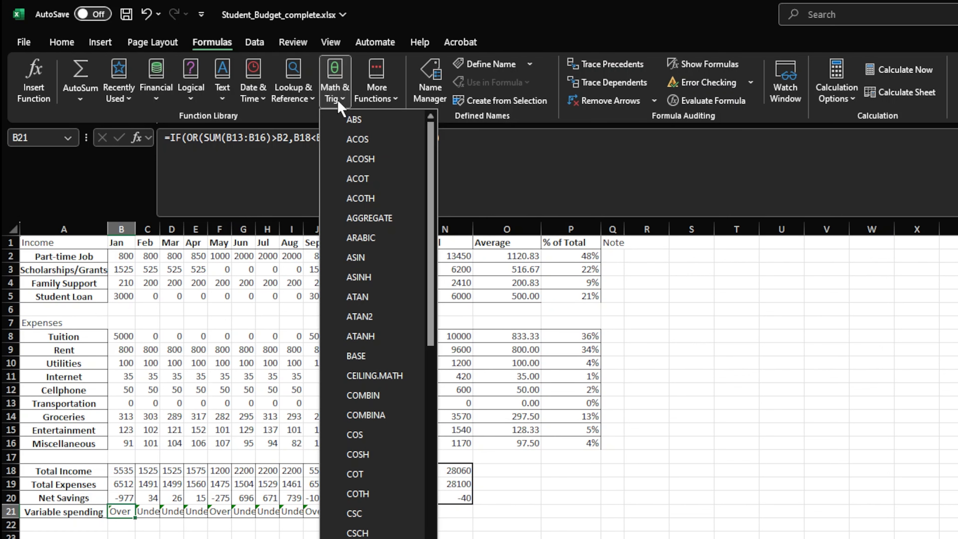
click(375, 97)
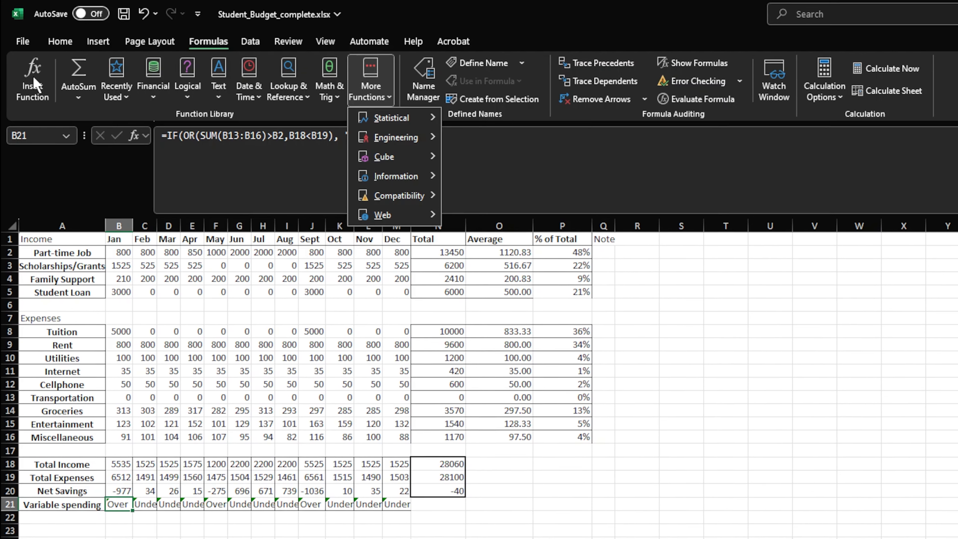
Search the Insert Function dialog for "average" and close it without inserting a function
click(26, 79)
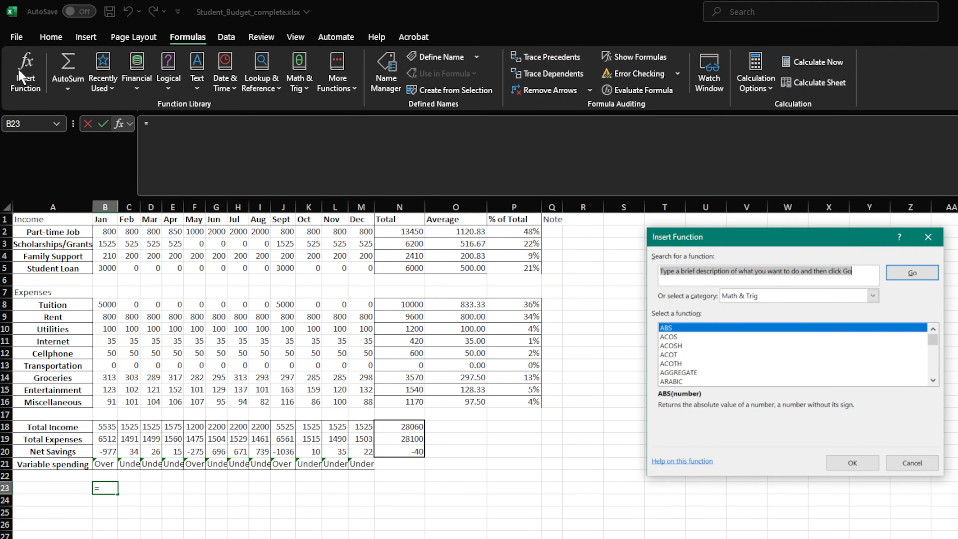
text(average)
key(Return)
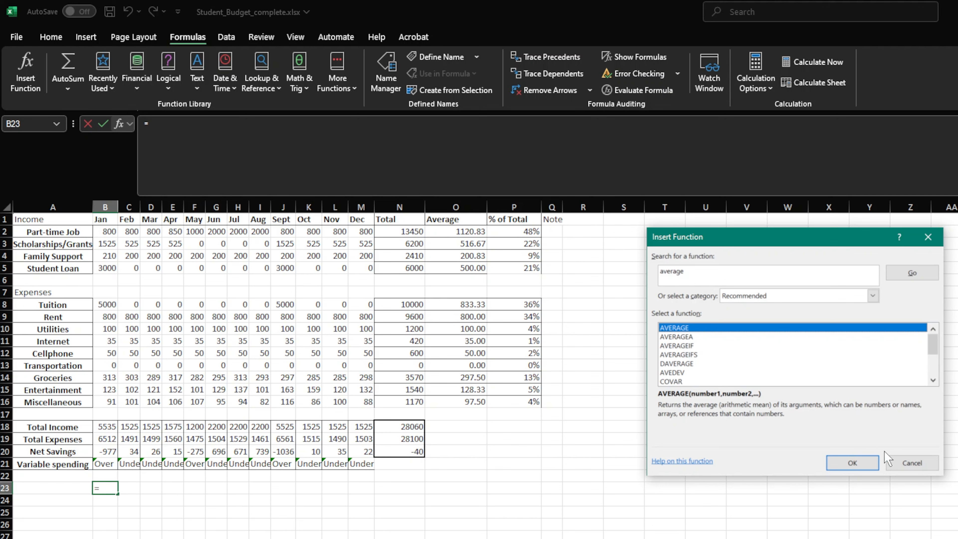
click(900, 457)
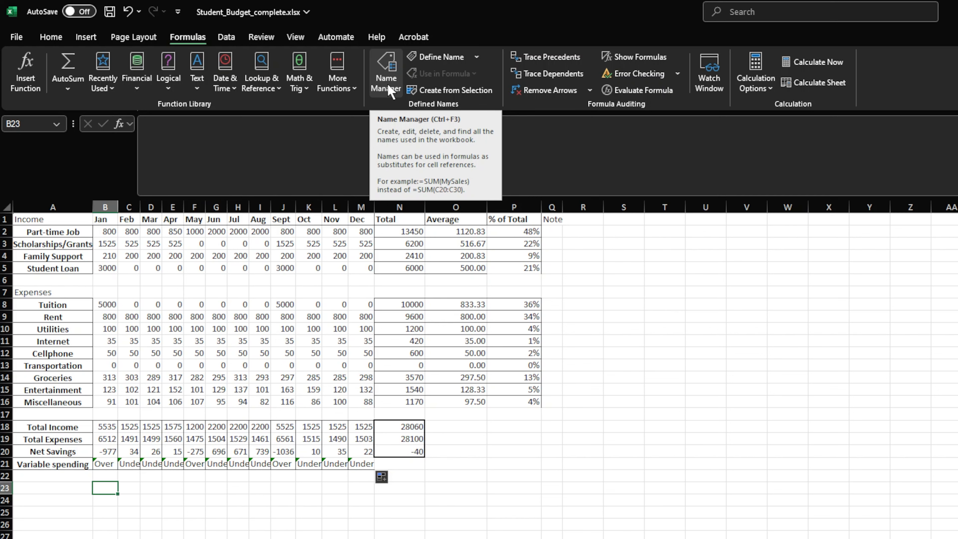
Display the formulas in the budget cells and examine the Variable spending formulas across row 21
click(634, 57)
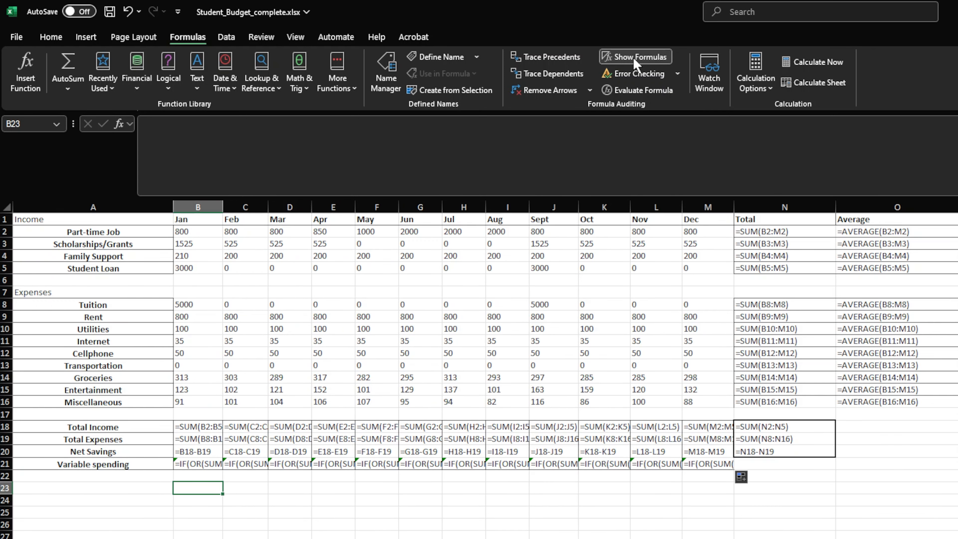
key(Left)
key(Up)
key(Up)
key(Right)
key(Right)
key(Right)
key(Right)
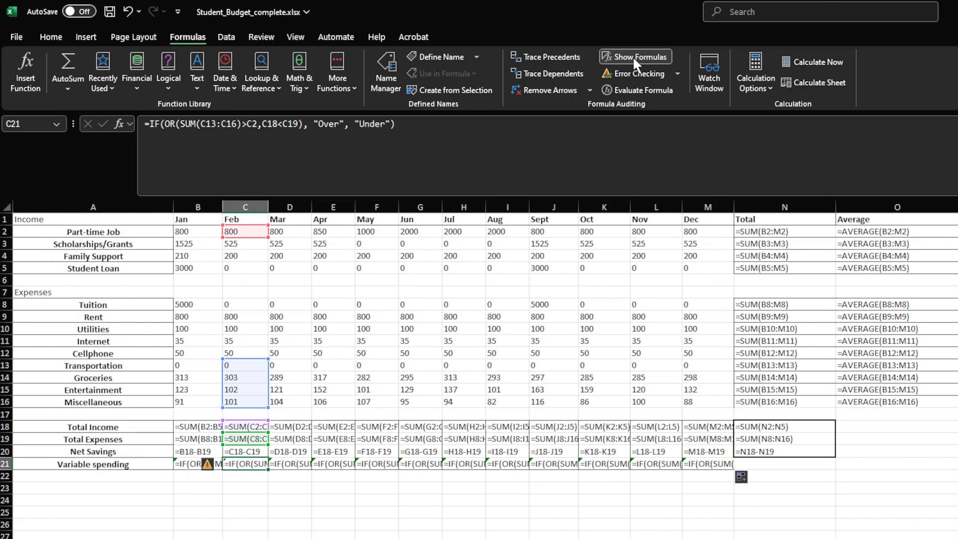
key(Right)
key(Right)
key(Right)
key(Right)
key(Right)
key(Right)
key(Right)
key(Right)
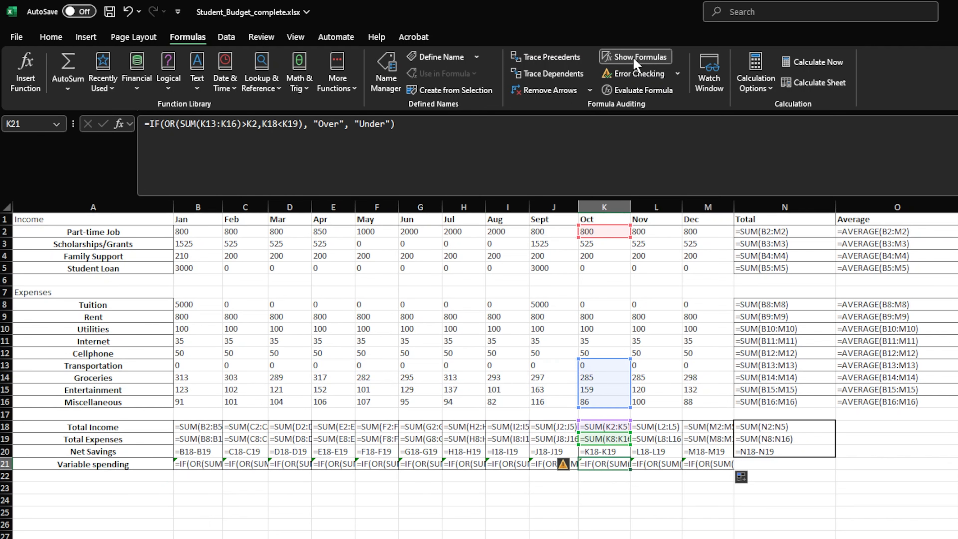
Examine the formulas in the Total and % of Total columns, ending at the Part-time Job total, and switch the sheet back to showing values
key(Right)
key(Up)
key(Up)
key(Up)
key(Up)
key(Up)
key(Up)
key(Up)
key(Up)
key(Up)
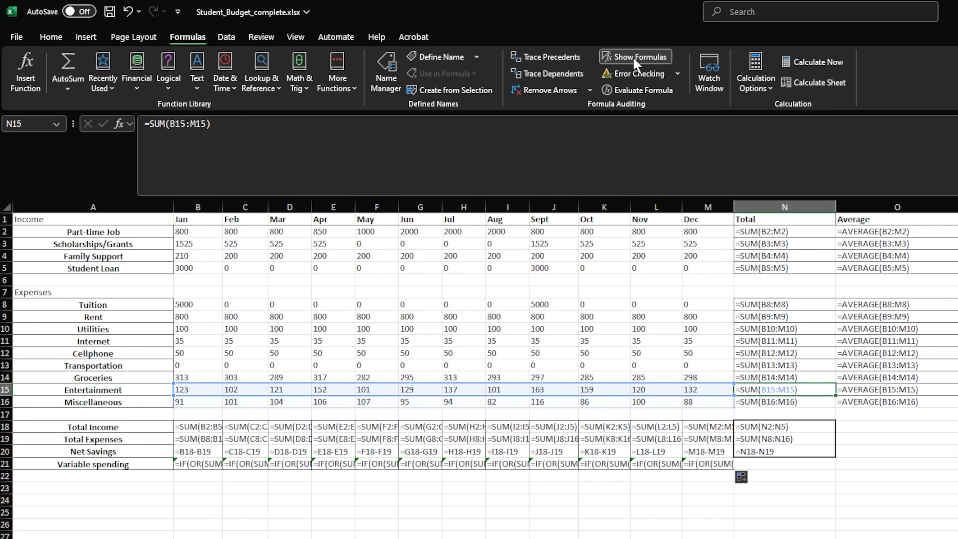
key(Up)
key(Up)
key(Right)
key(Right)
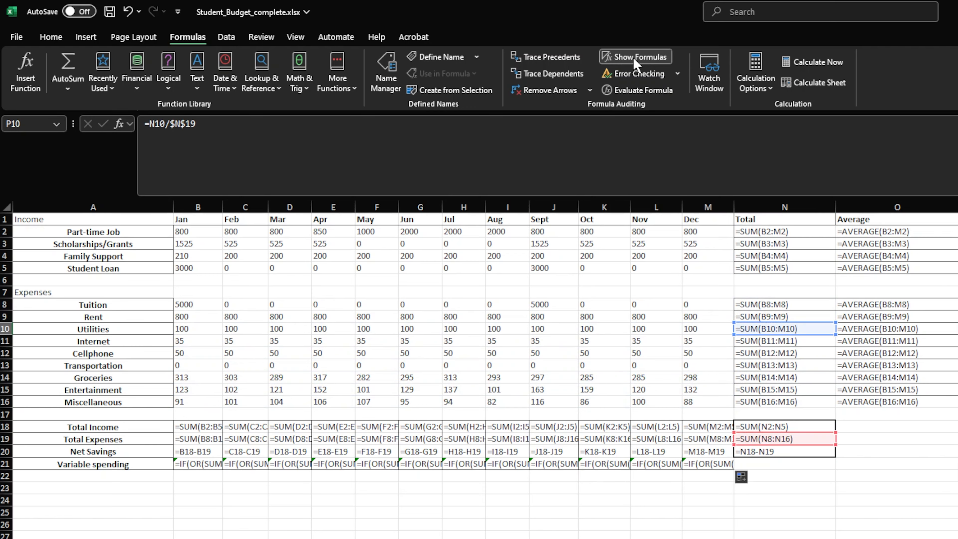
key(Up)
key(Up)
key(Up)
key(Up)
key(Up)
key(Up)
key(Left)
key(Left)
key(Up)
key(Up)
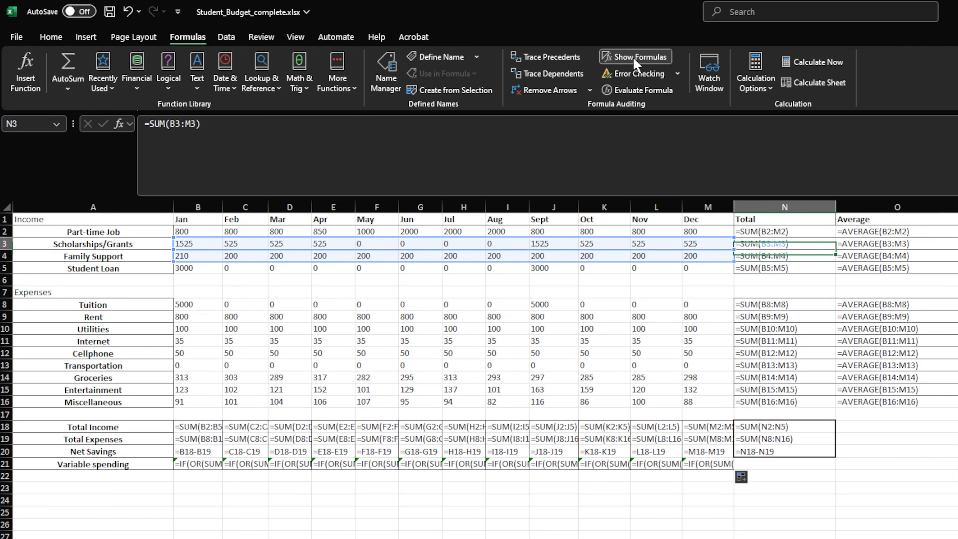
click(635, 57)
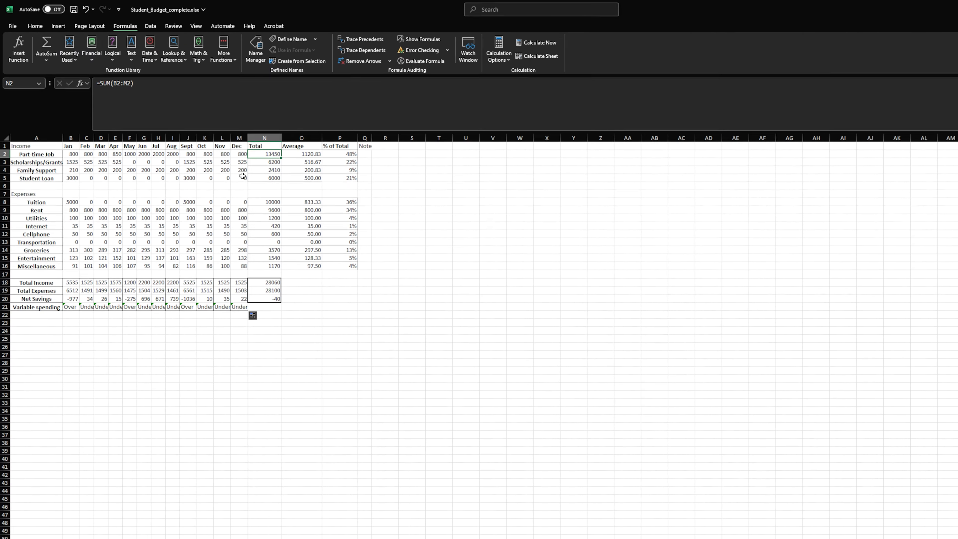
Add a new worksheet after Budget and rename it Savings
click(86, 524)
right_click(81, 523)
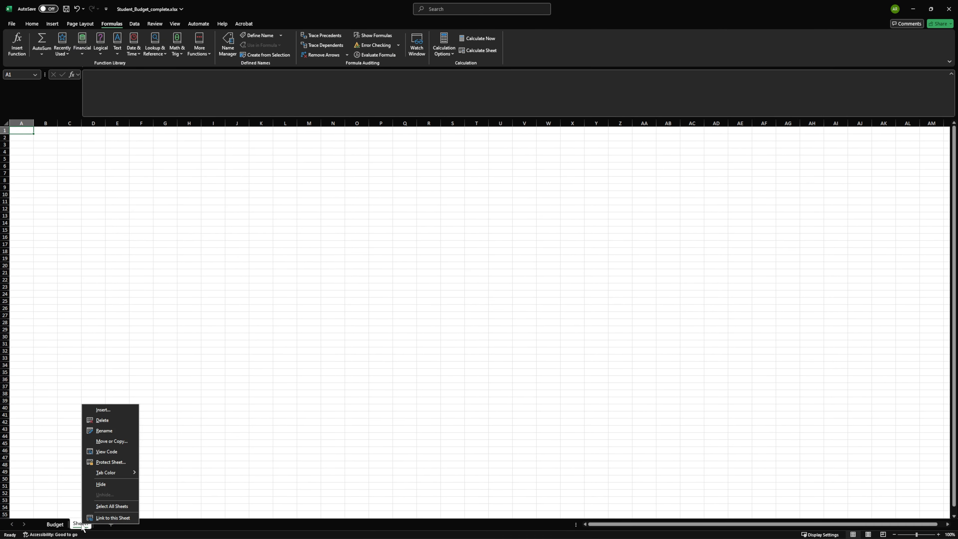
click(114, 429)
text(Sav)
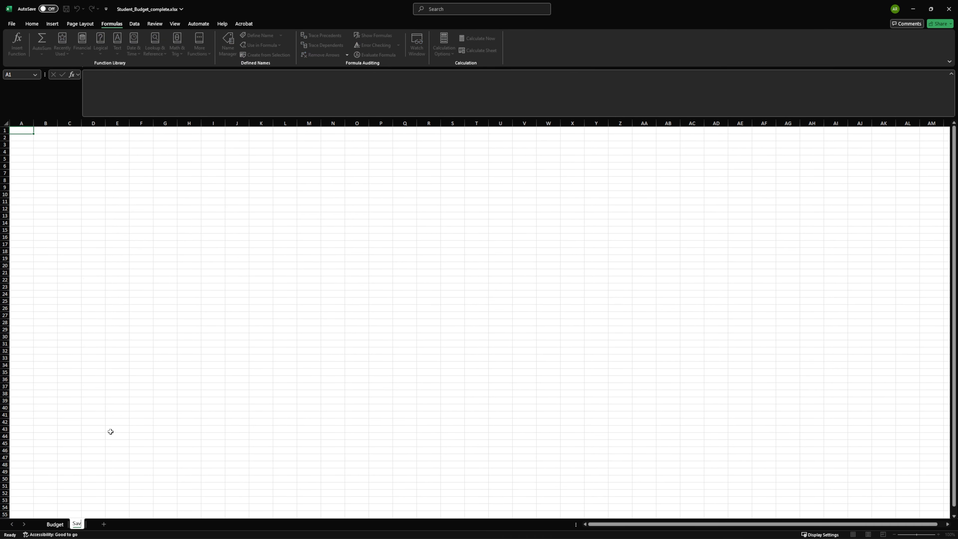
text(ings)
key(Return)
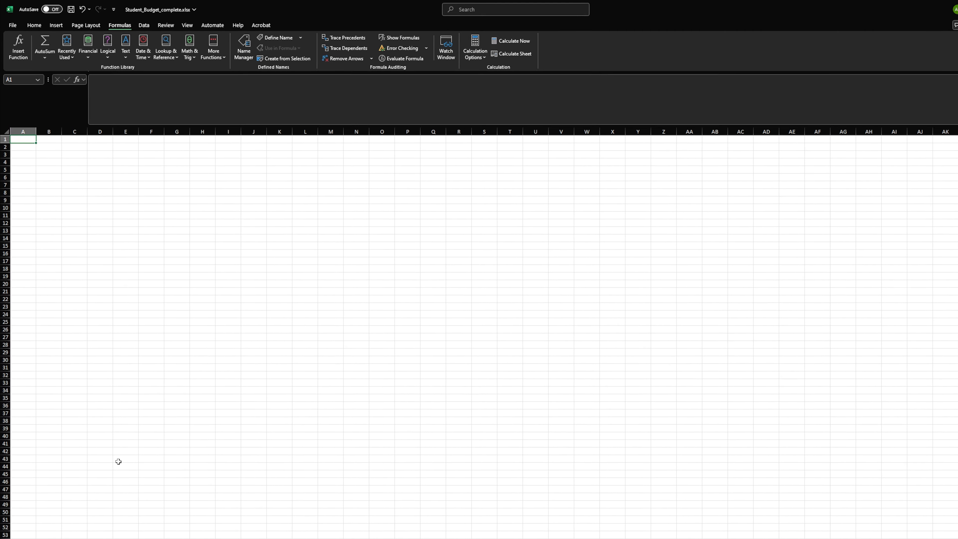
Enter the header Account in A1 and list Savings, Investments and Sutdent Loan beneath it in A2:A4
text(Account)
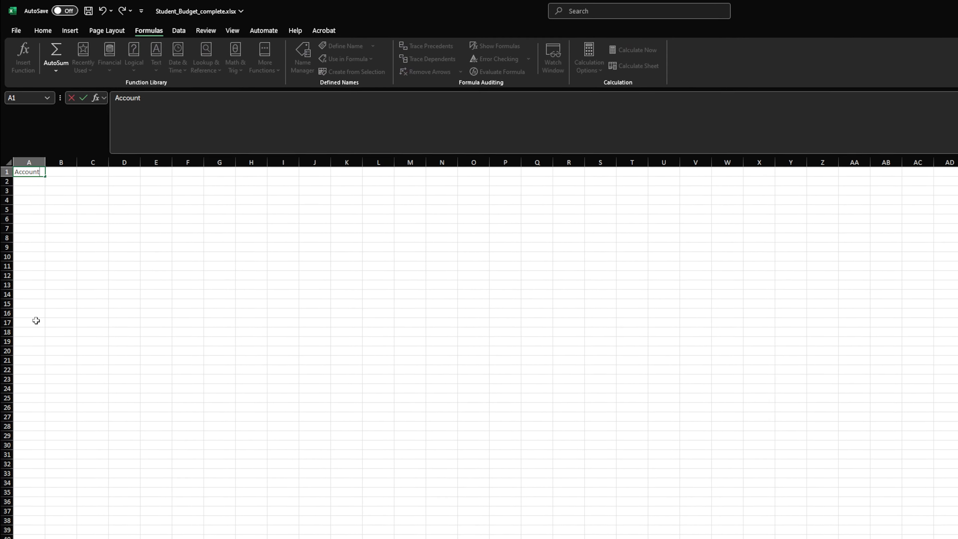
key(Return)
text(Savings)
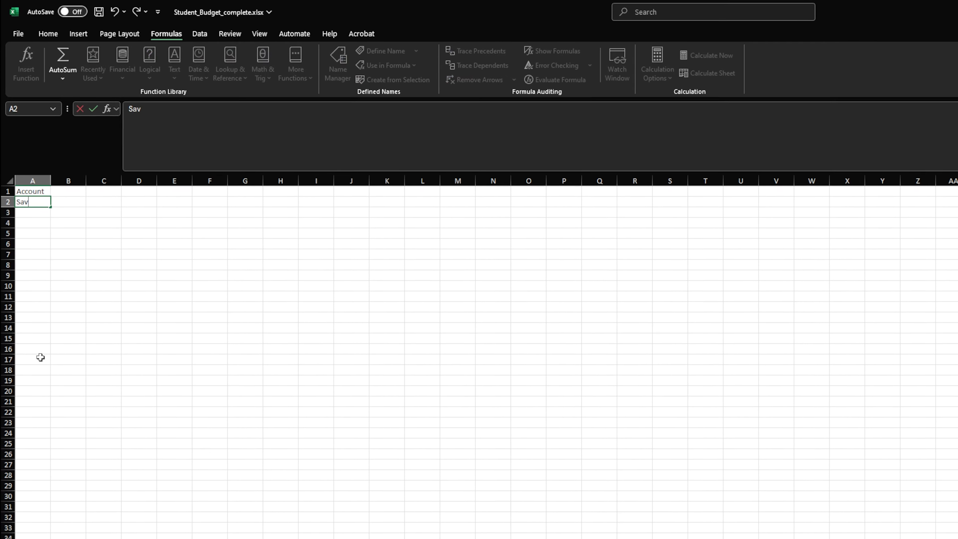
key(Return)
text(Investments)
key(Return)
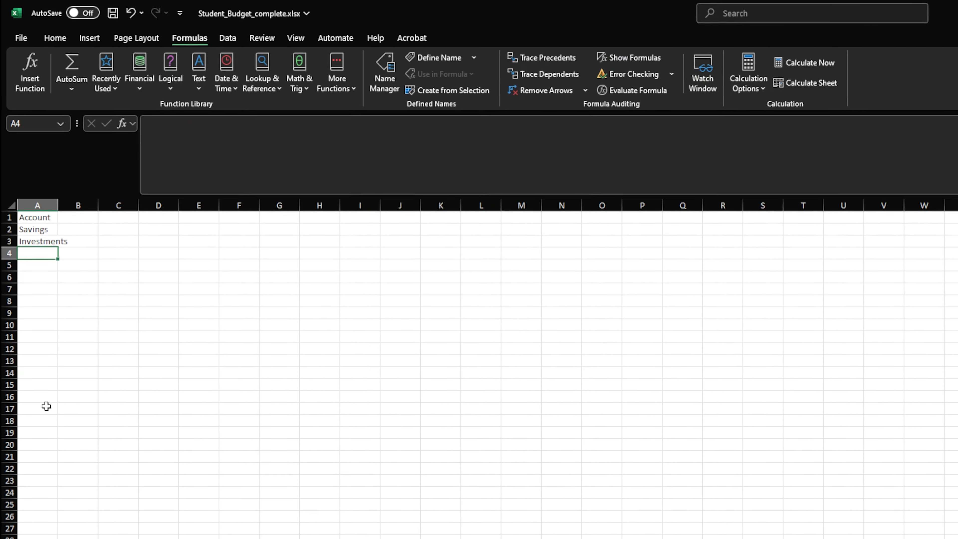
text(Sutdne)
key(BackSpace)
key(BackSpace)
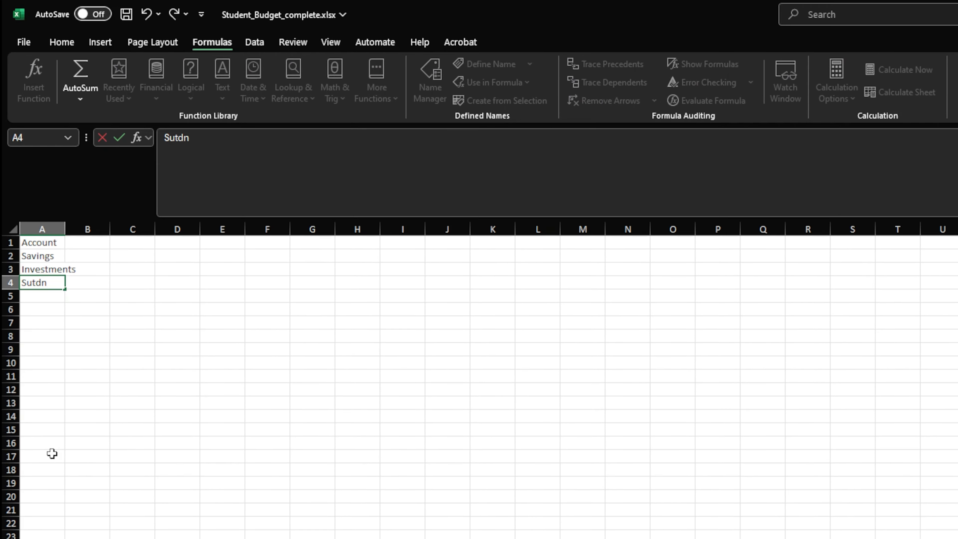
text(ent Loan)
key(Tab)
Enter the header Interest (yearly) in B1 with rates of 1%, 5% and 0% in B2:B4
key(Up)
key(Up)
key(Up)
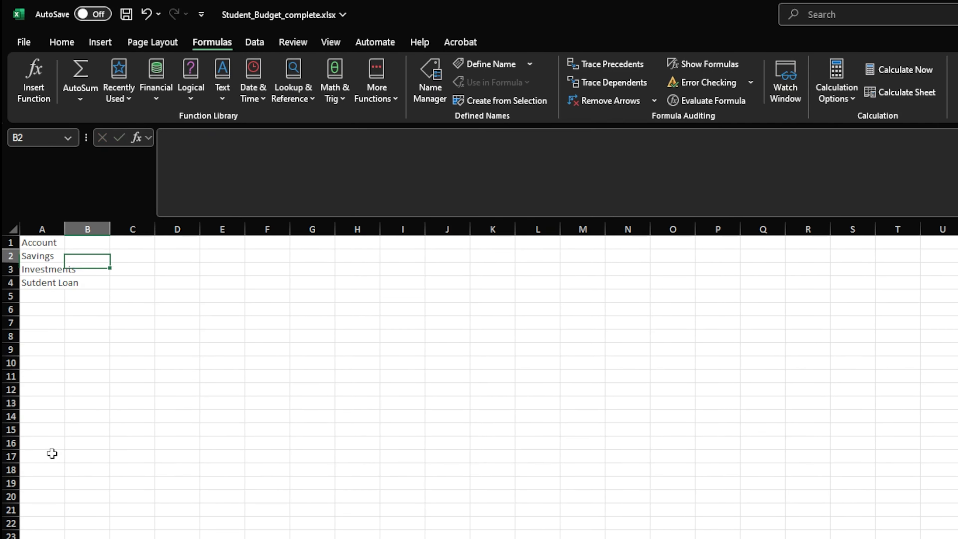
text(Interest ()
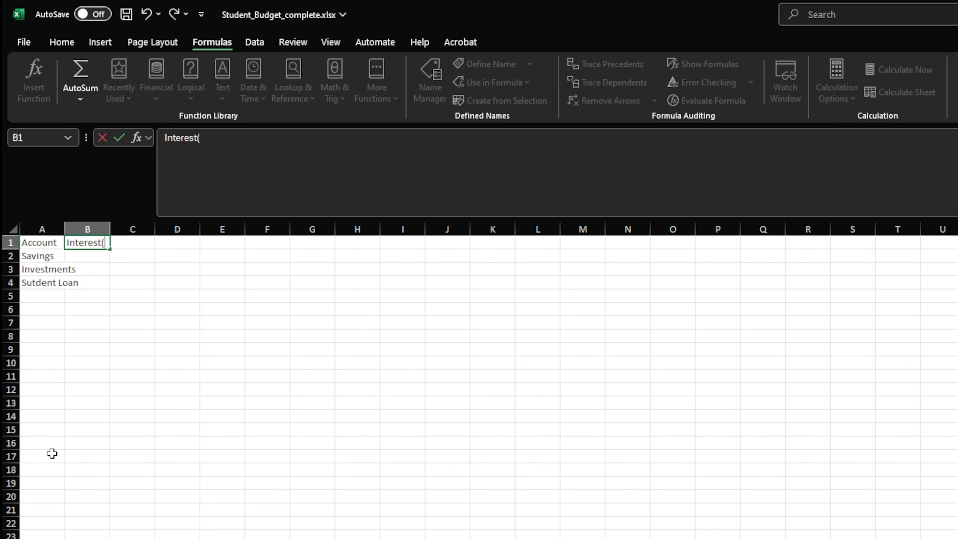
text(yearly))
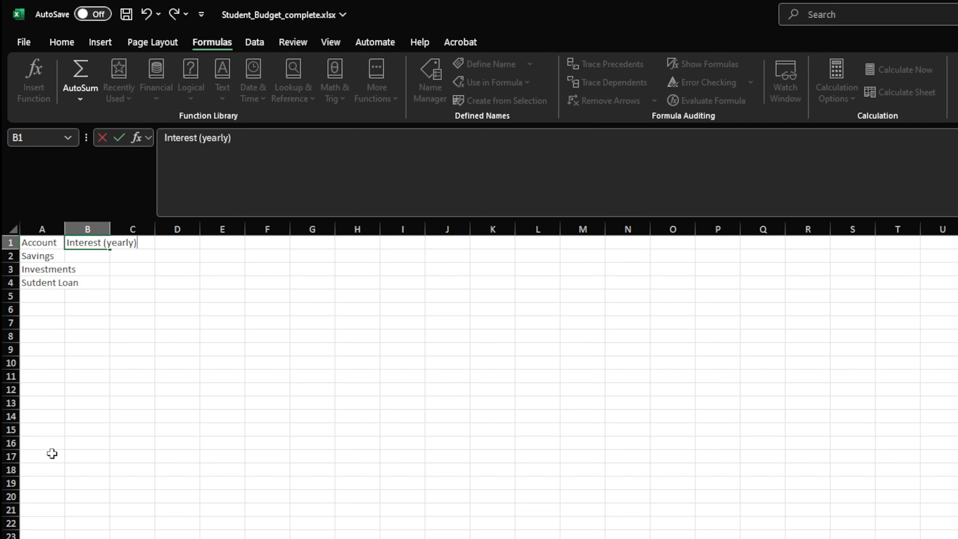
key(Return)
text(1%)
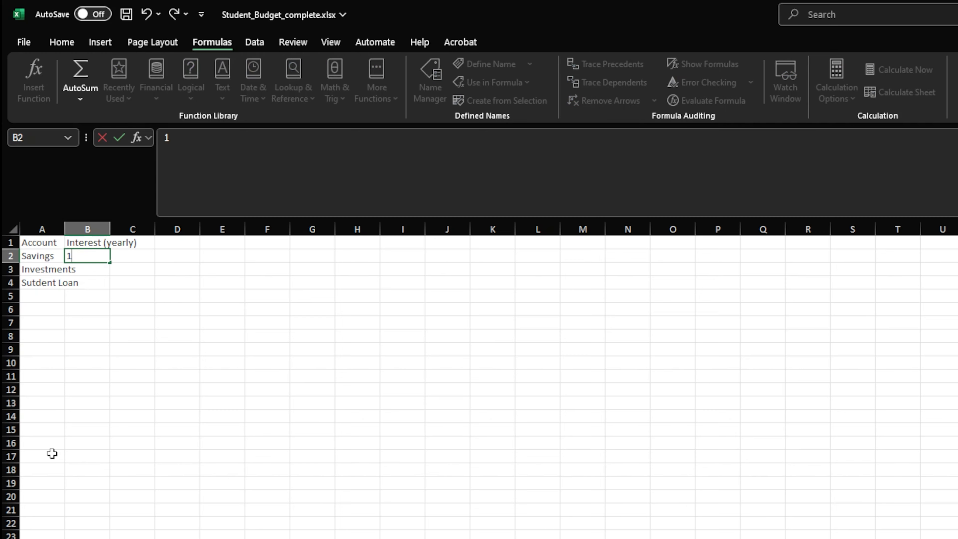
key(Return)
text(5%)
key(Return)
text(0%)
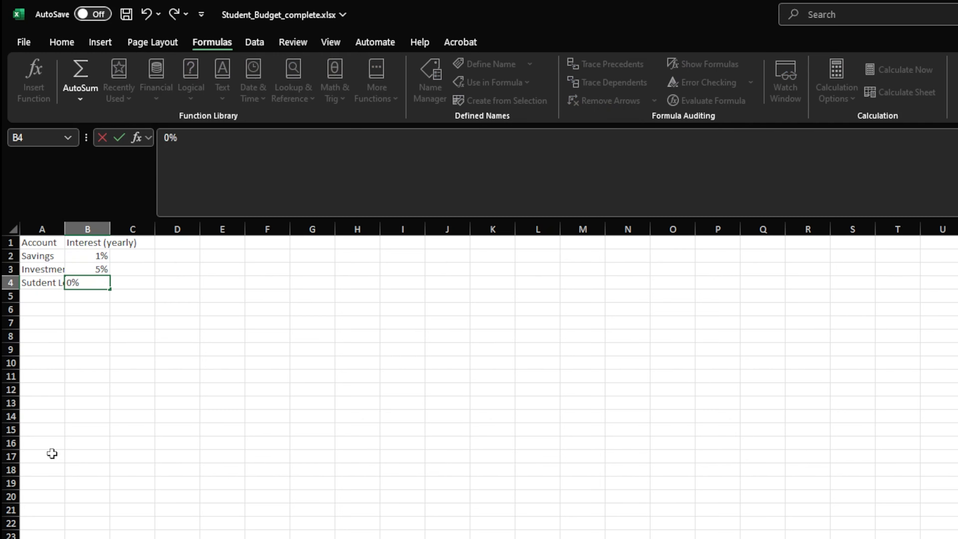
key(Return)
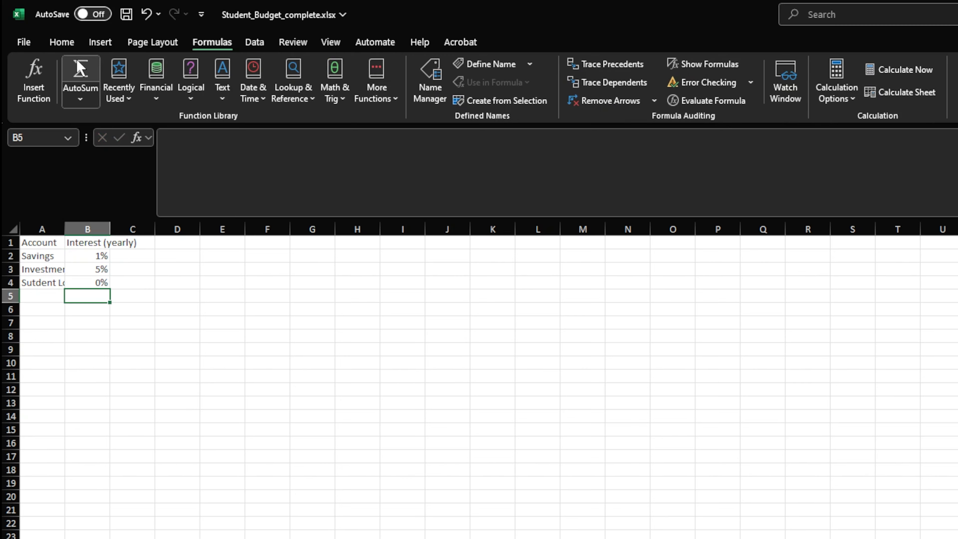
click(65, 41)
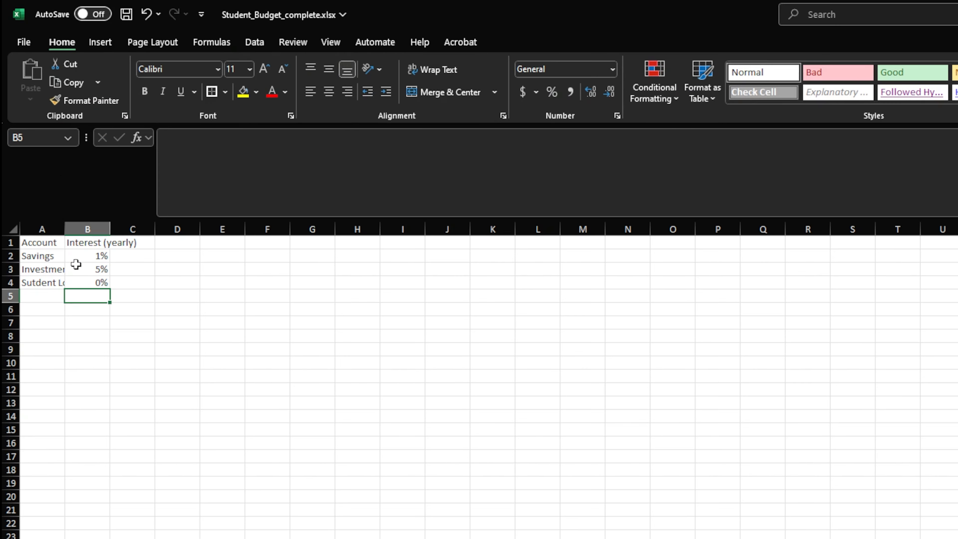
Enter the month headers Jan in C1 and Feb in D1 beside the interest column
key(Up)
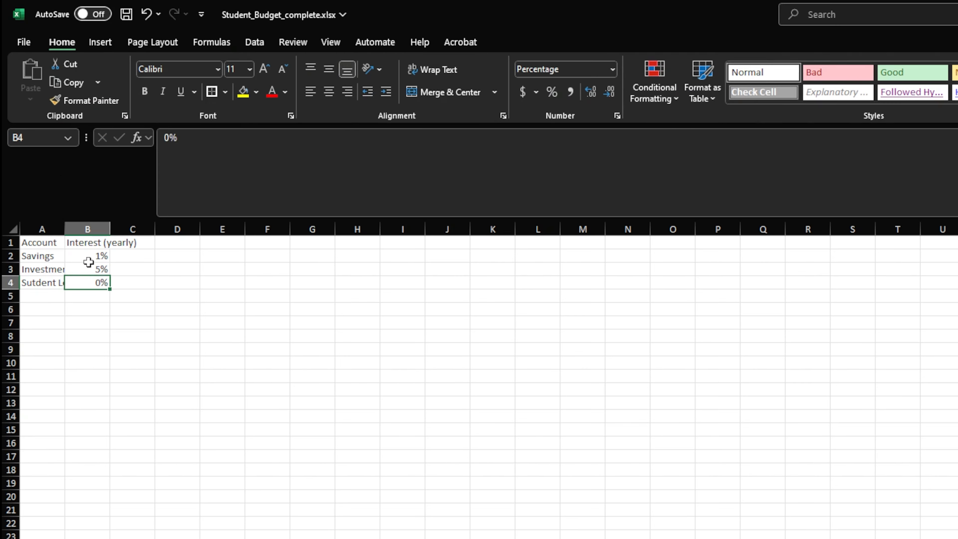
key(Down)
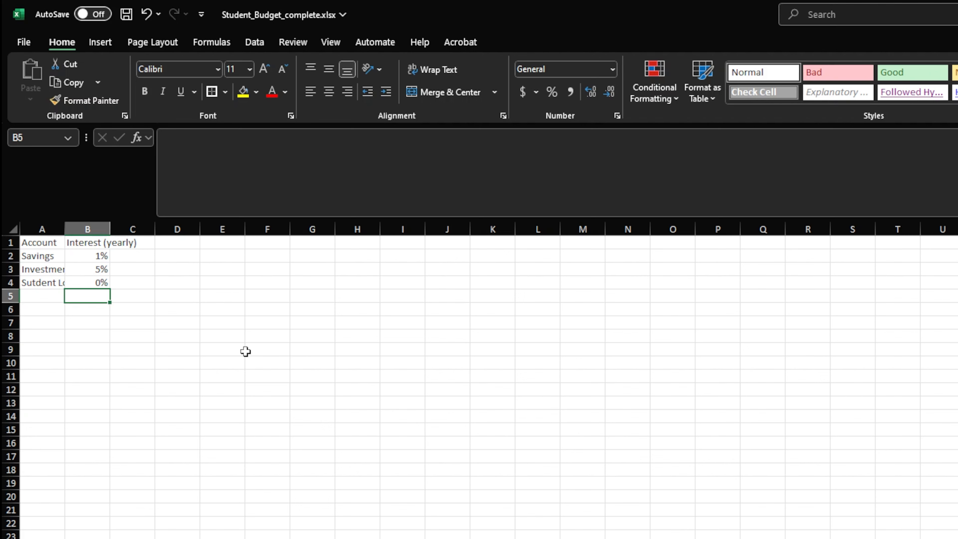
key(Up)
key(Up)
key(Up)
key(Up)
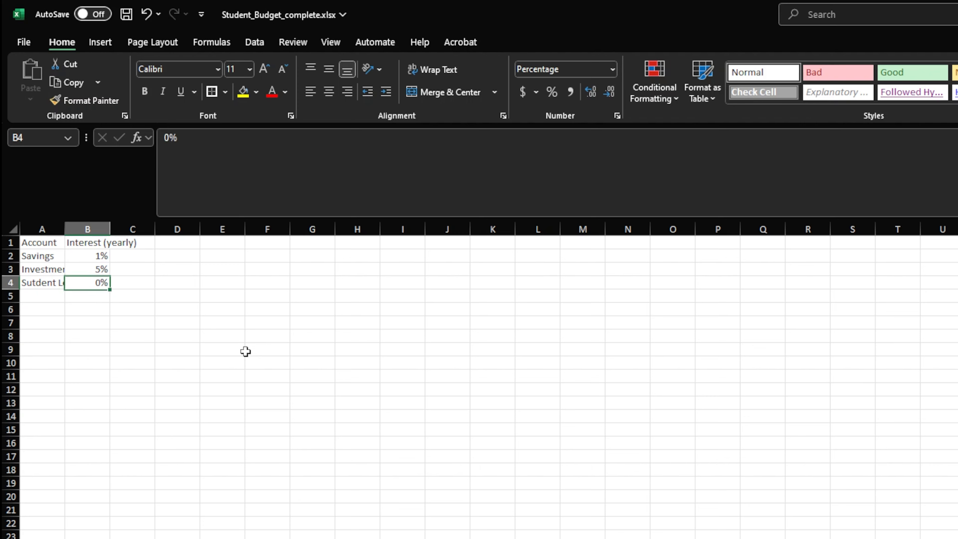
key(Right)
text(Jan)
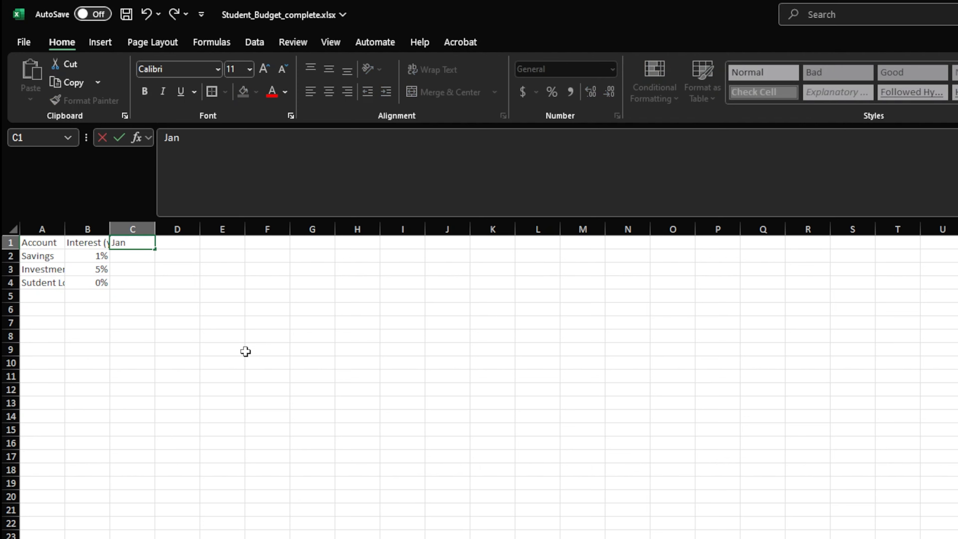
key(Tab)
text(Feb)
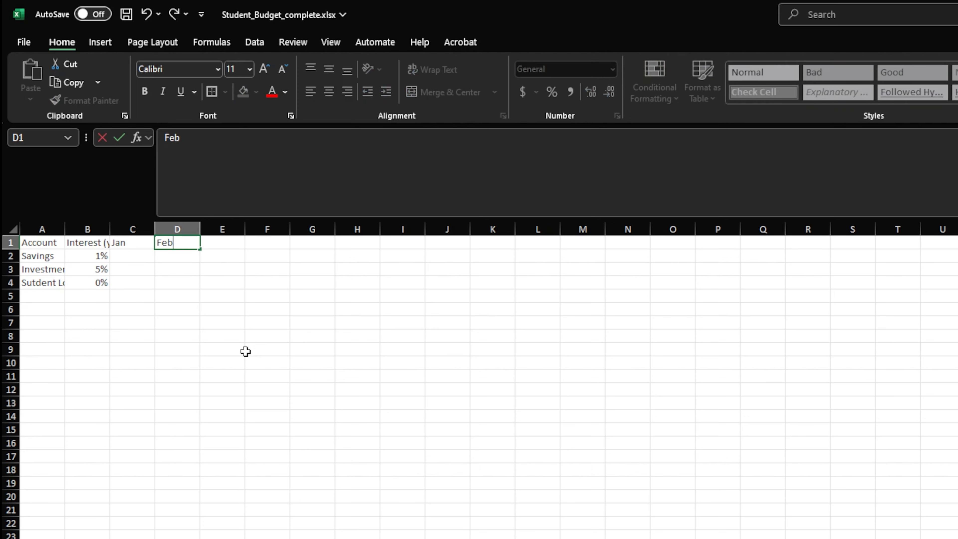
Extend the Jan and Feb headers across row 1 as a month series through Dec in N1
key(Return)
key(Up)
key(shift+Right)
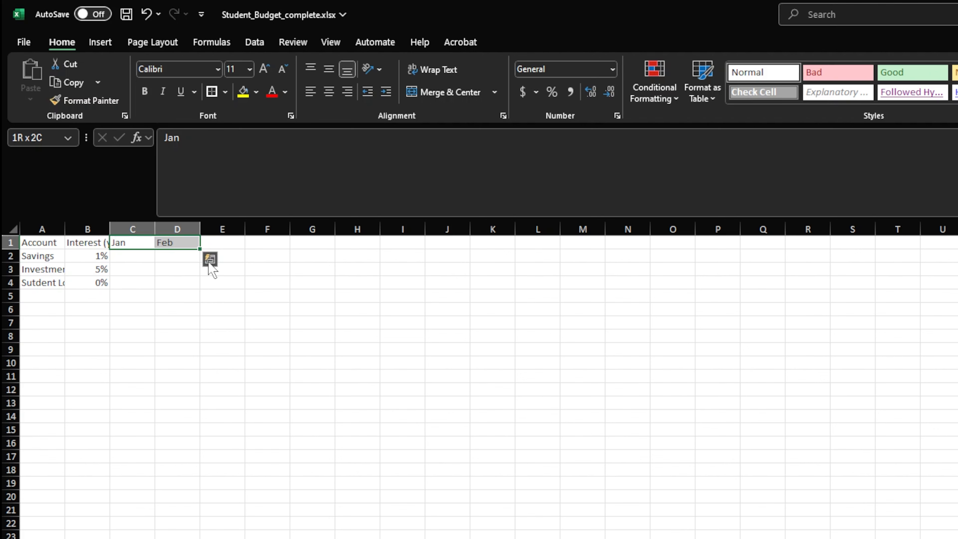
drag(199, 248, 649, 257)
key(Left)
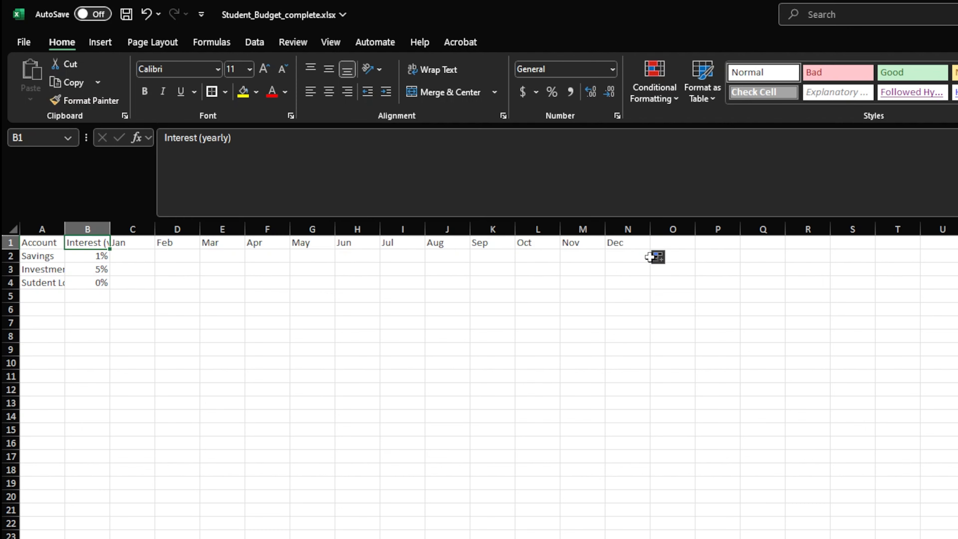
Link the January Savings cell C2 to the Budget sheet's net savings with =Budget!B20 and fill it across to December in N2
key(Down)
key(Right)
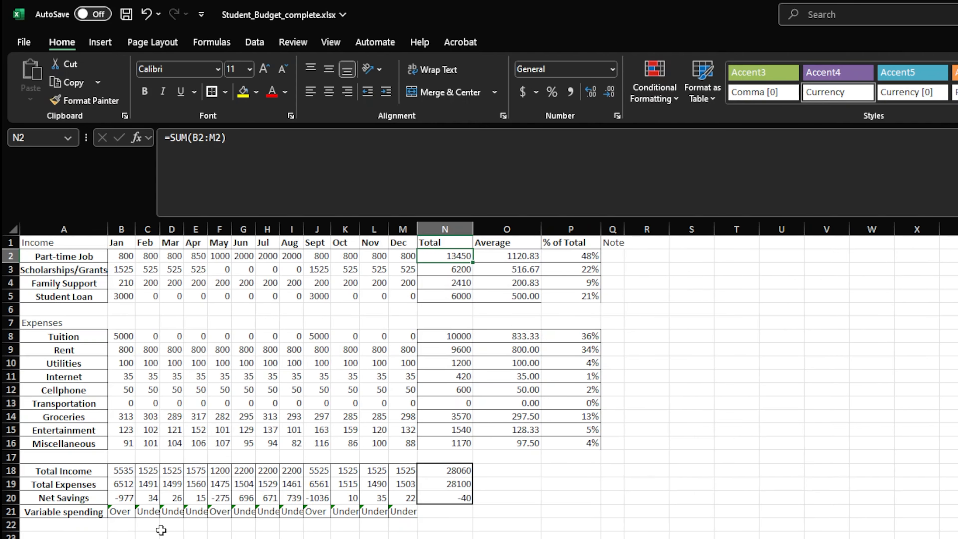
click(153, 495)
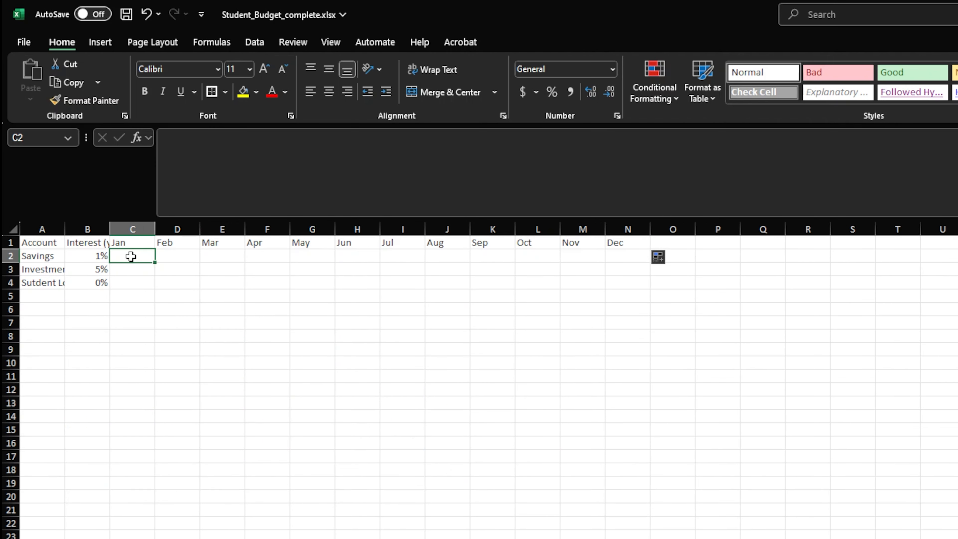
text(=b20)
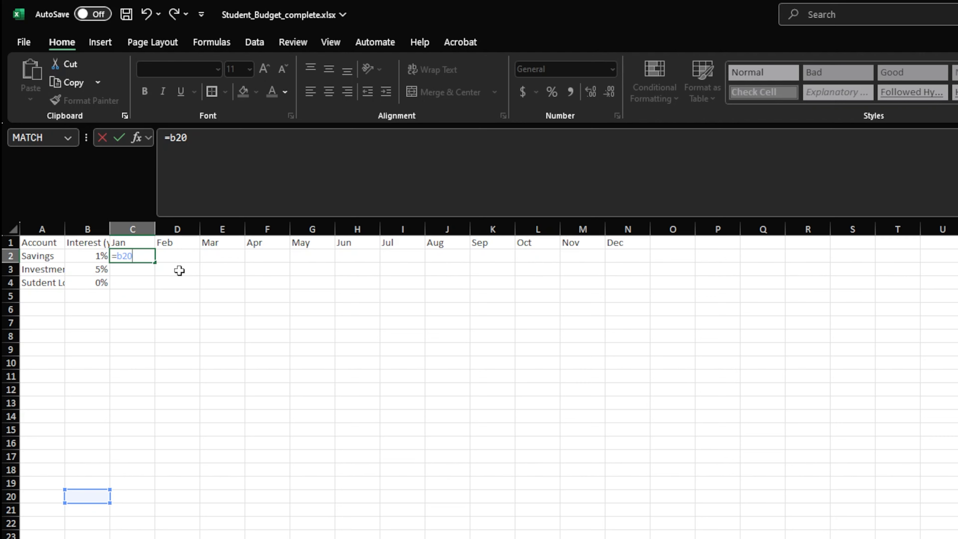
key(BackSpace)
key(BackSpace)
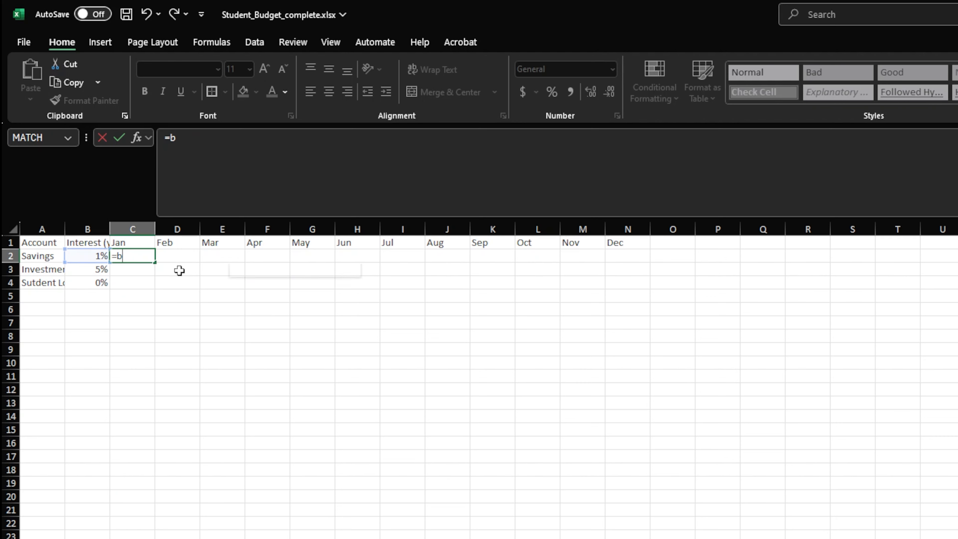
key(BackSpace)
text(Budget)
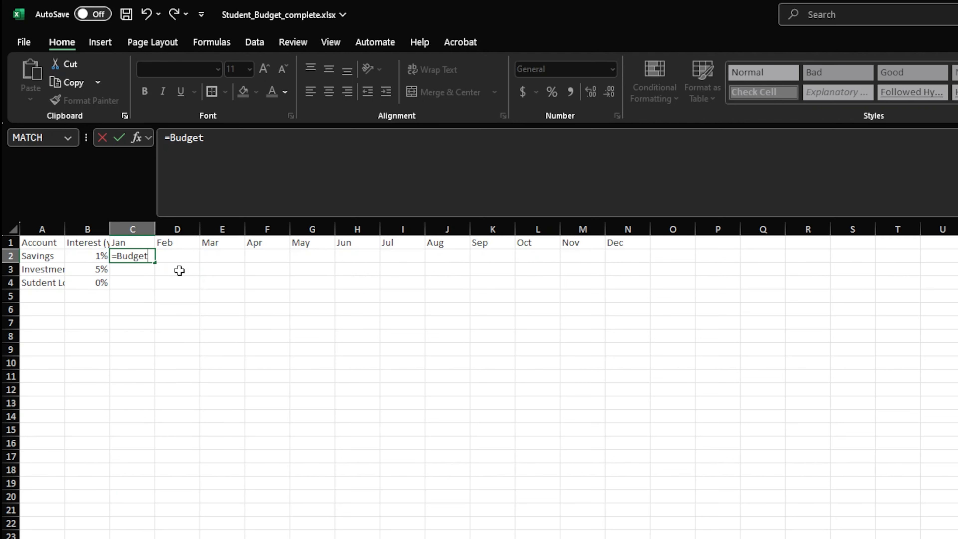
text(!b20)
key(ctrl+Return)
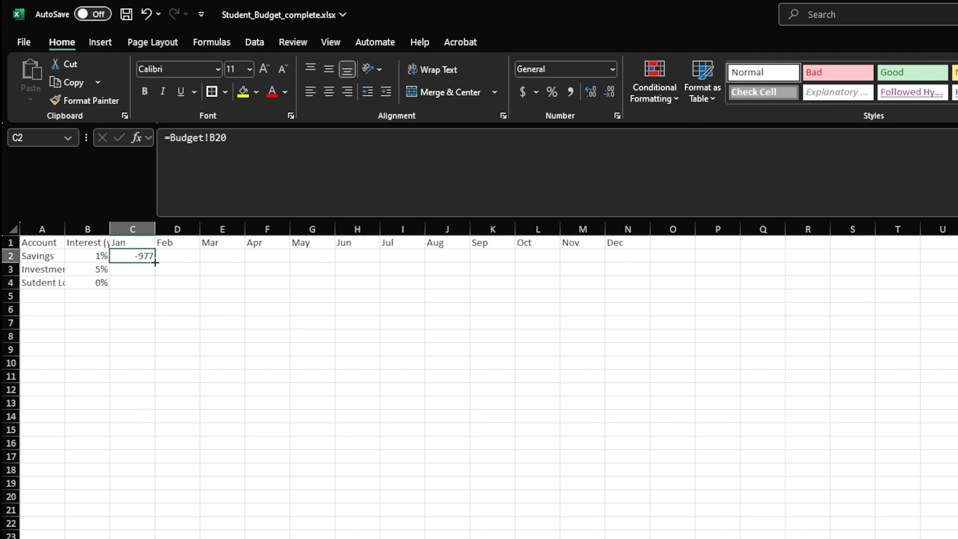
drag(157, 265, 633, 269)
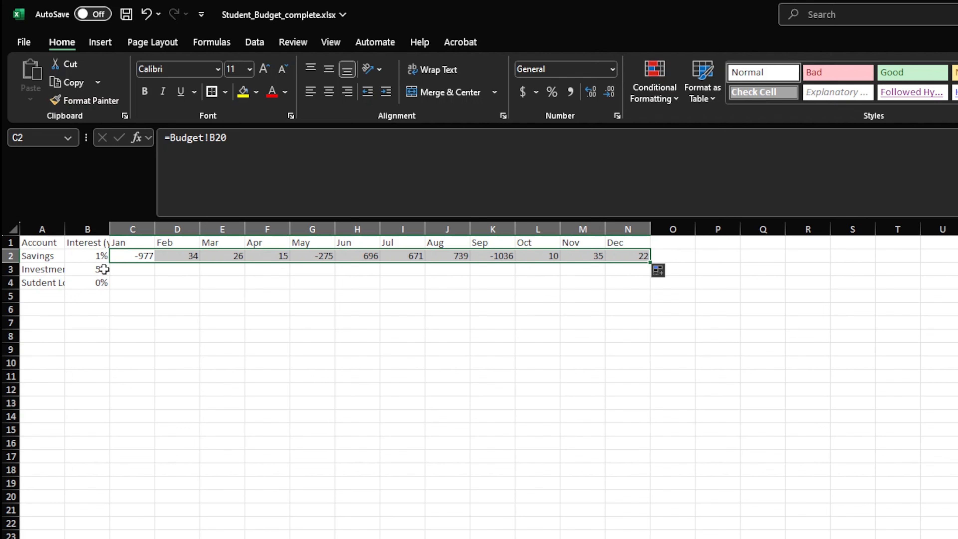
Add a starting balance of 1000 to the January Savings formula in C2, making it =Budget!B20+1000
click(122, 255)
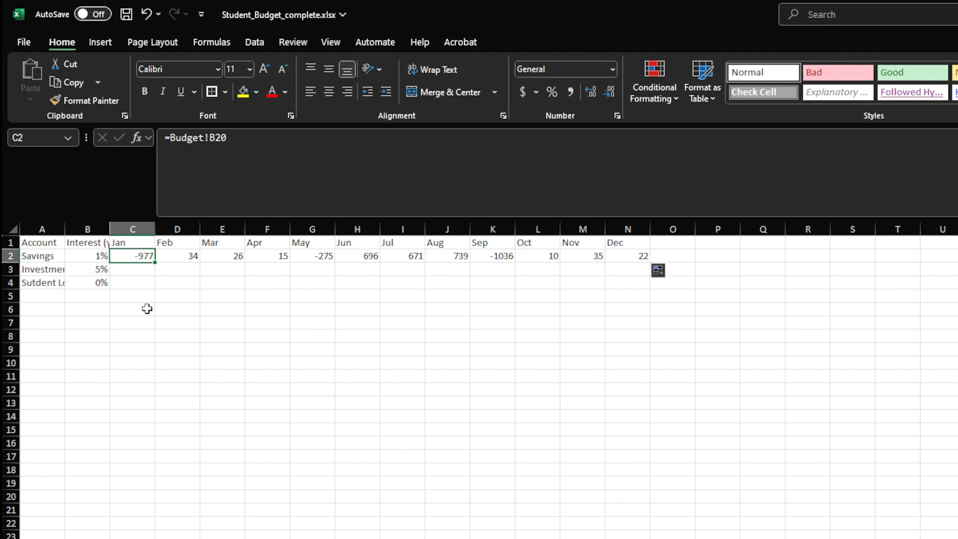
key(F2)
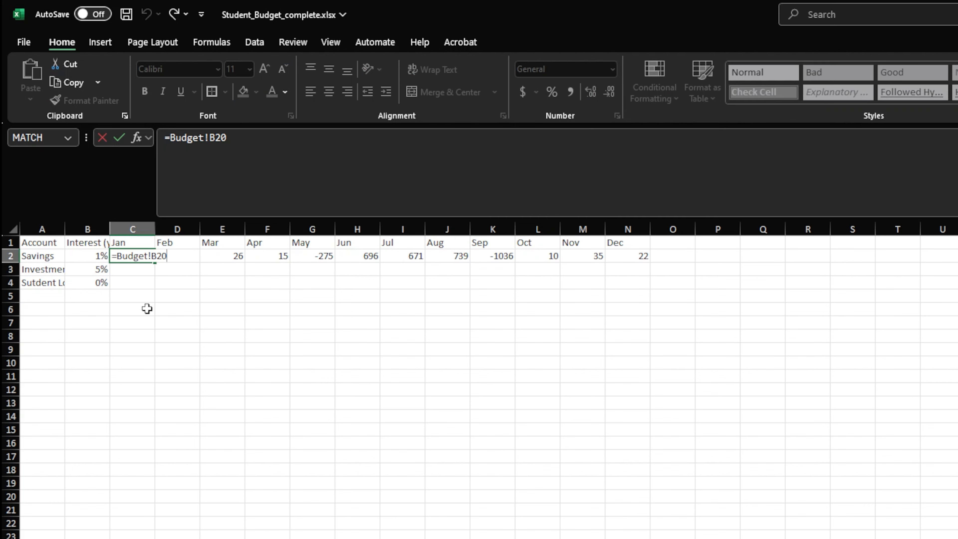
text(+1000)
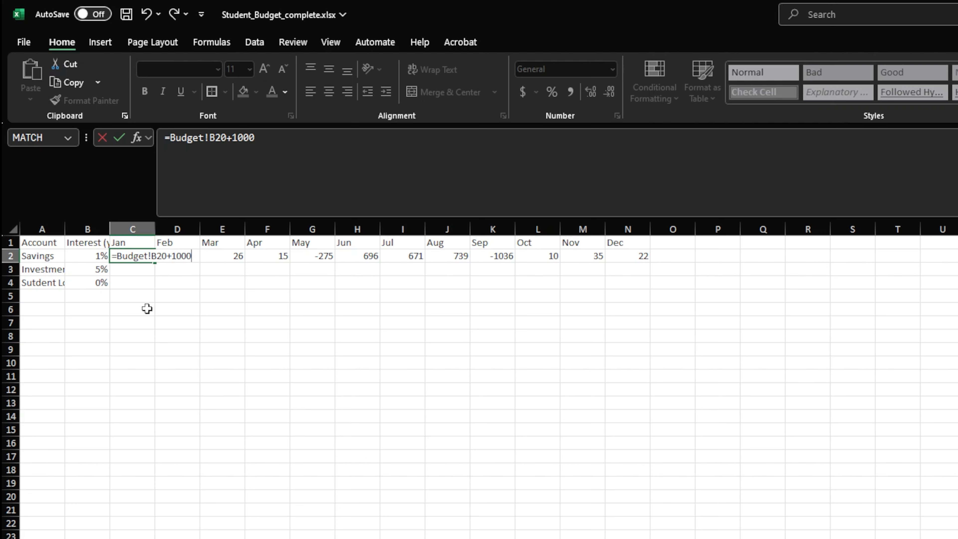
key(Return)
key(Up)
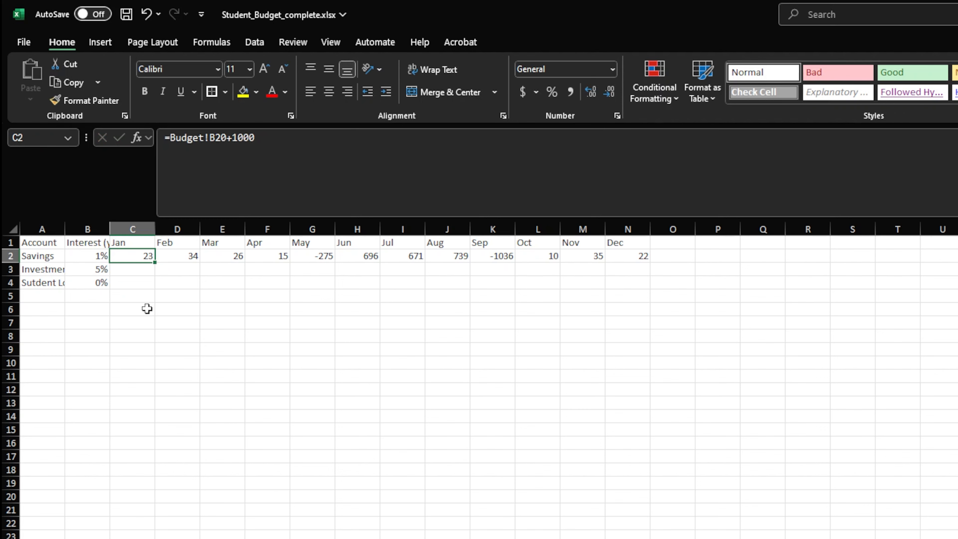
Make the February Savings formula in D2 cumulative as =Budget!C20+C2 and fill it across to December in N2
key(Right)
key(F2)
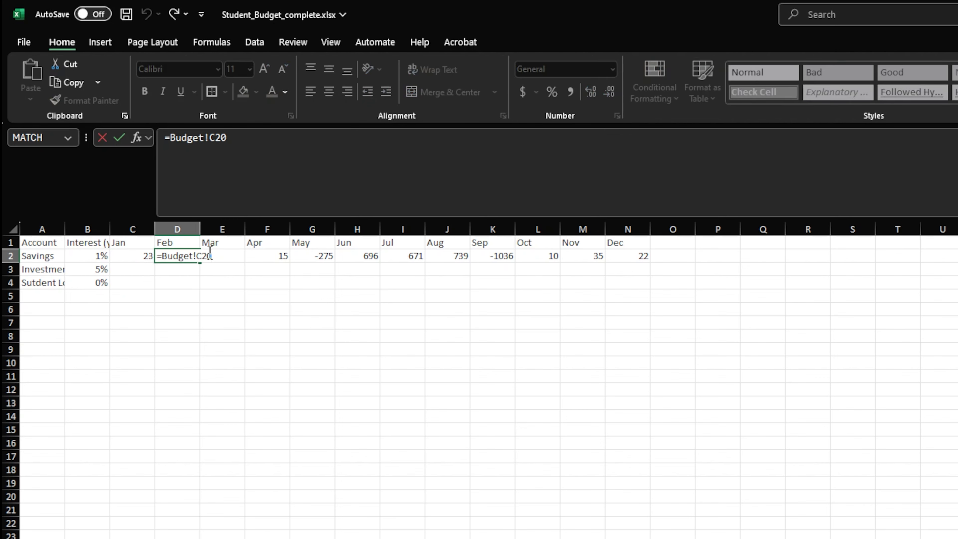
text(+c)
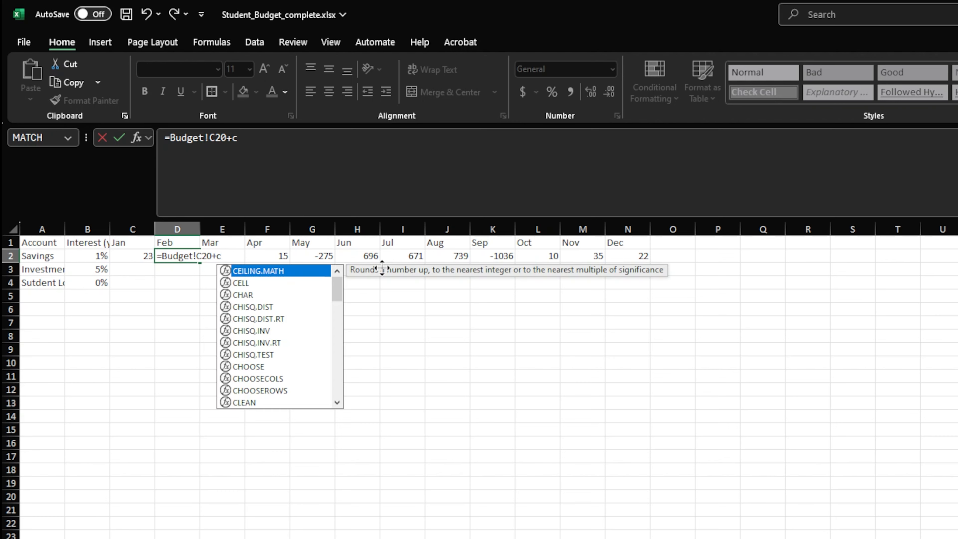
text(2)
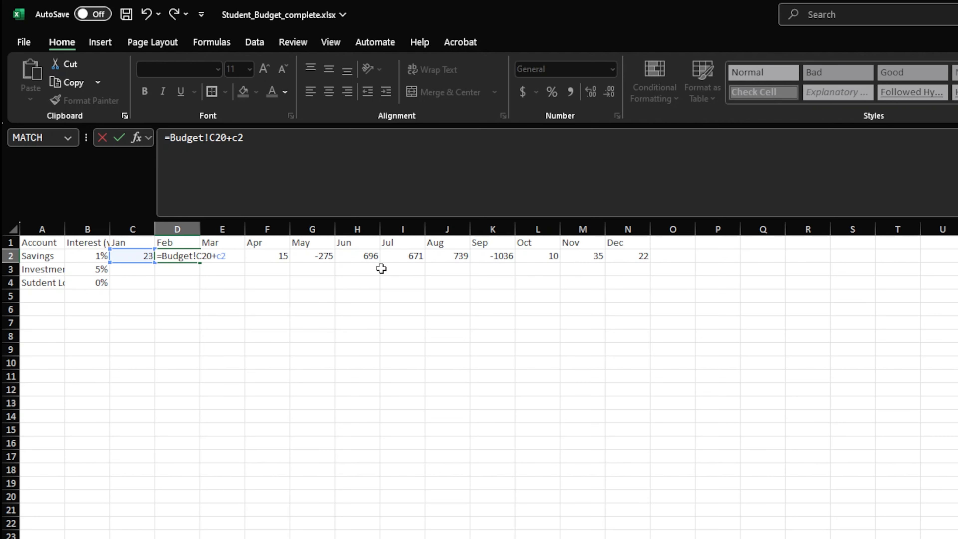
key(Return)
key(Up)
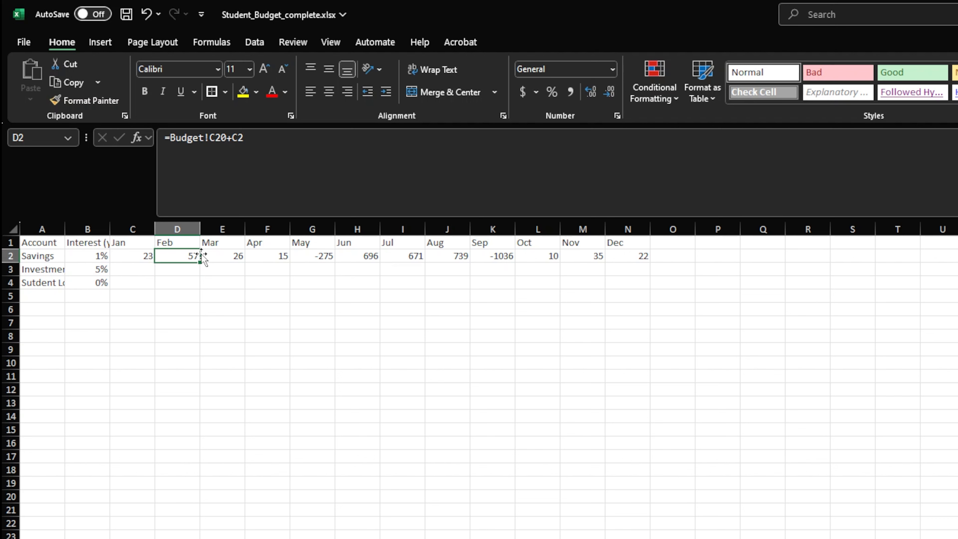
drag(201, 256, 655, 266)
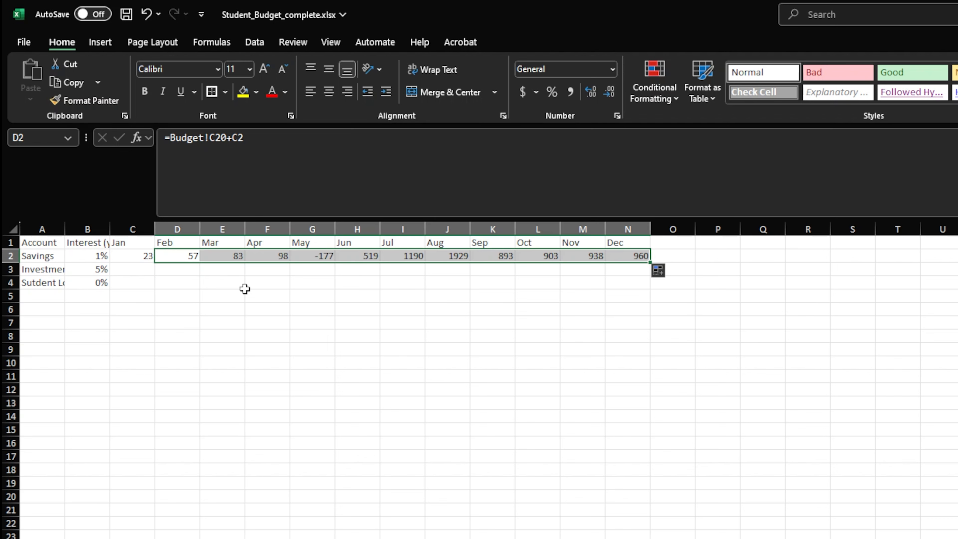
Add monthly interest to the February formula in D2 as =Budget!C20+C2 *(1+(B2/12)) and fill it across to December in N2
click(182, 257)
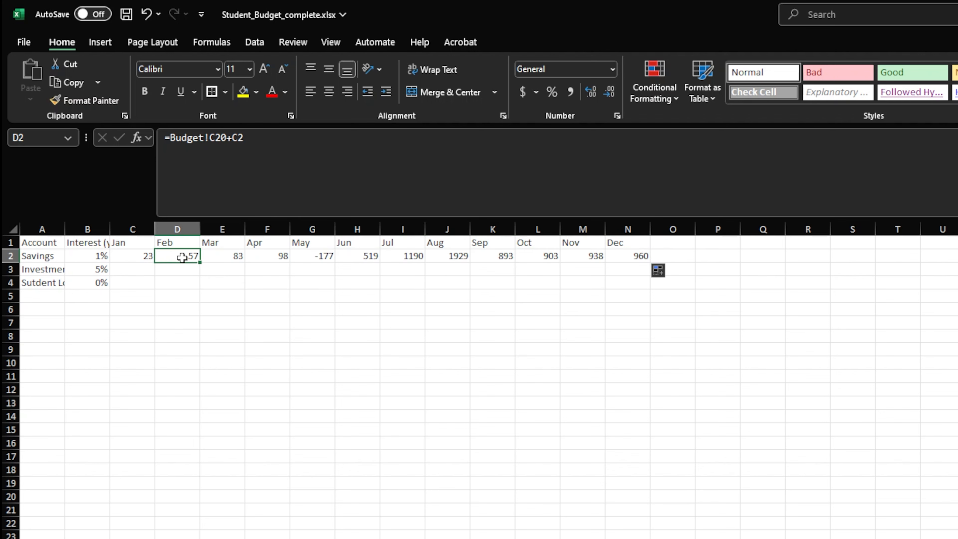
click(271, 136)
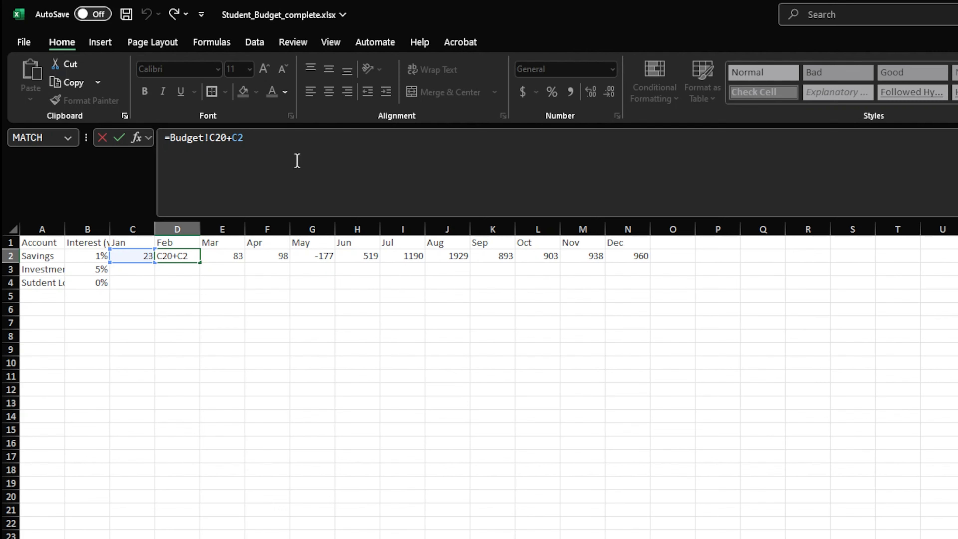
text(*(1+)
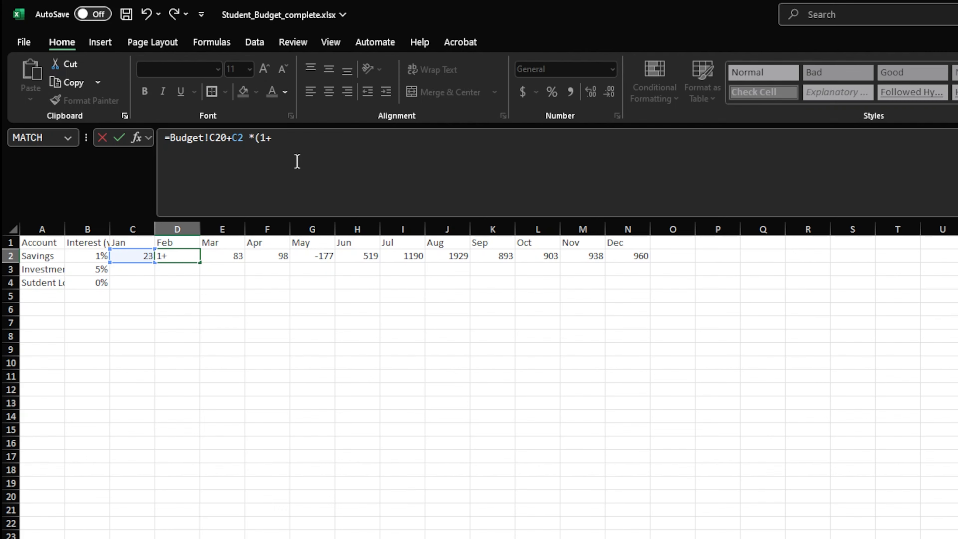
text((b2/12)))
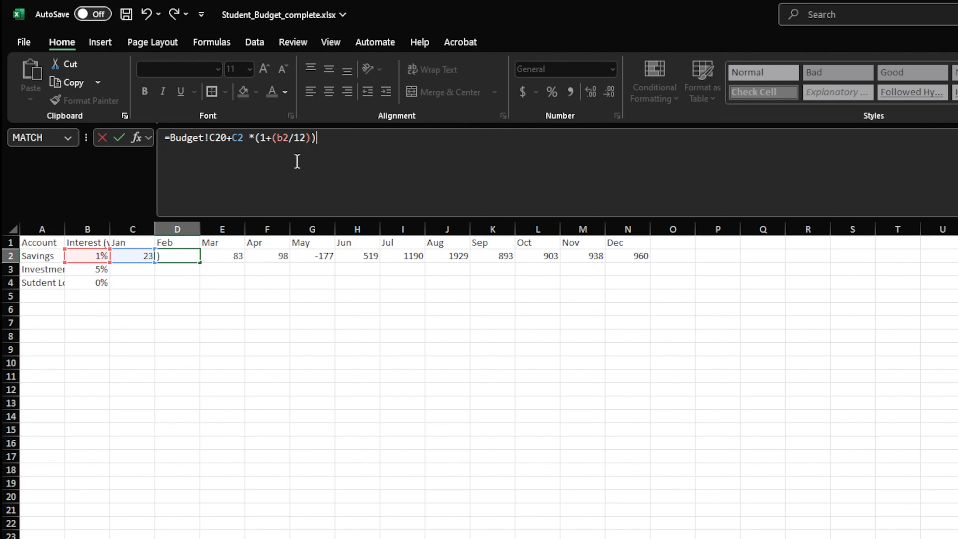
key(Return)
key(Up)
drag(200, 263, 654, 267)
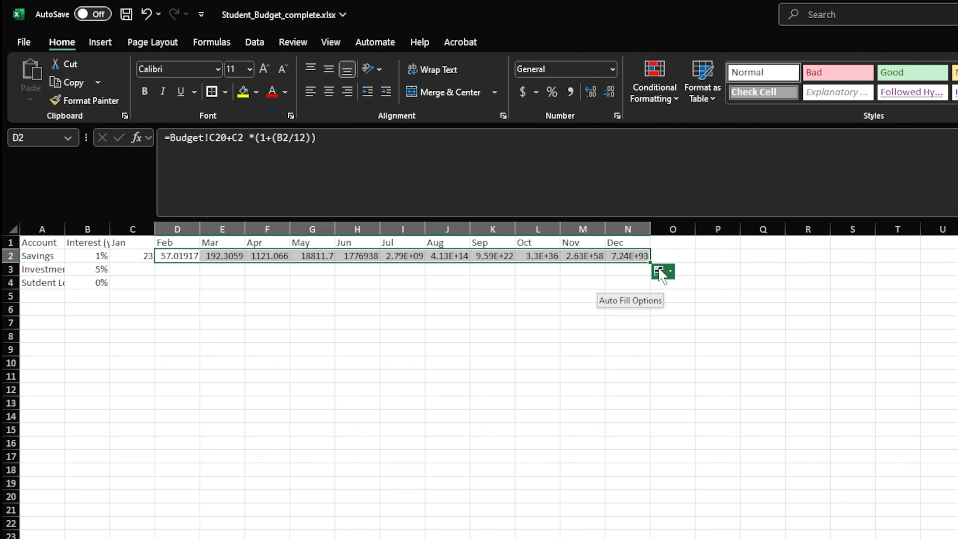
Examine which cells the interest part of the filled December and July Savings formulas refers to
click(621, 254)
double_click(621, 253)
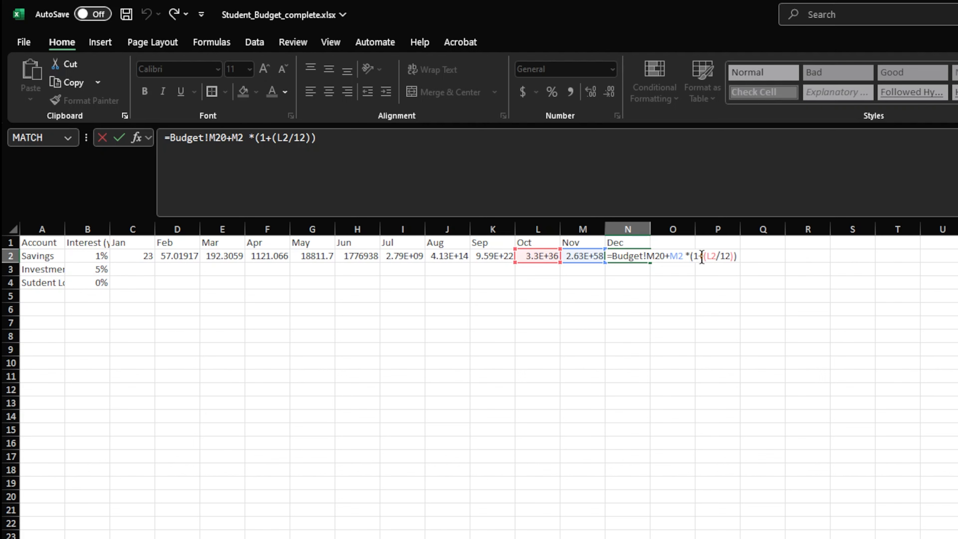
drag(704, 256, 731, 256)
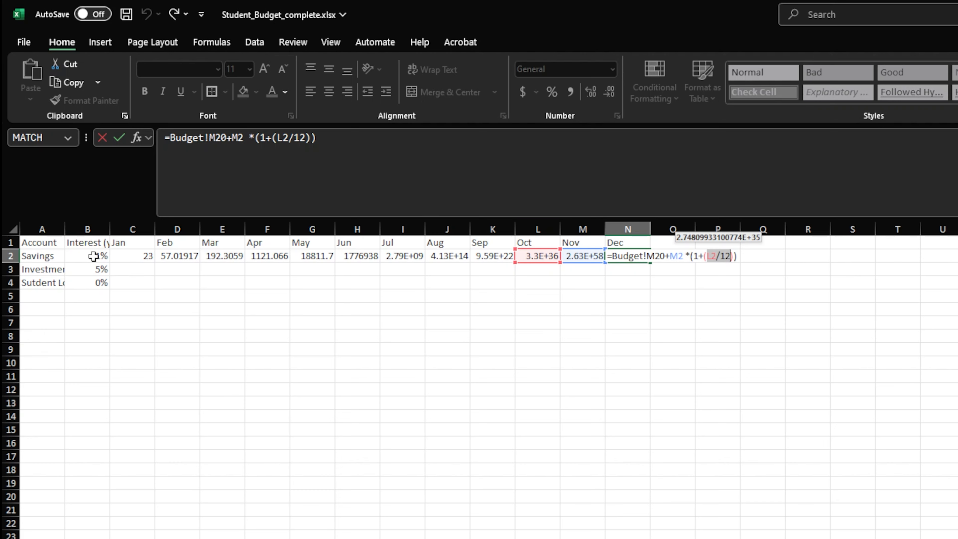
click(641, 256)
click(409, 256)
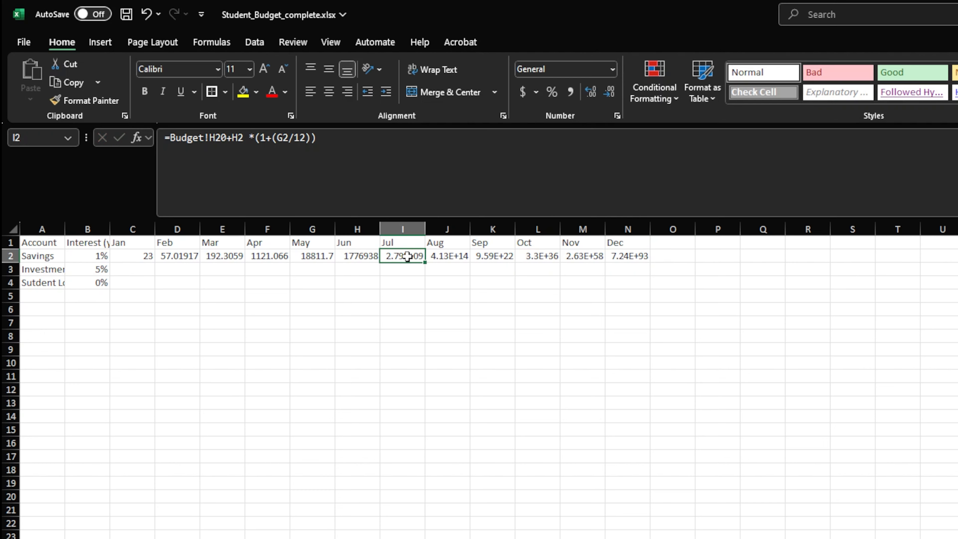
double_click(408, 256)
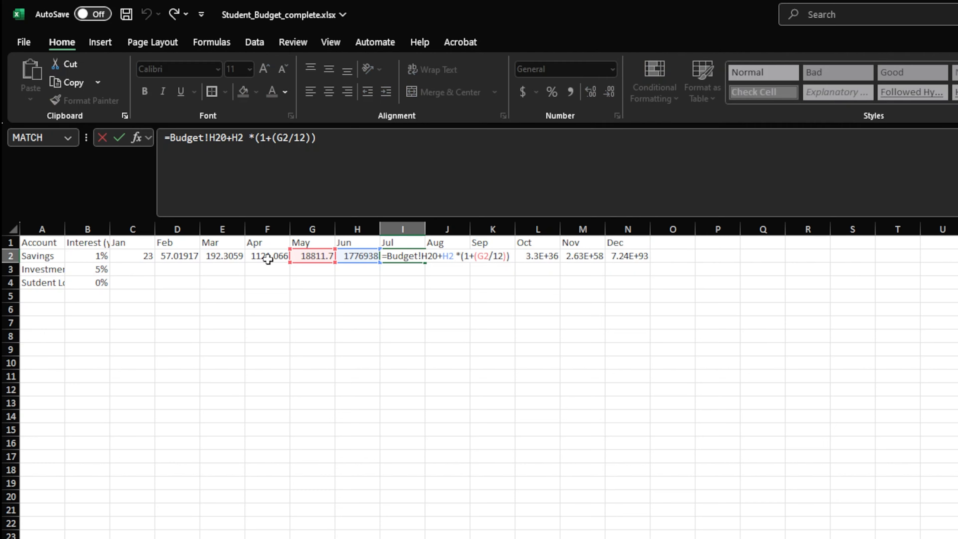
Lock the interest column in the February Savings formula in D2 as =Budget!C20+C2 *(1+($B2/12)) and fill it across to December in N2
click(174, 256)
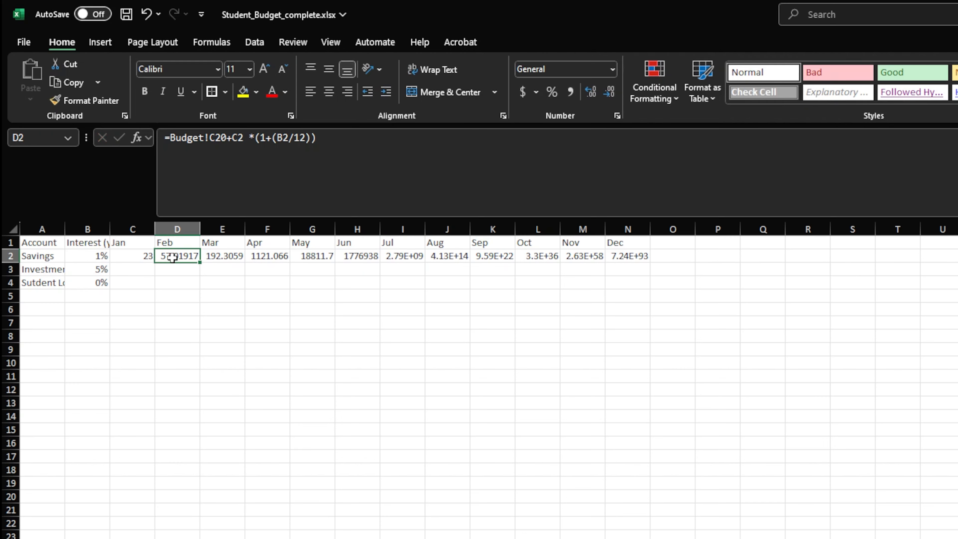
double_click(173, 257)
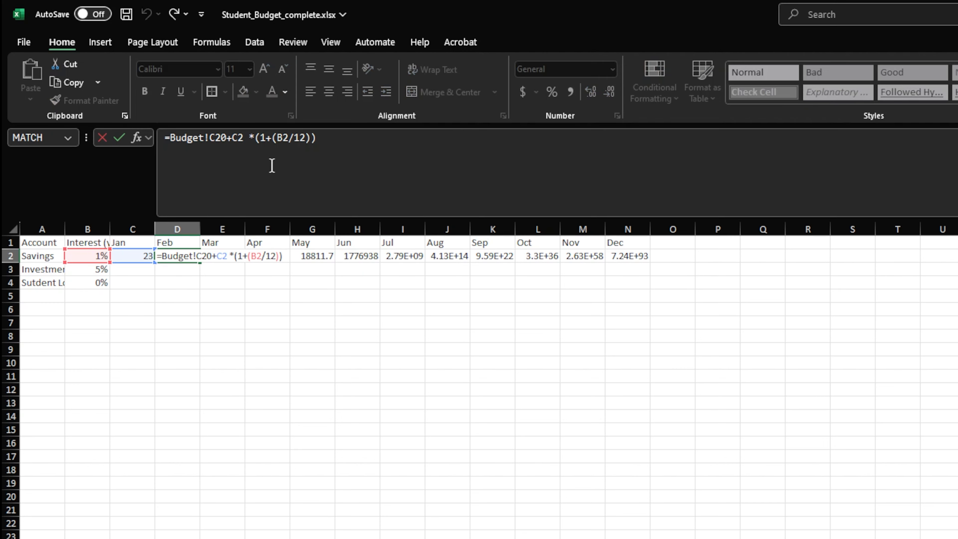
click(282, 138)
key(Left)
text($)
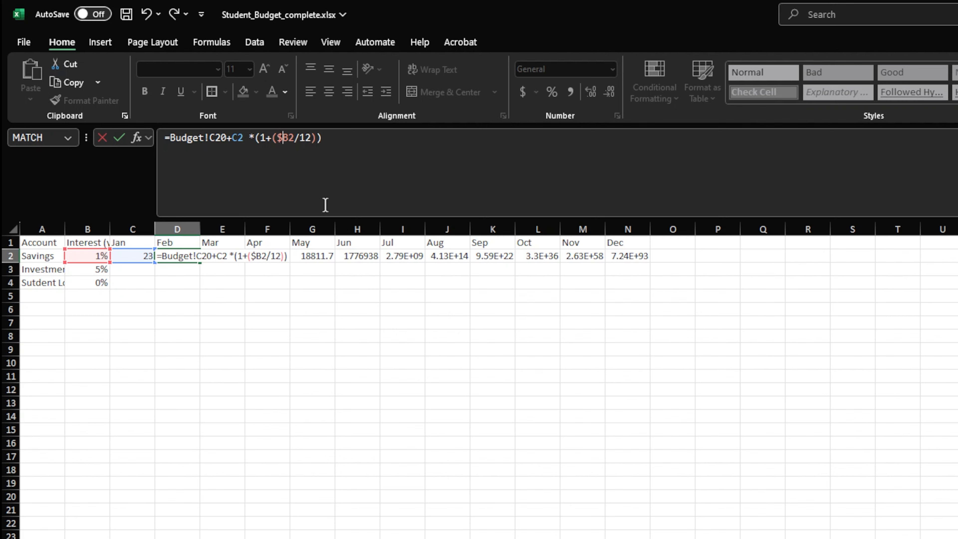
key(Return)
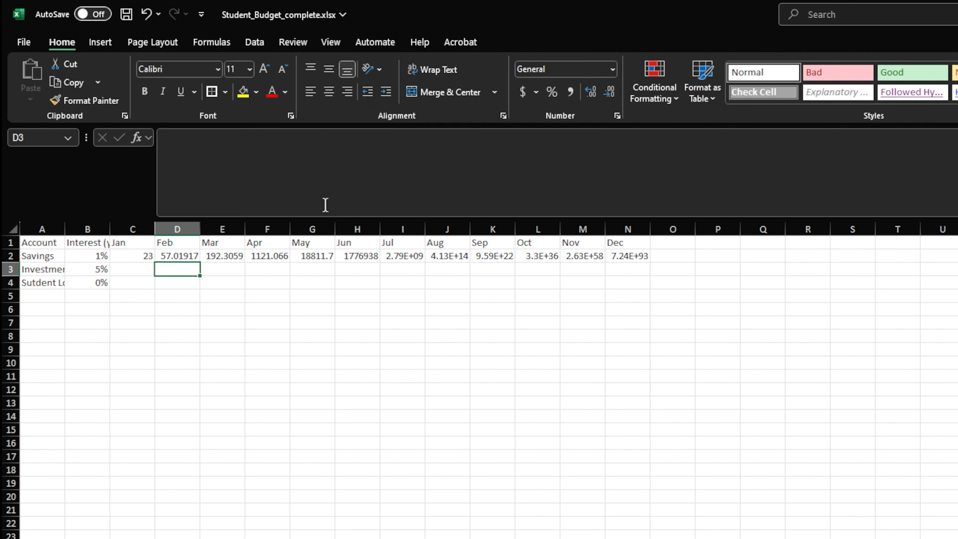
click(178, 256)
drag(198, 257, 628, 260)
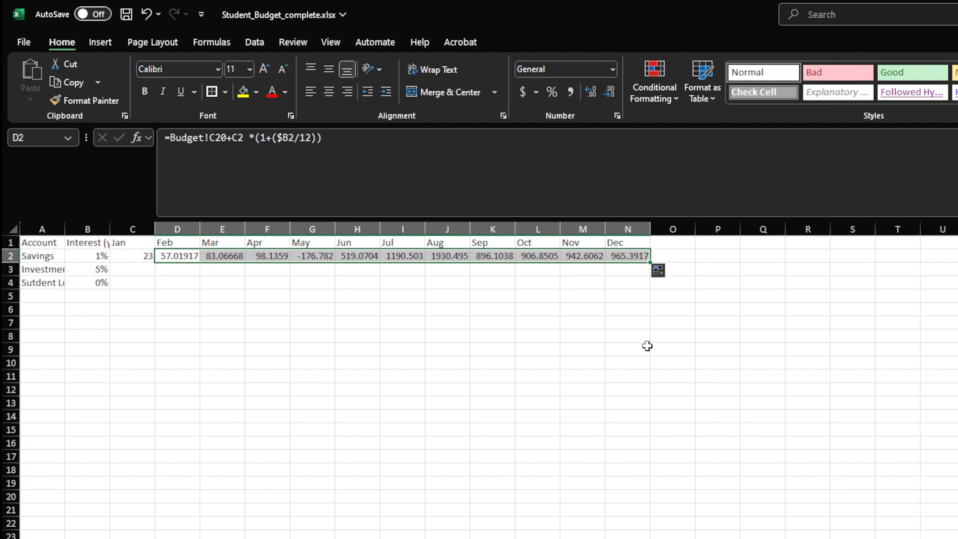
Format all monthly account balances in C2:N4 as currency
click(153, 256)
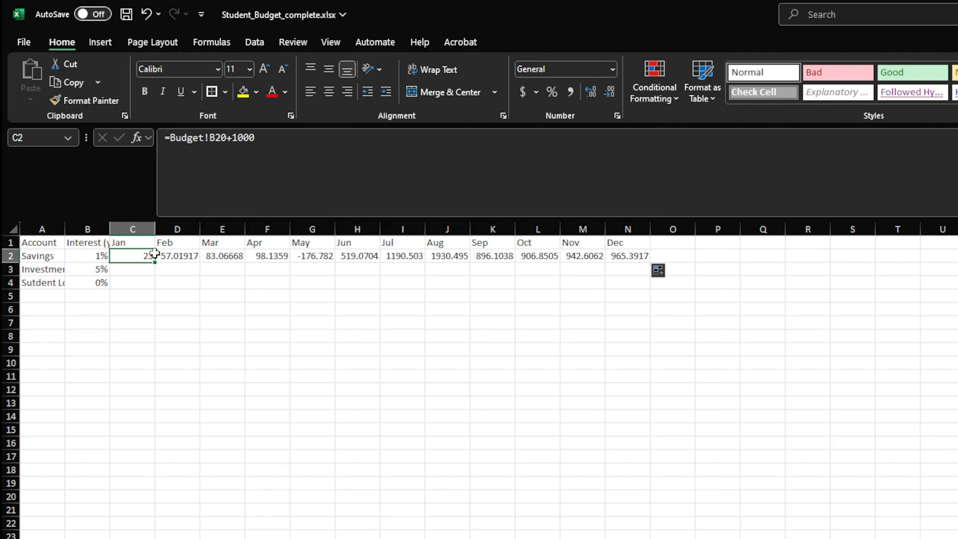
drag(154, 253, 634, 283)
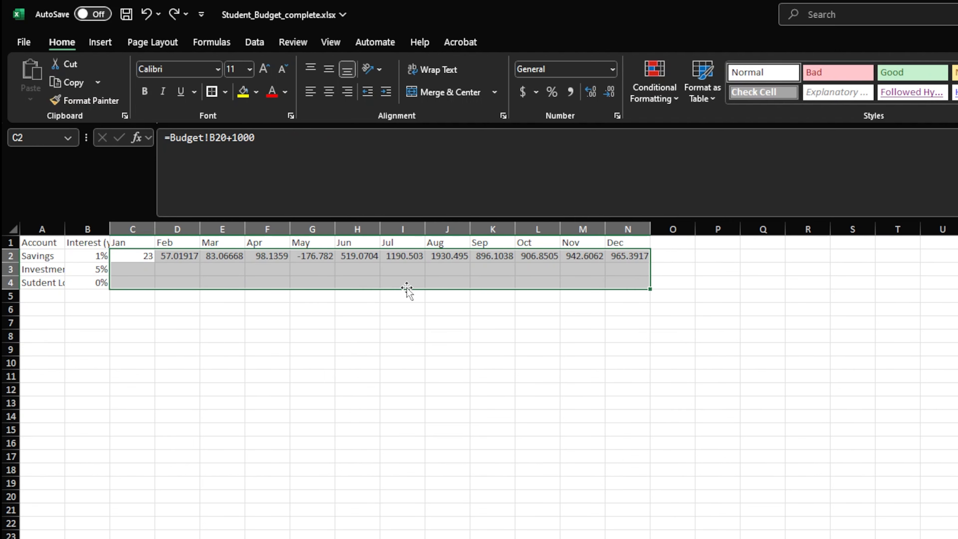
key(ctrl+shift+4)
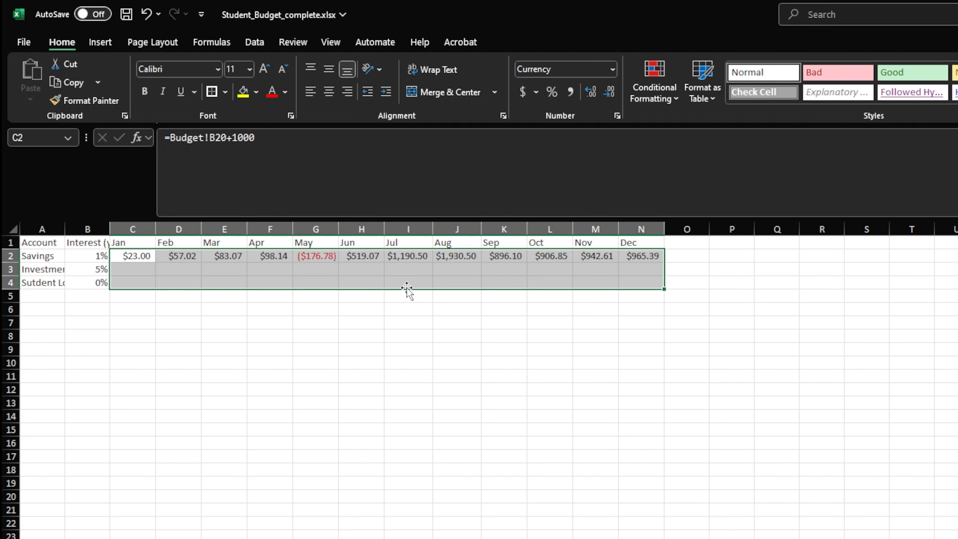
Enter 100 as the January Investment balance in C3
click(134, 270)
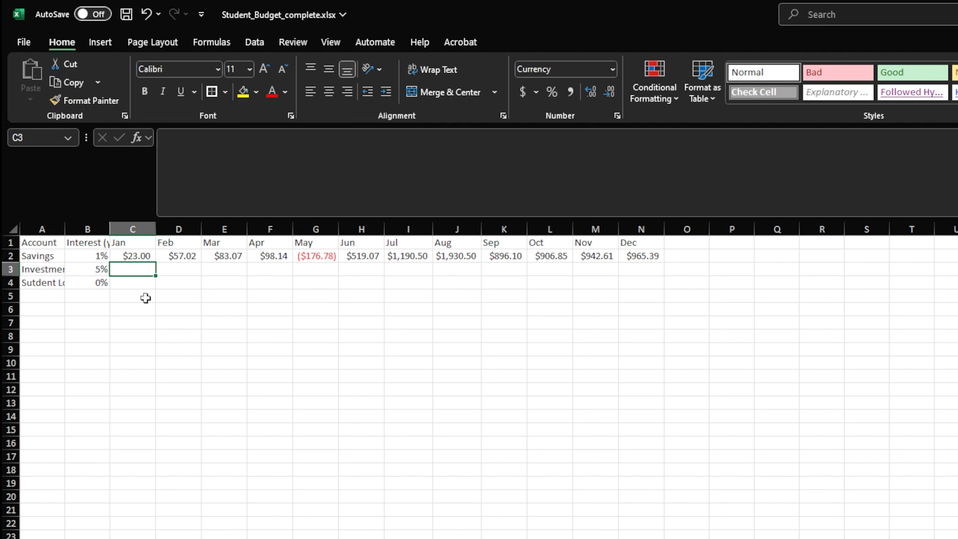
text(100)
key(Tab)
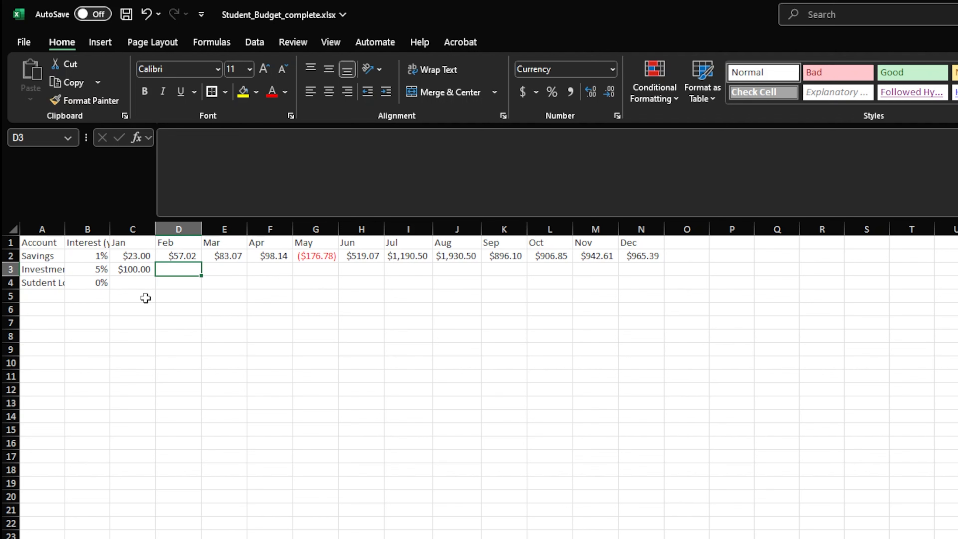
Enter the February Investment formula with monthly interest in D3 as =C3*(1+$B3/12)
text(=)
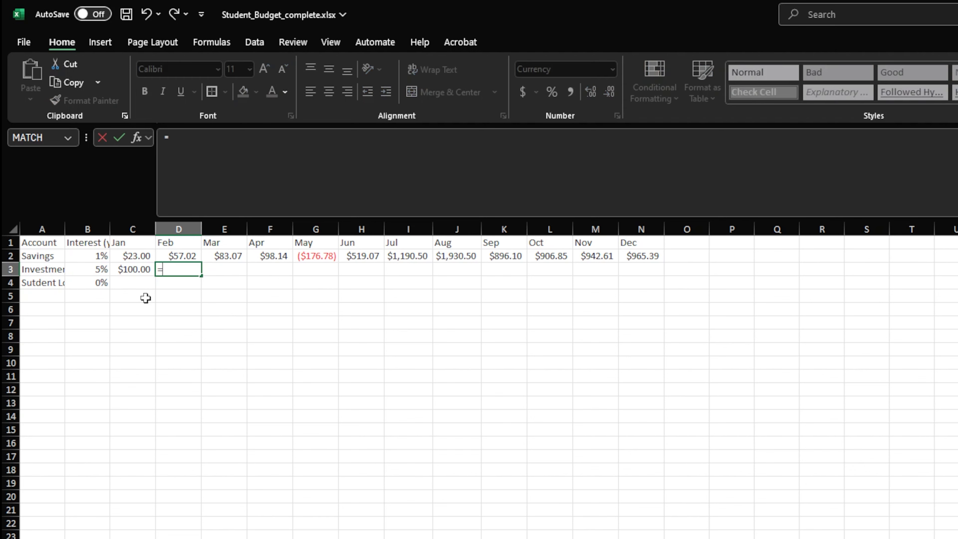
text(c3*)
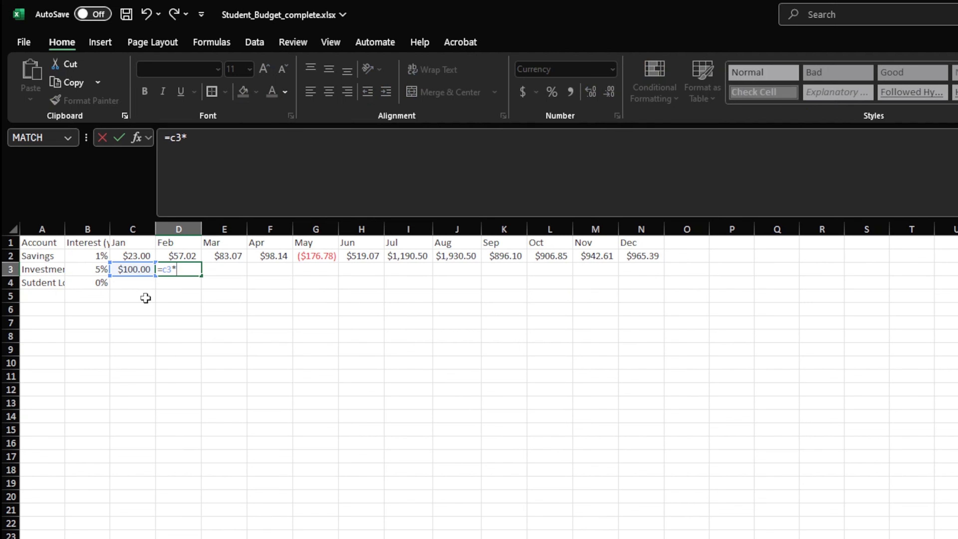
text((1+$b3)
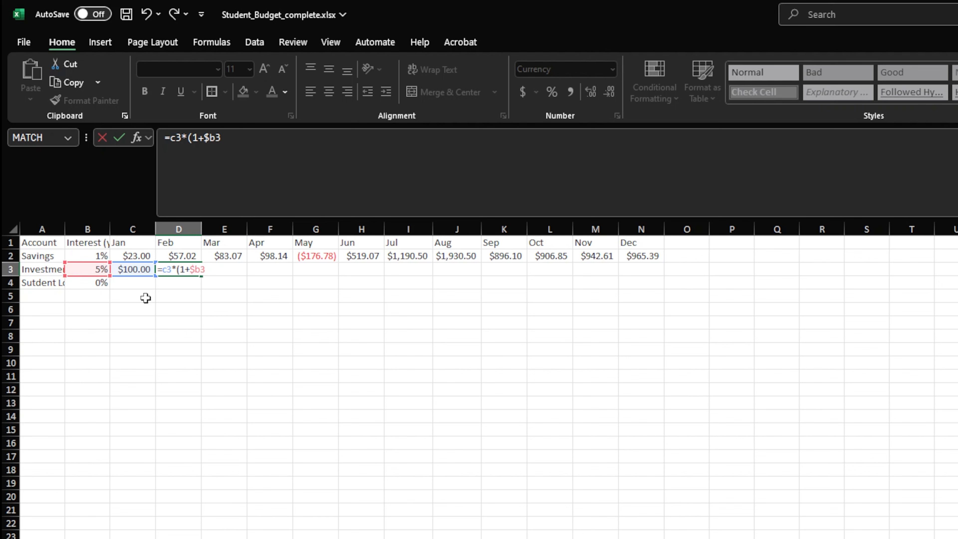
text(/12))
key(Return)
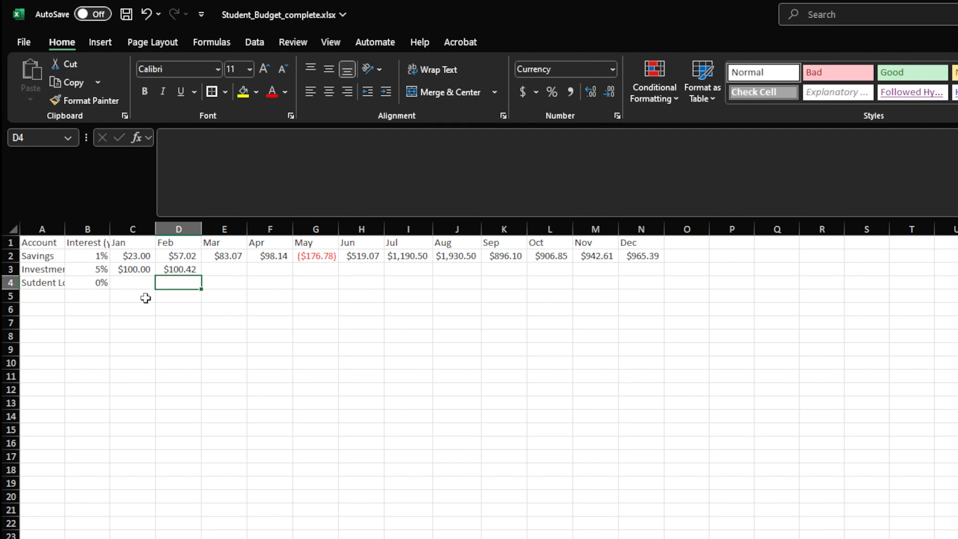
Add a monthly contribution of 100 to the February Investment formula in D3, making it =C3*(1+$B3/12)+100, and fill it across to December in N3
key(Up)
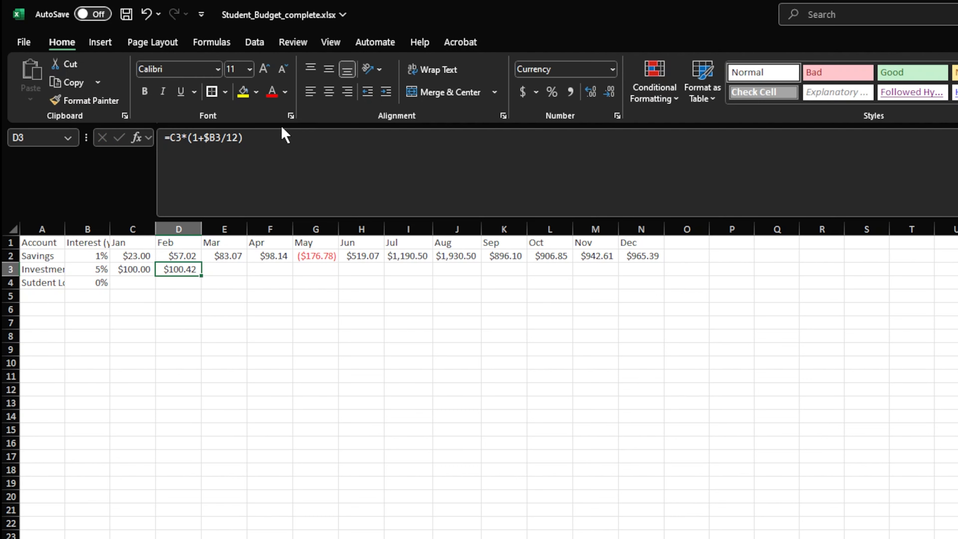
click(268, 142)
text(+100)
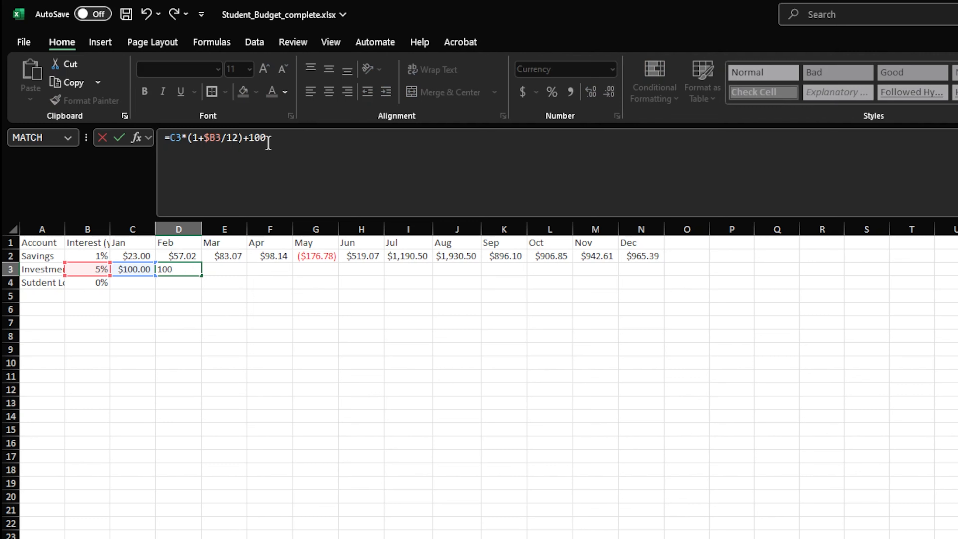
key(Return)
key(Up)
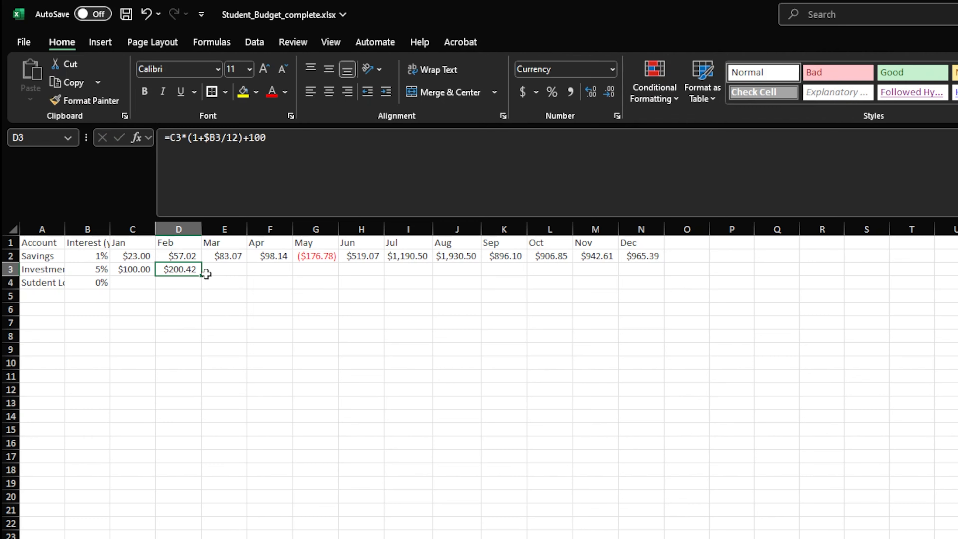
drag(203, 275, 669, 272)
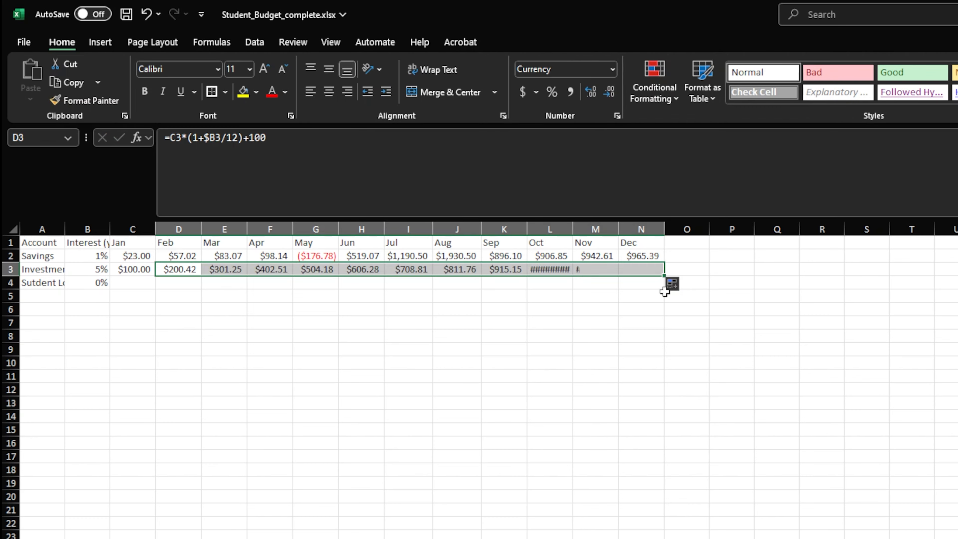
Autofit the October, November and December columns L to N to their contents
double_click(572, 228)
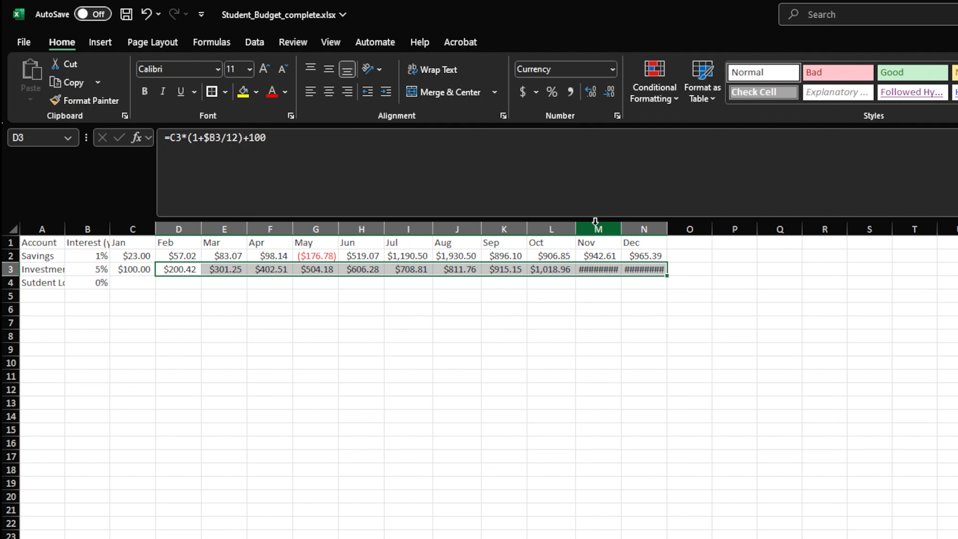
double_click(622, 228)
double_click(669, 228)
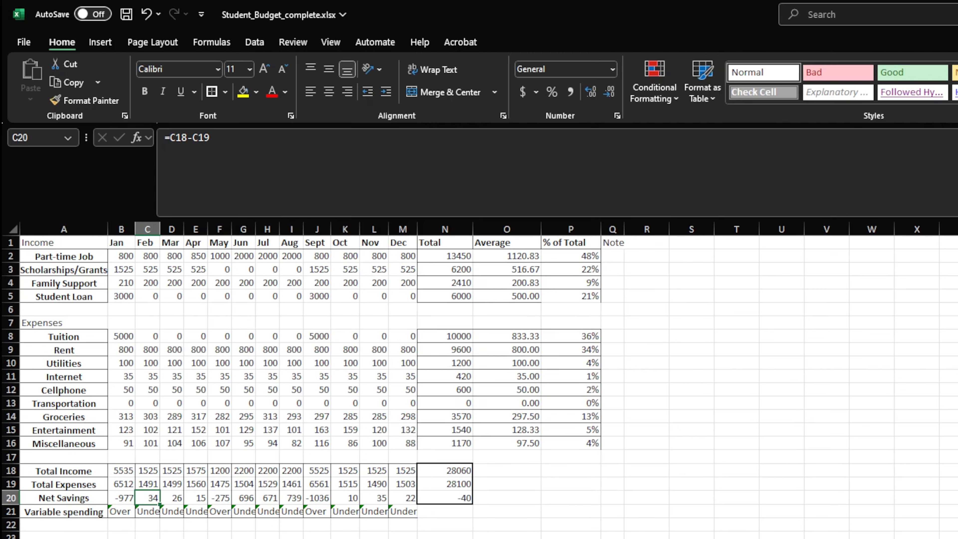
Link the January Student Loan balance in C4 to the Budget sheet's Student Loan row with =Budget!B5
drag(89, 296, 237, 299)
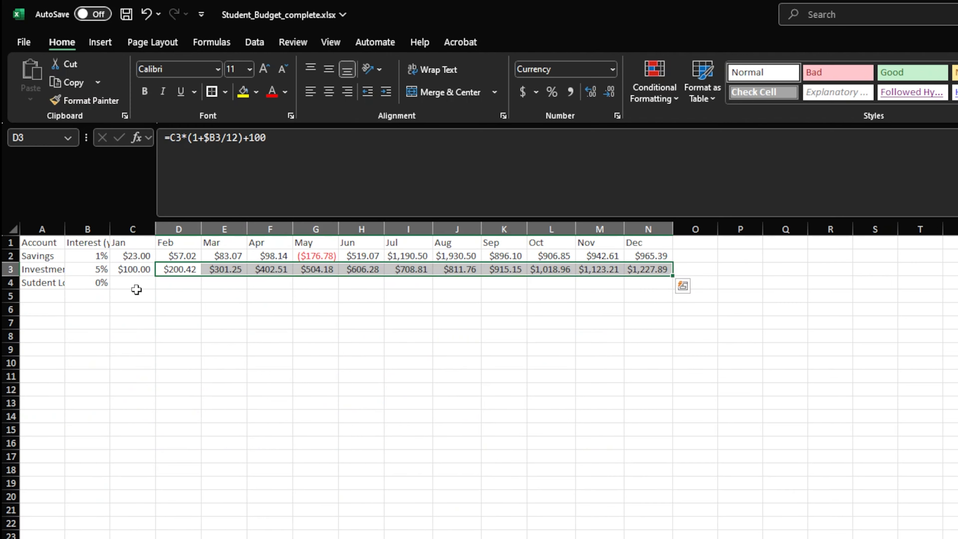
click(134, 287)
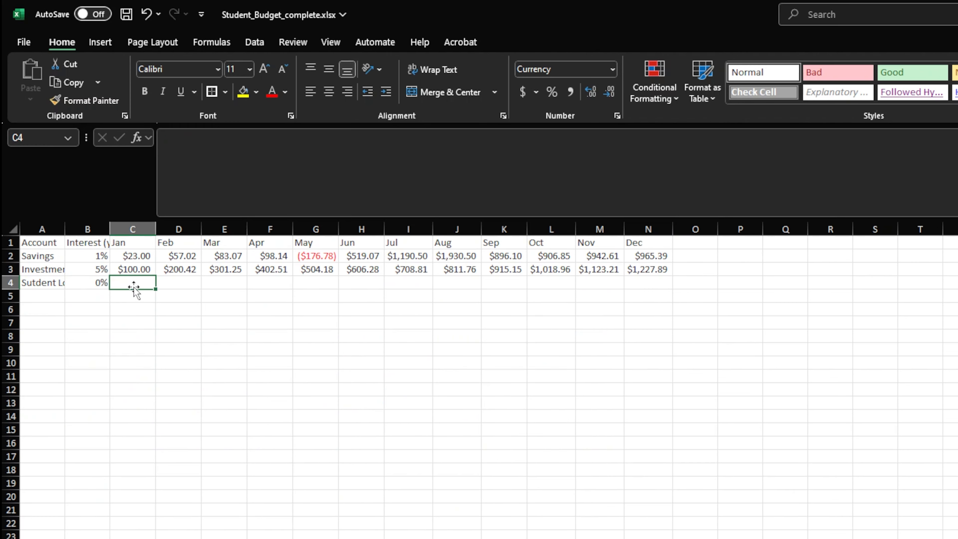
text(=Bud)
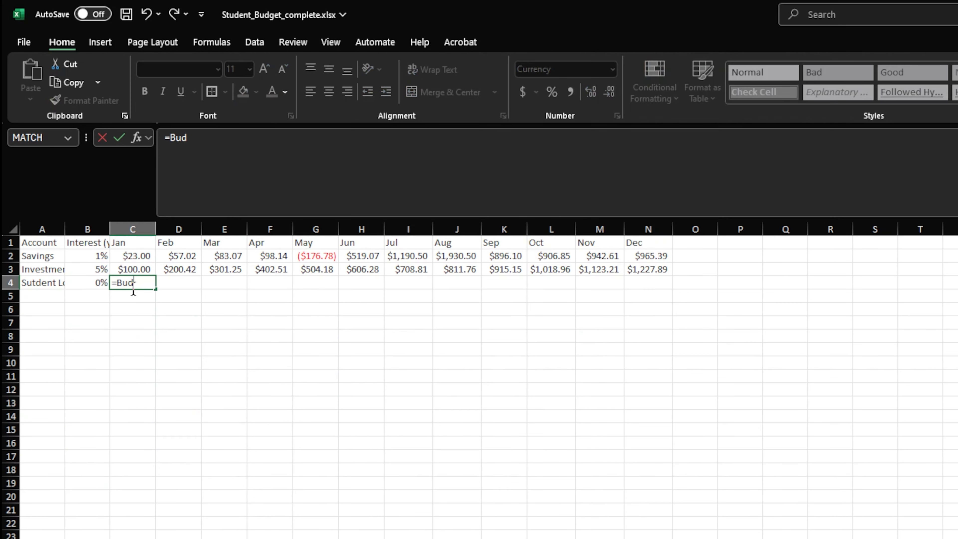
text(get!b5)
key(Return)
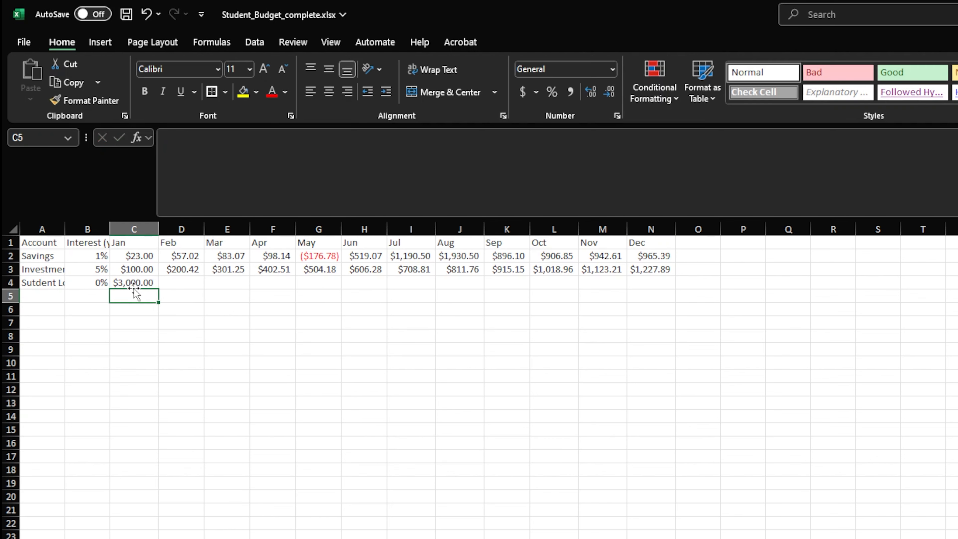
Fill the January Student Loan formula from C4 across to December in N4 and widen the September column K to fit
click(134, 286)
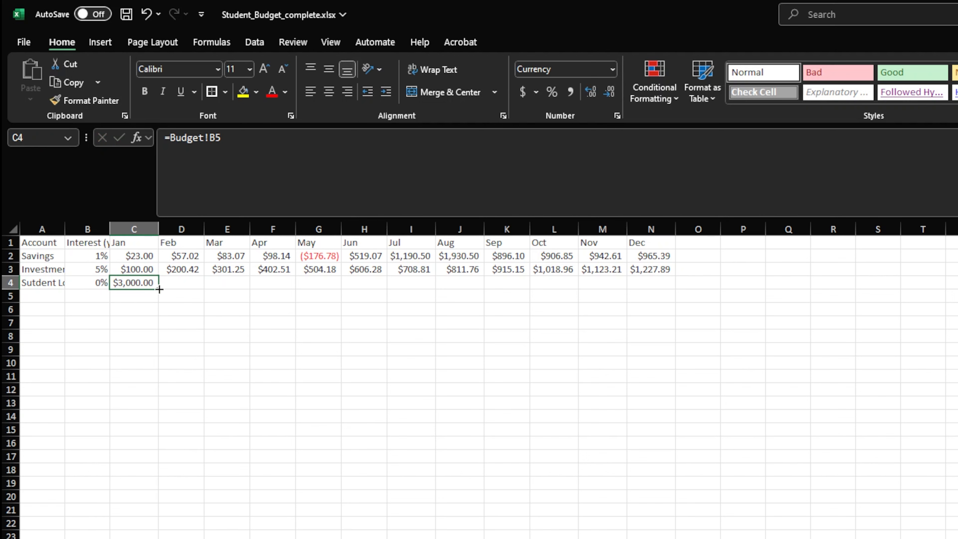
drag(157, 290, 674, 289)
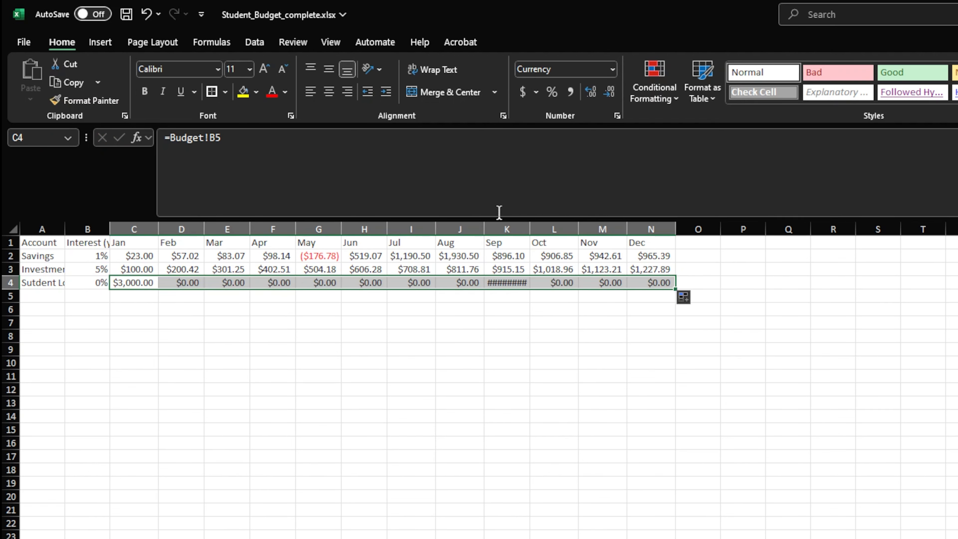
drag(532, 225, 535, 226)
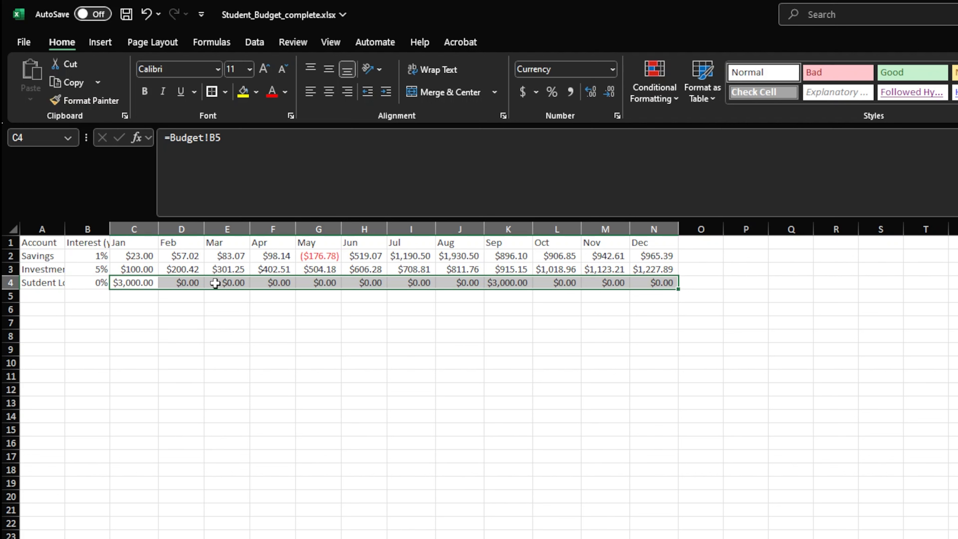
Make the February Student Loan formula in D4 cumulative as =Budget!C5+C4
click(185, 284)
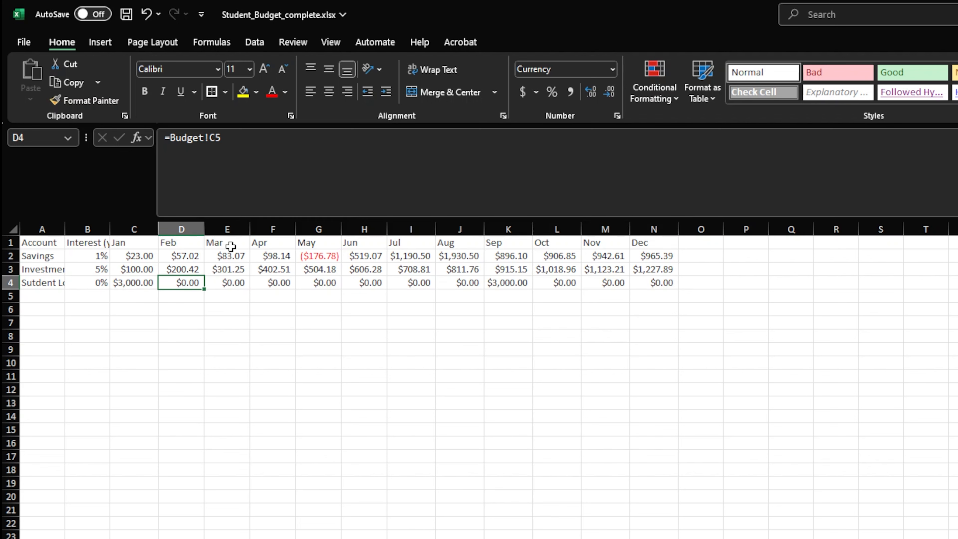
click(272, 147)
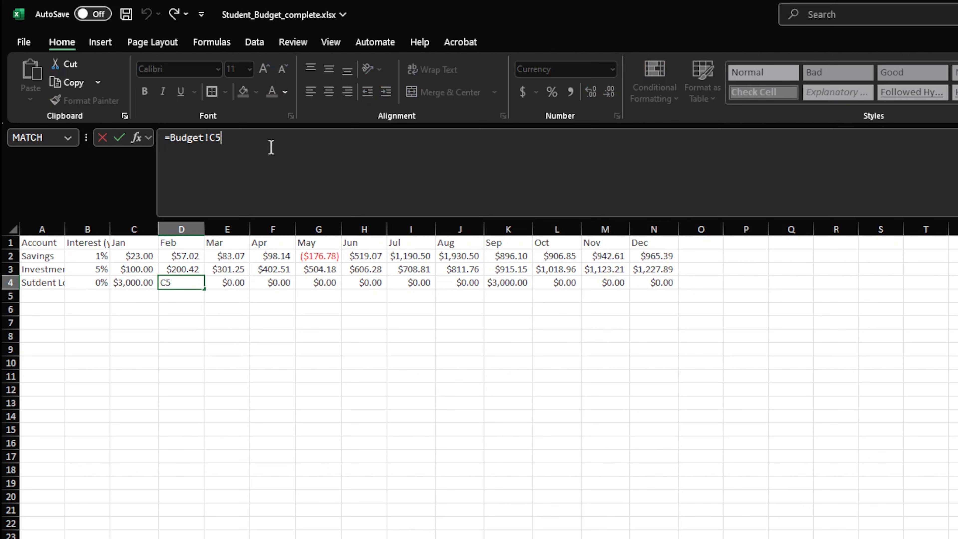
text(+C4)
key(Return)
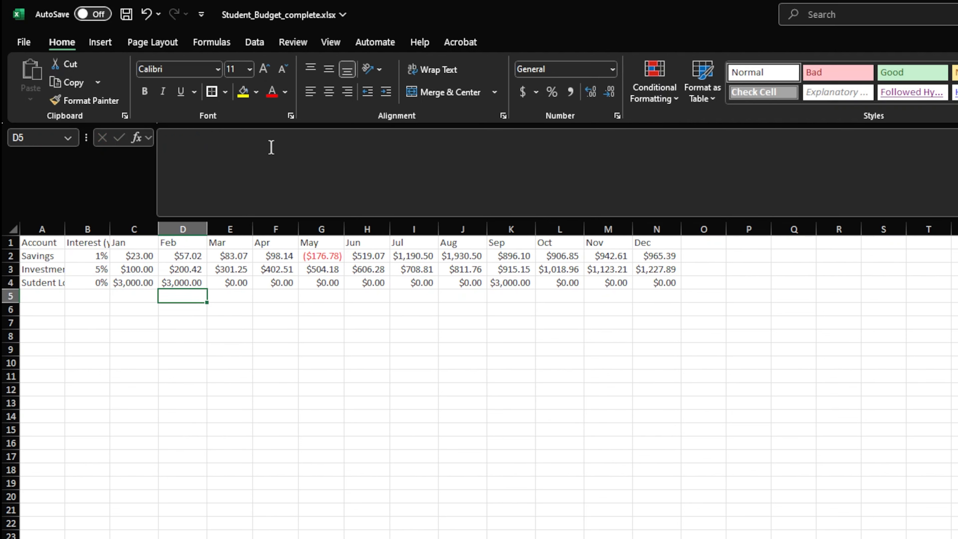
Add monthly interest to the February Student Loan formula in D4 as =Budget!C5+(C4*(1+$B4/12)) and fill it across to December in N4
key(Up)
click(226, 138)
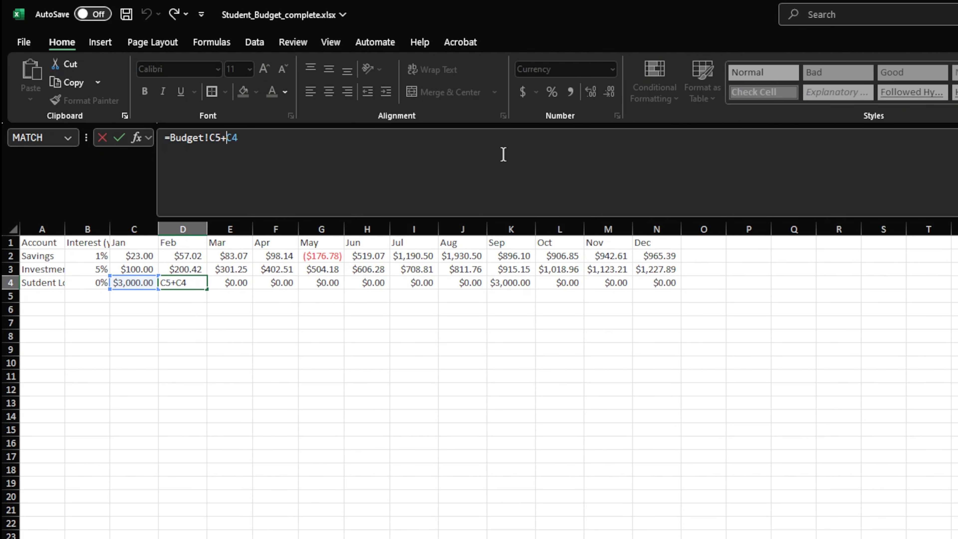
text(()
key(End)
text(*(1+)
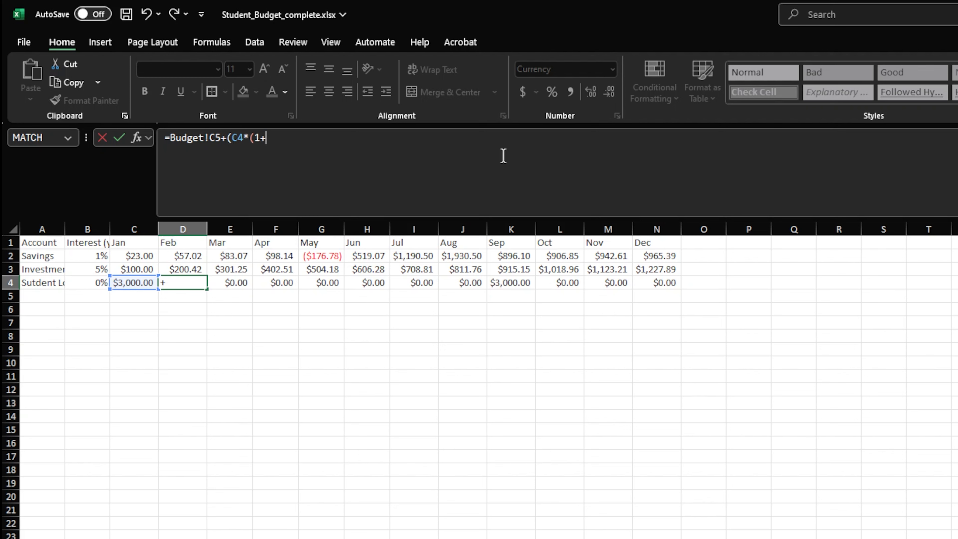
text($b4)
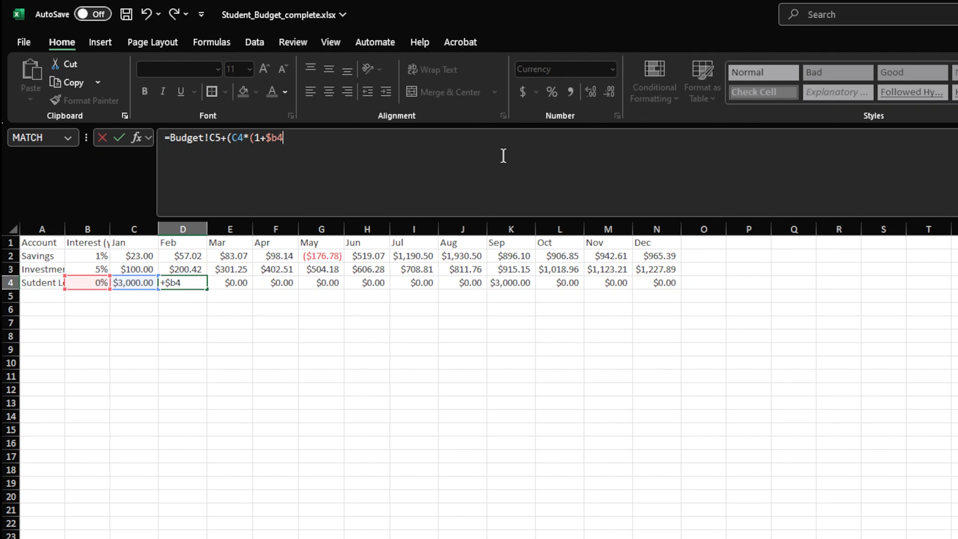
text(/12)))
key(Return)
key(Up)
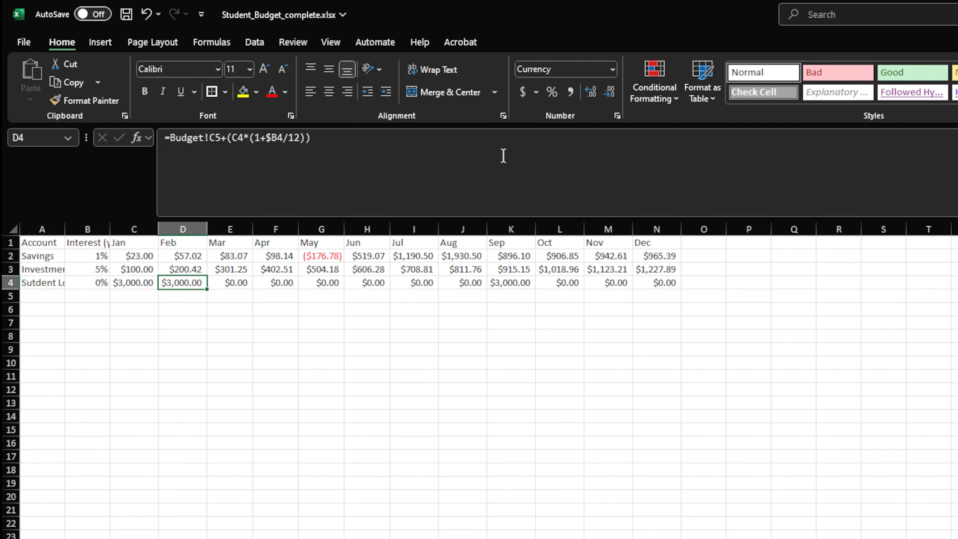
drag(206, 289, 665, 289)
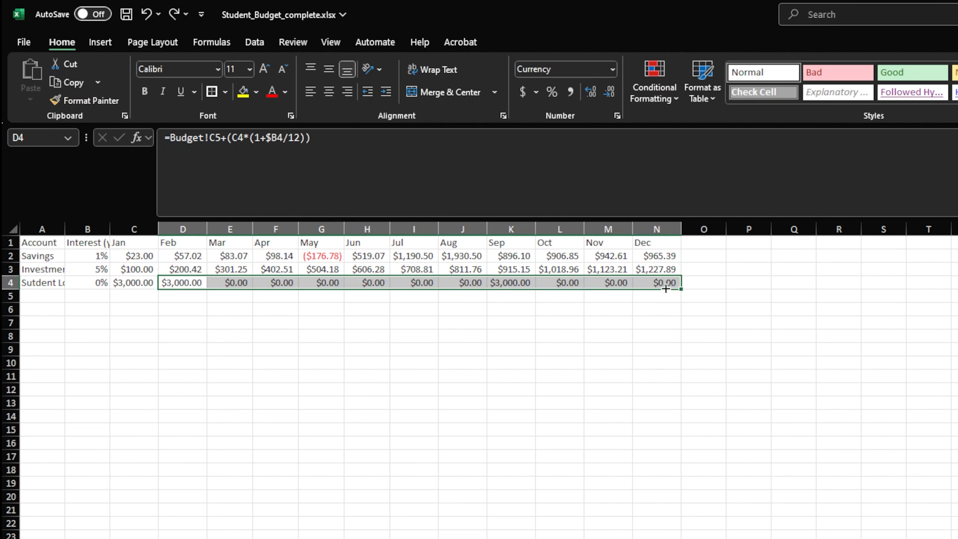
Widen the March to December columns (E to N) to fit the Student Loan balances and check the September, October and December cells
drag(253, 225, 401, 228)
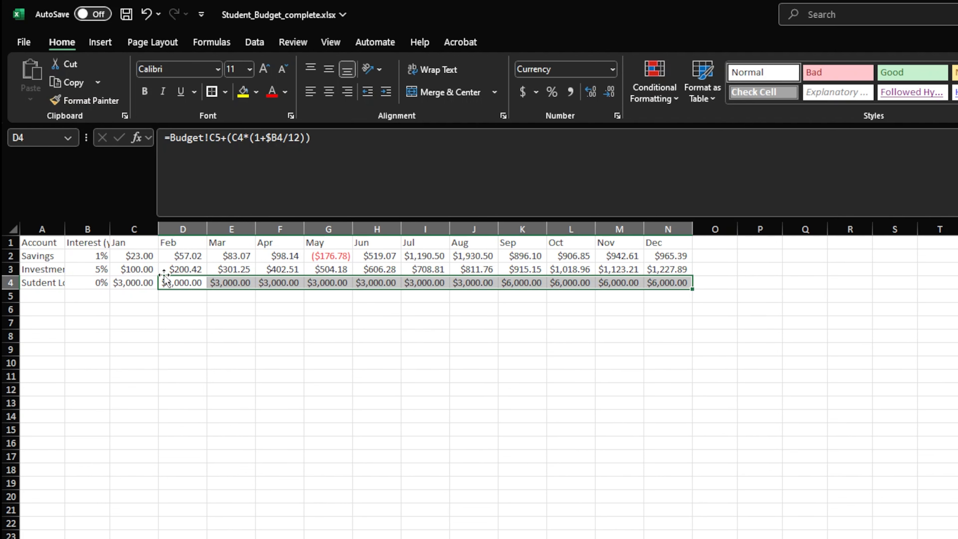
click(534, 281)
click(565, 284)
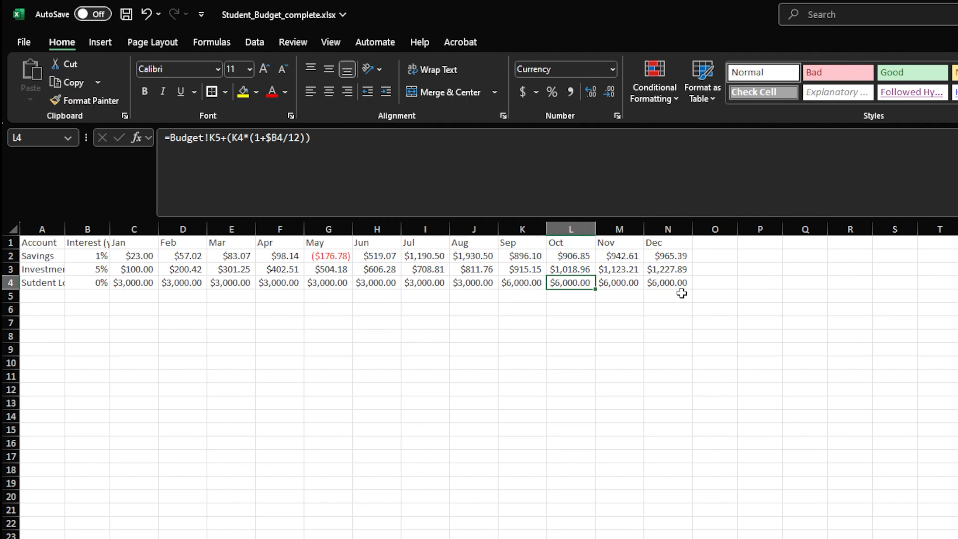
click(672, 283)
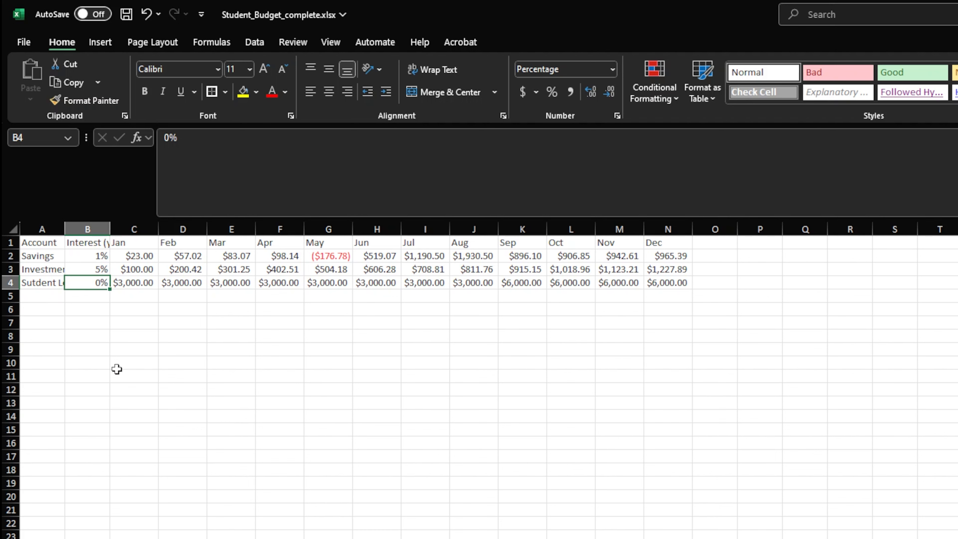
Test a 5% Student Loan interest rate in B4, and set the rate back to 0%
text(5)
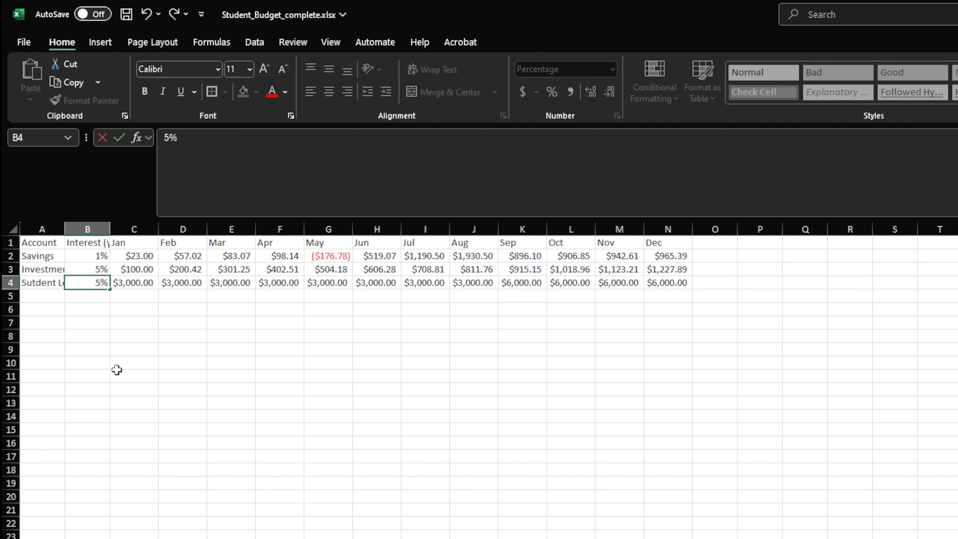
key(Return)
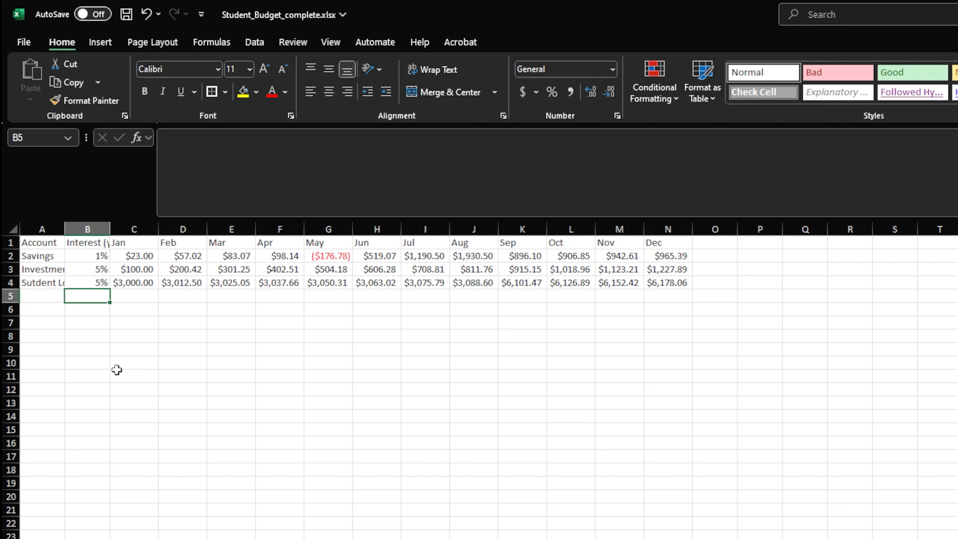
key(Up)
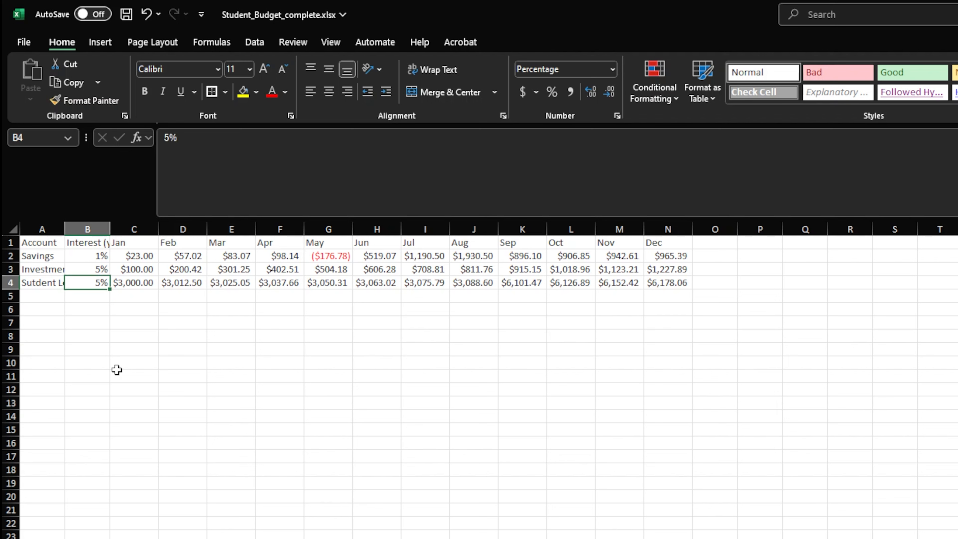
text(0)
key(Return)
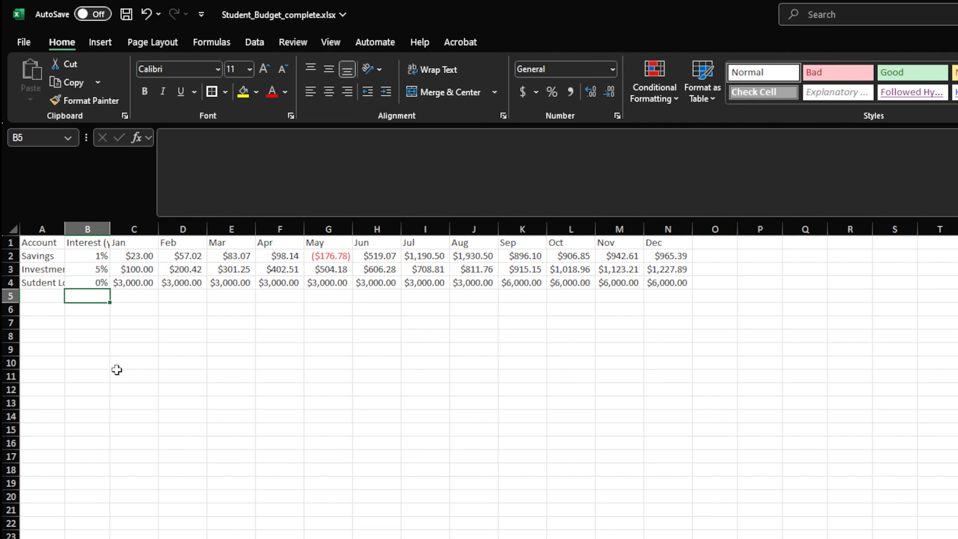